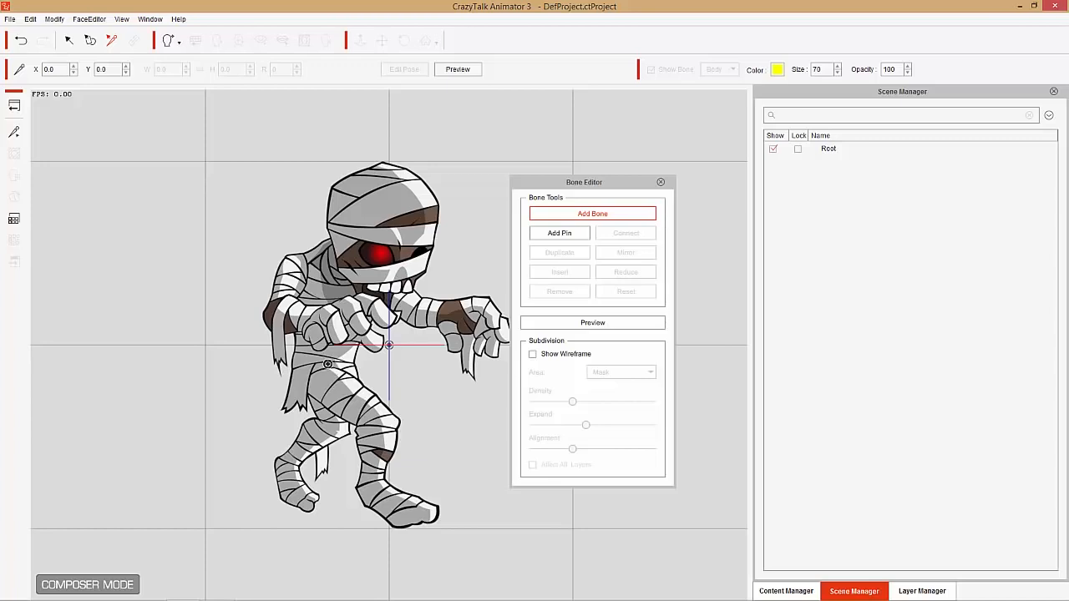
# - Build a spine bone chain from the mummy's waist up through the chest and neck, ending in the upper head
pyautogui.click(328, 364)
pyautogui.click(334, 283)
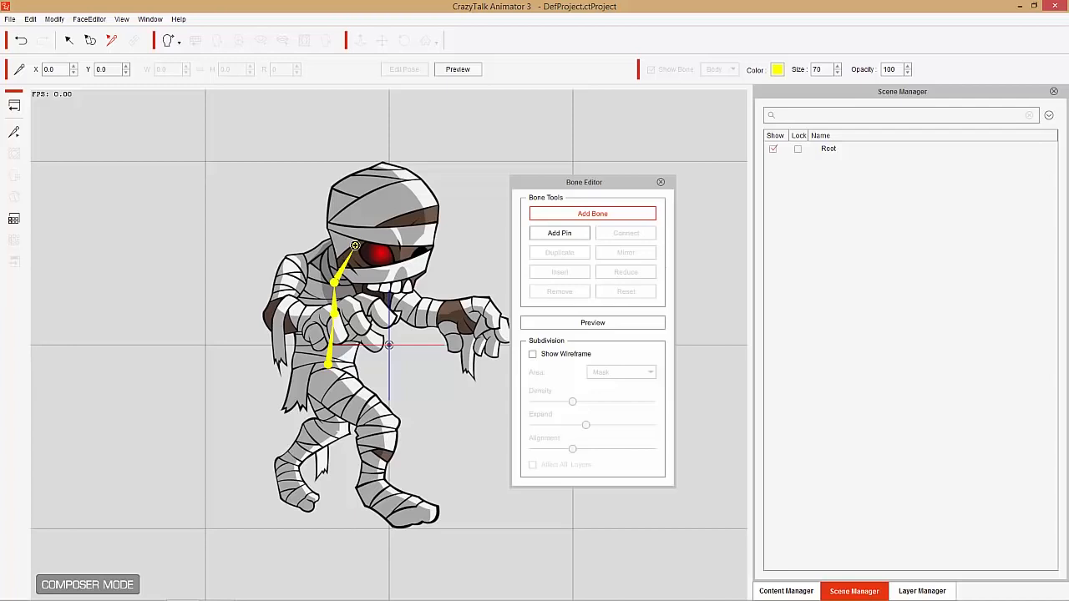
pyautogui.click(354, 248)
pyautogui.click(396, 188)
pyautogui.rightClick(396, 188)
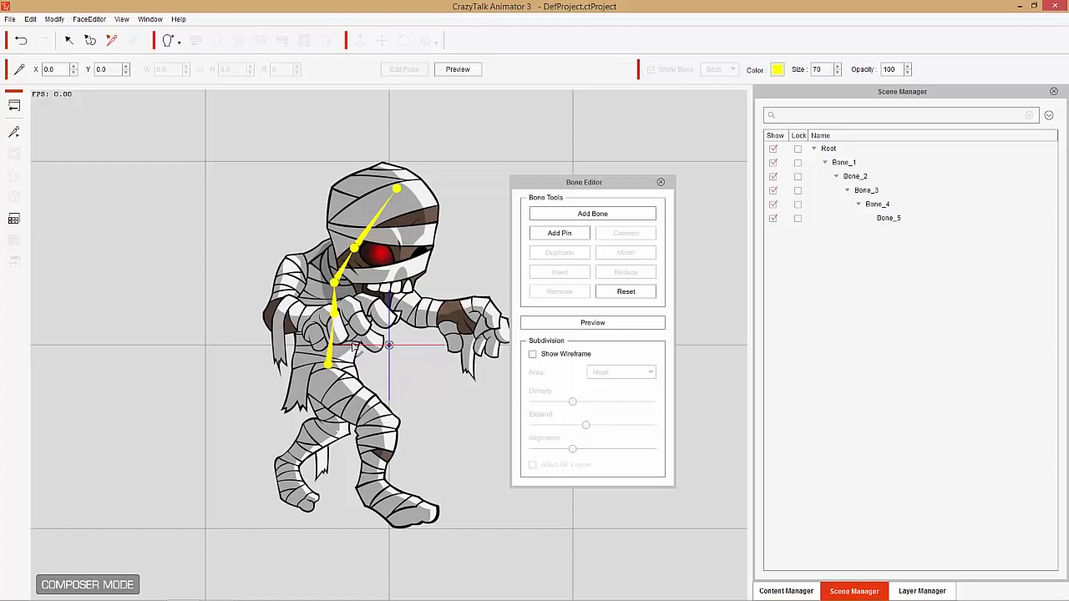
# - Add a bone chain branching from the second spine bone along the outstretched arm: shoulder, elbow, wrist and fingertips
pyautogui.click(334, 308)
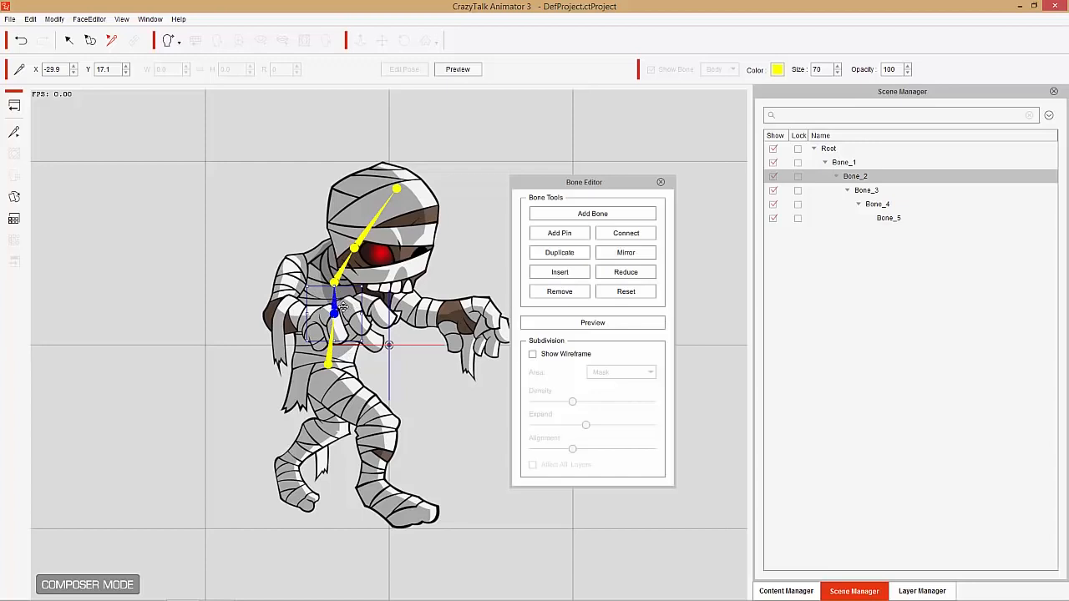
pyautogui.click(570, 215)
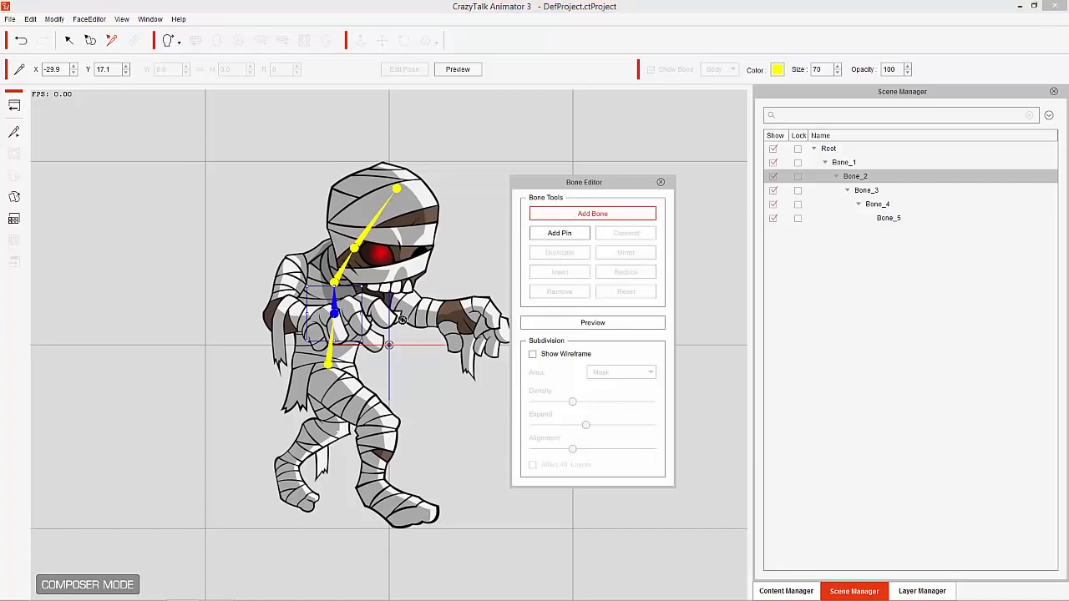
pyautogui.click(378, 281)
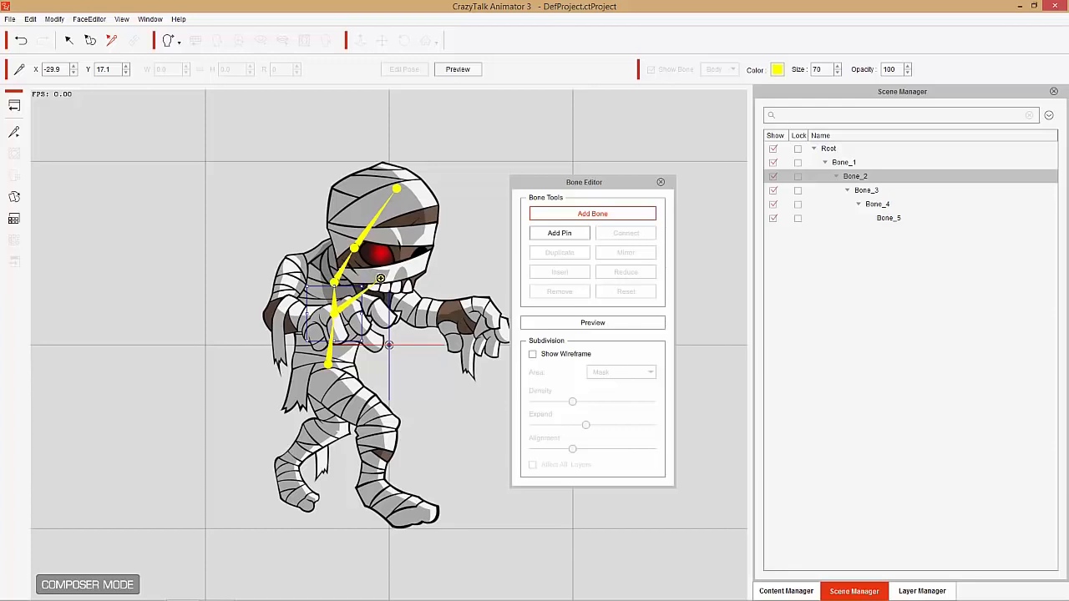
pyautogui.click(383, 282)
pyautogui.click(415, 306)
pyautogui.click(445, 307)
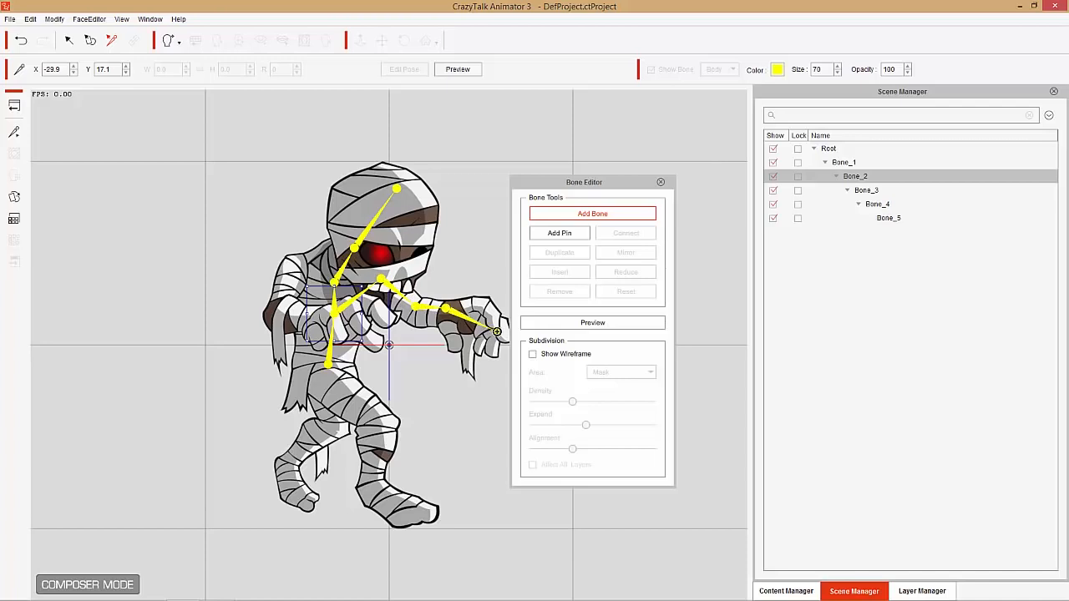
pyautogui.click(497, 331)
pyautogui.rightClick(485, 277)
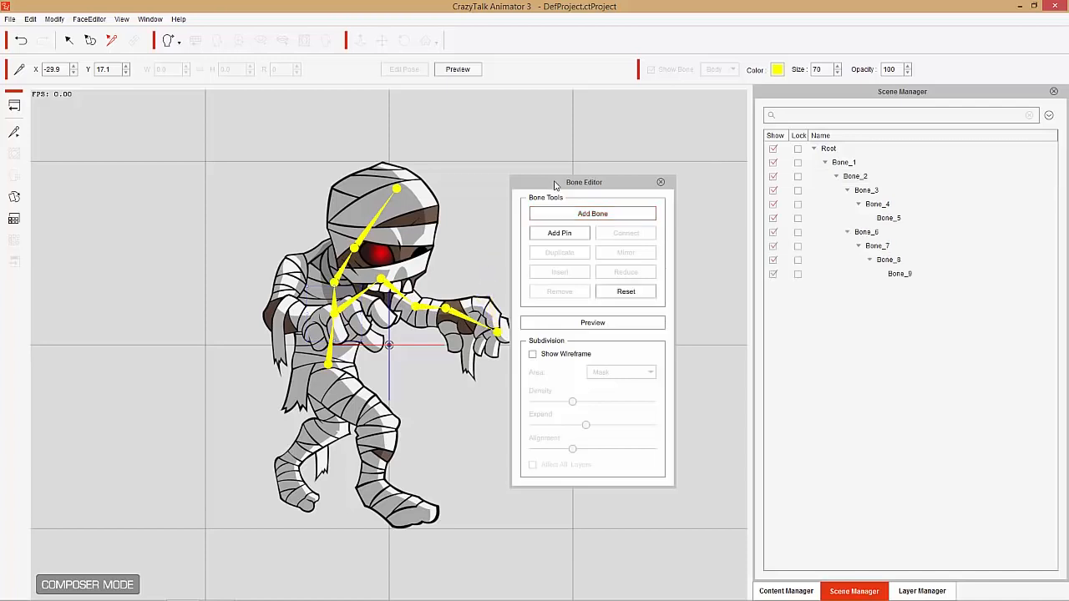
pyautogui.moveTo(556, 184)
pyautogui.mouseDown()
pyautogui.moveTo(575, 198)
pyautogui.moveTo(567, 195)
pyautogui.mouseUp()
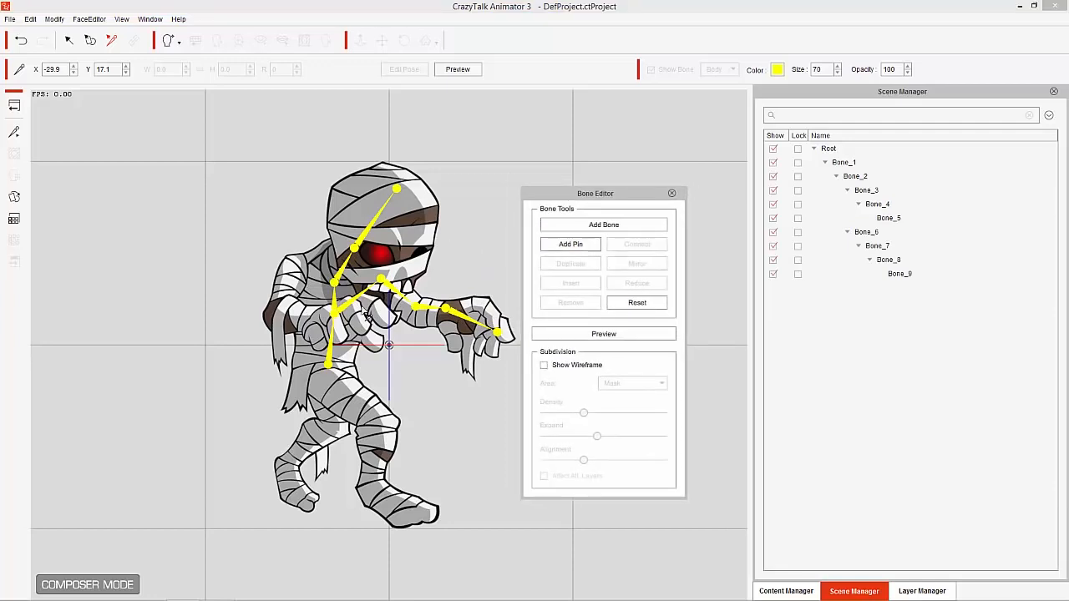
# - Add a bone chain from the second spine bone along the bent rear arm, through shoulder, elbow and wrist to the fingers
pyautogui.click(335, 303)
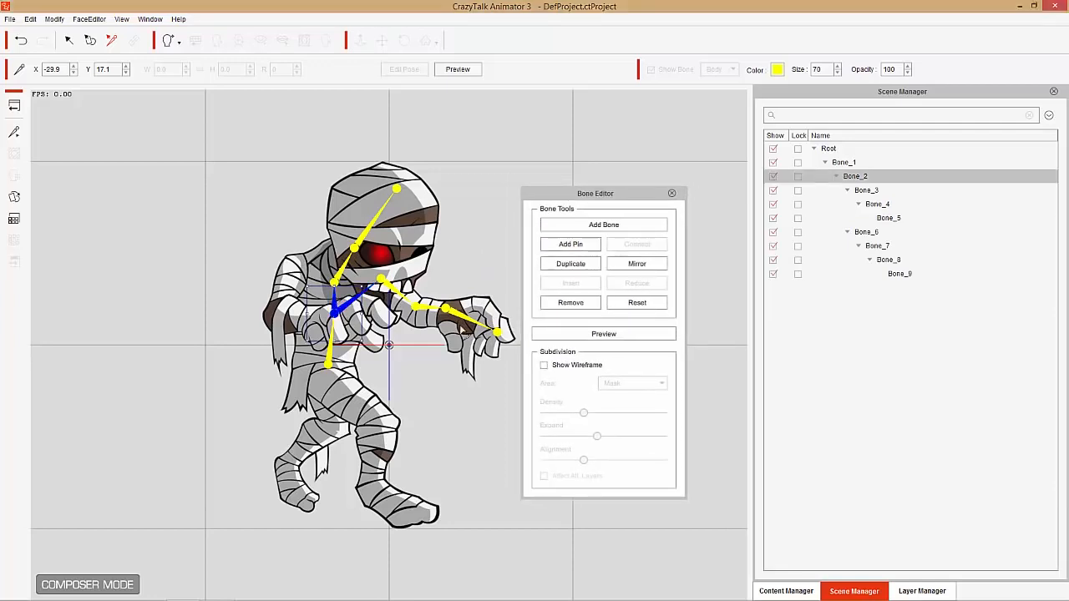
pyautogui.click(603, 228)
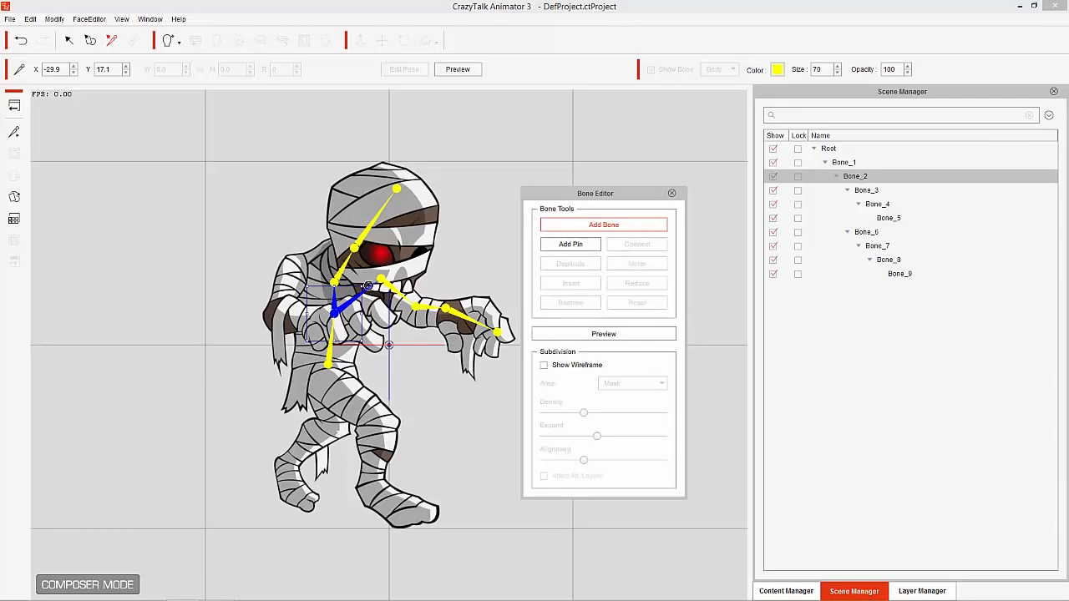
pyautogui.click(293, 263)
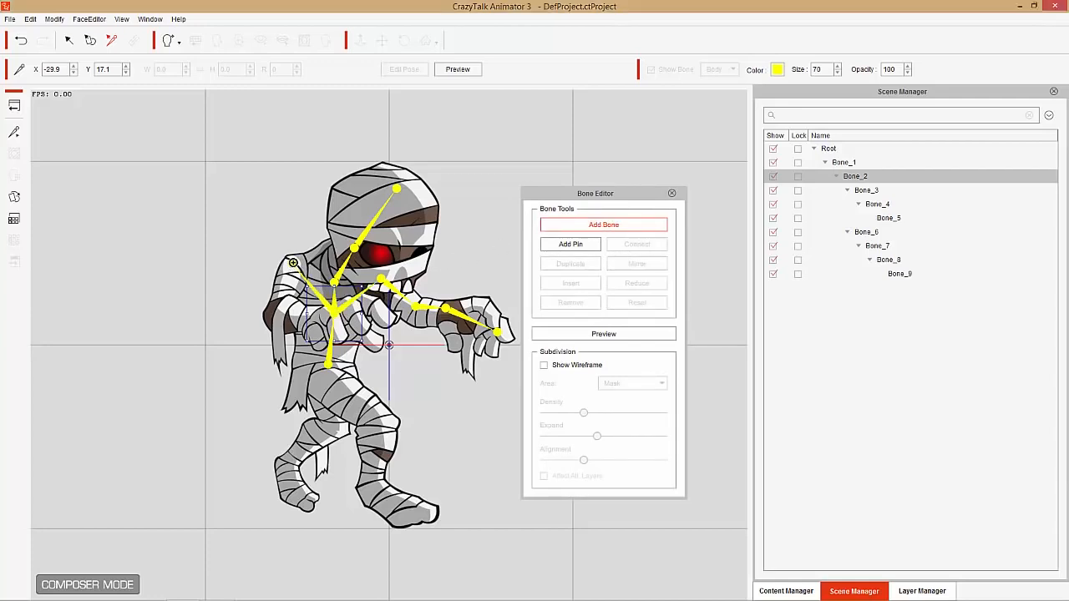
pyautogui.click(276, 314)
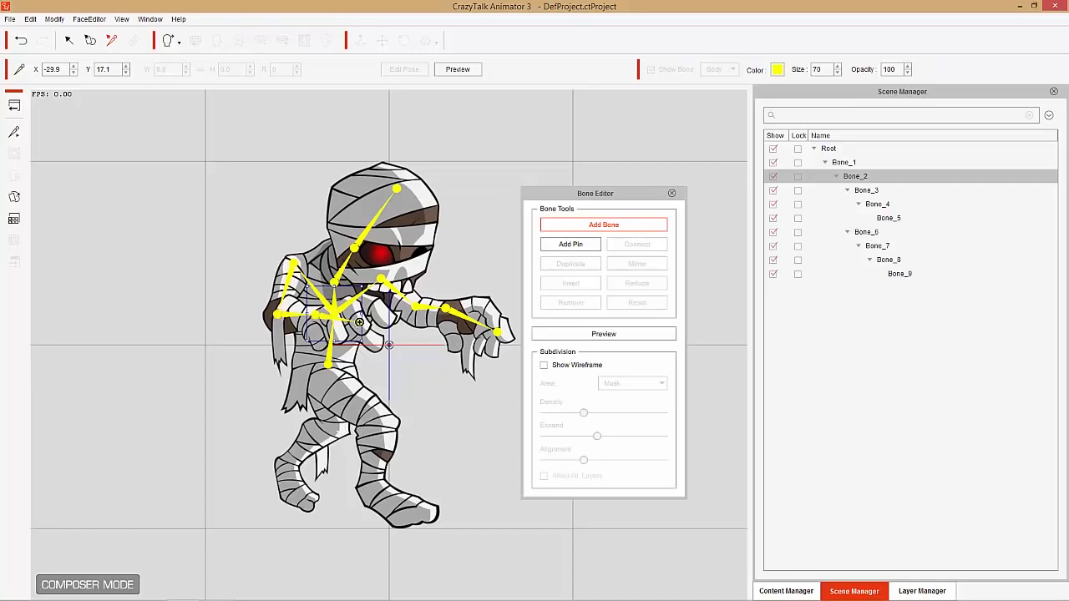
pyautogui.click(360, 322)
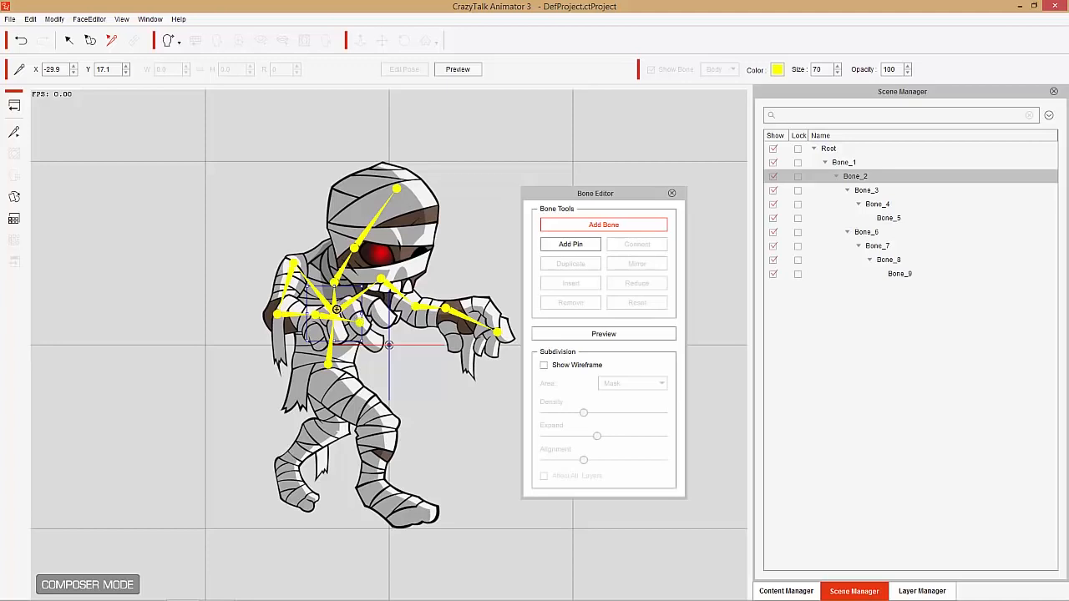
pyautogui.rightClick(372, 331)
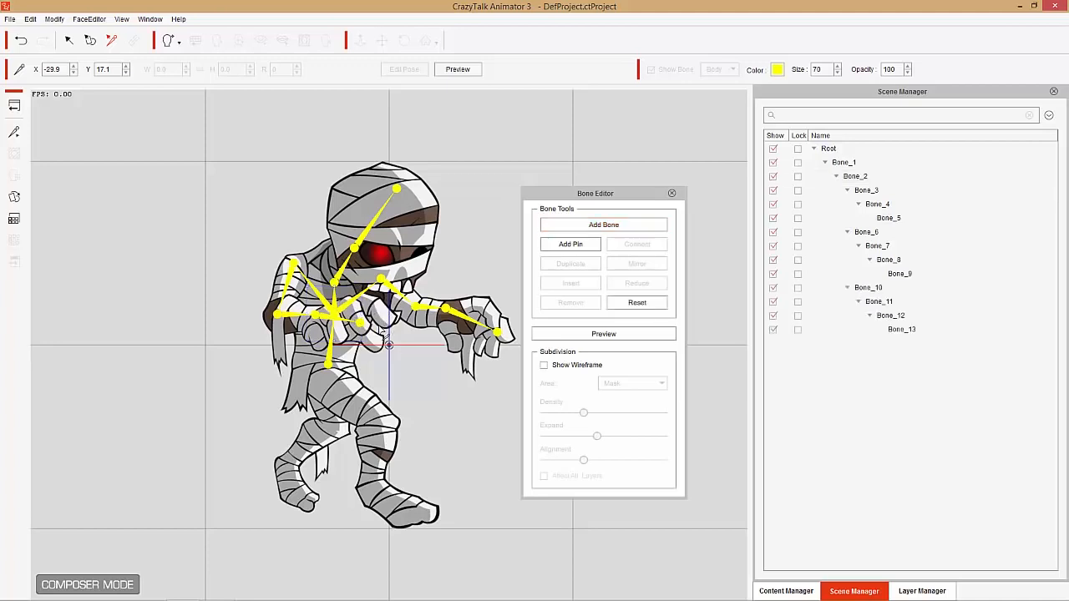
# - Add a bone chain from the waist bone down the forward leg, with joints at the hip, knee, ankle and toes
pyautogui.click(333, 354)
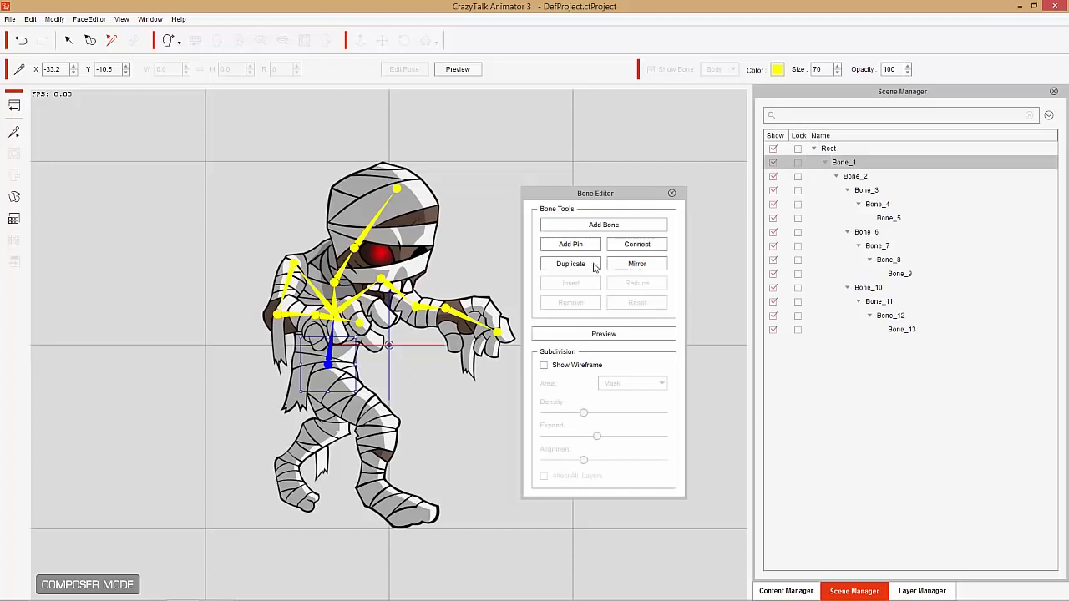
pyautogui.click(623, 233)
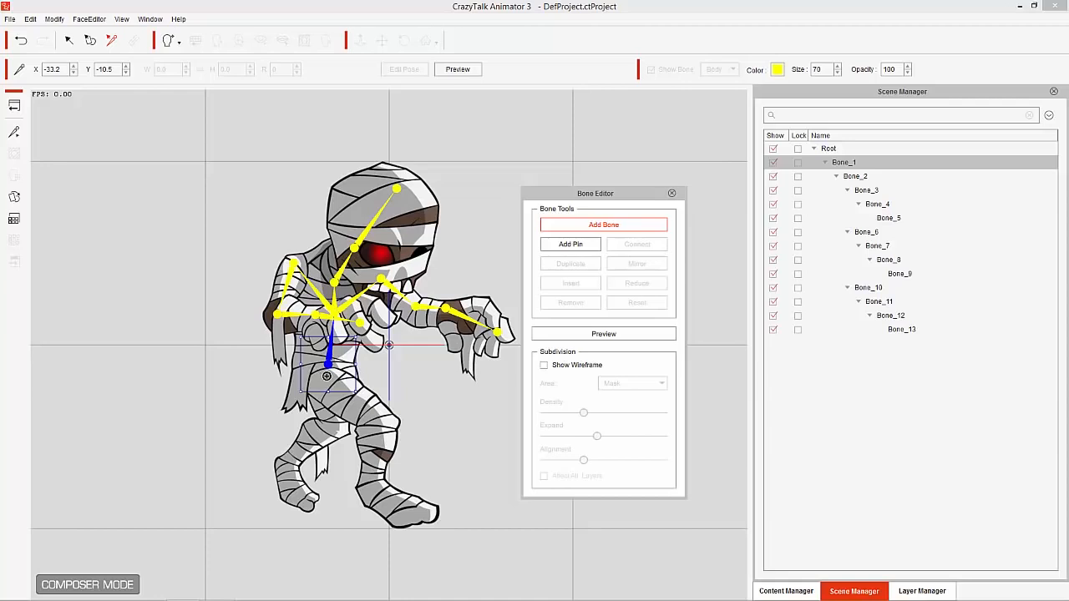
pyautogui.click(325, 378)
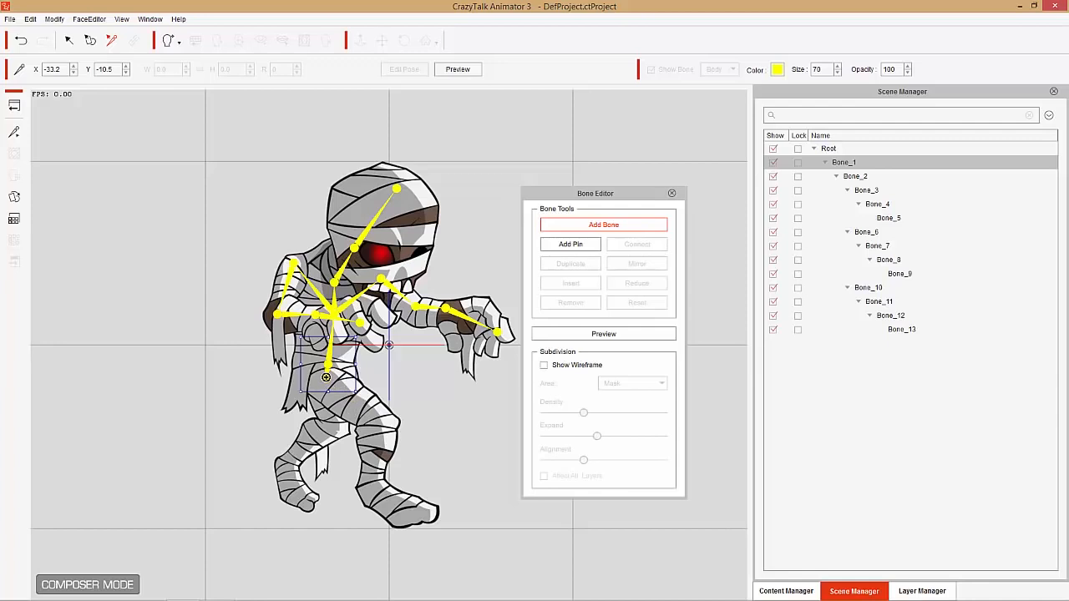
pyautogui.click(381, 423)
pyautogui.click(372, 486)
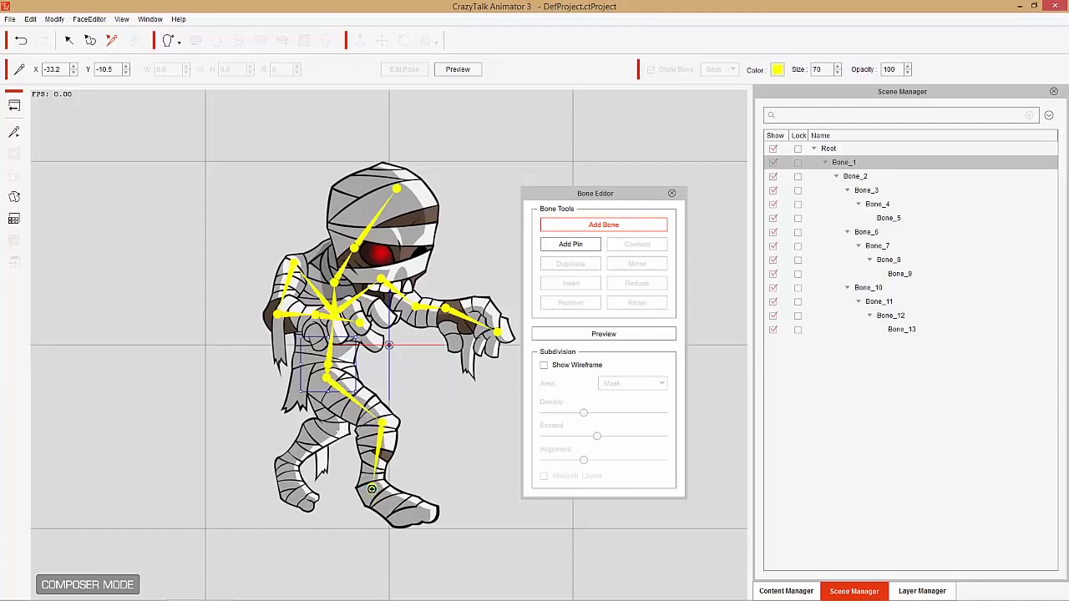
pyautogui.click(423, 516)
pyautogui.rightClick(423, 460)
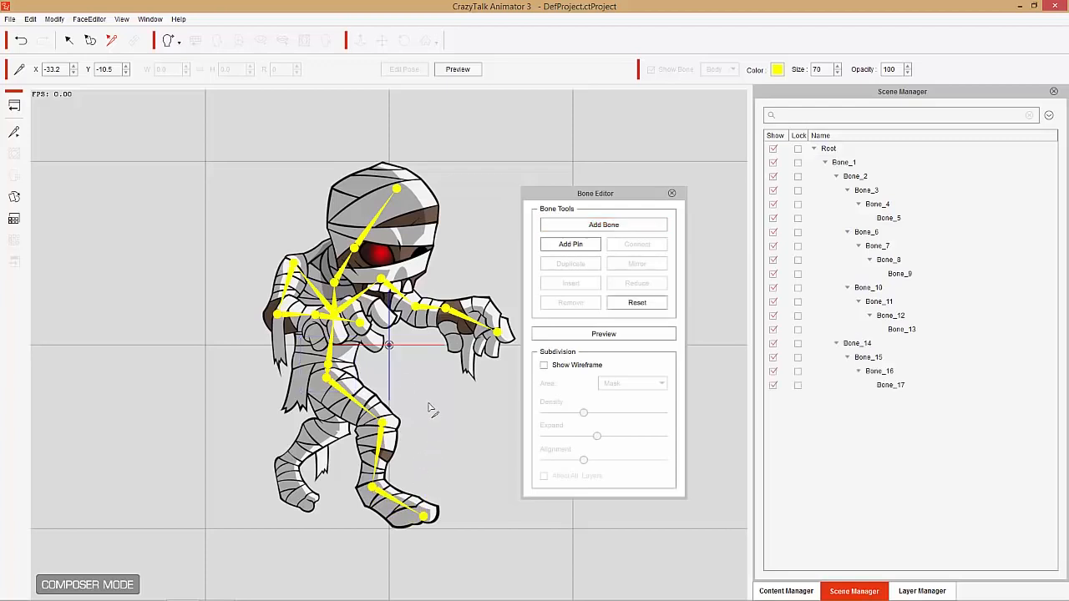
# - Add a bone chain from the waist bone down the trailing leg, with joints at the hip, knee, ankle and toes
pyautogui.click(332, 368)
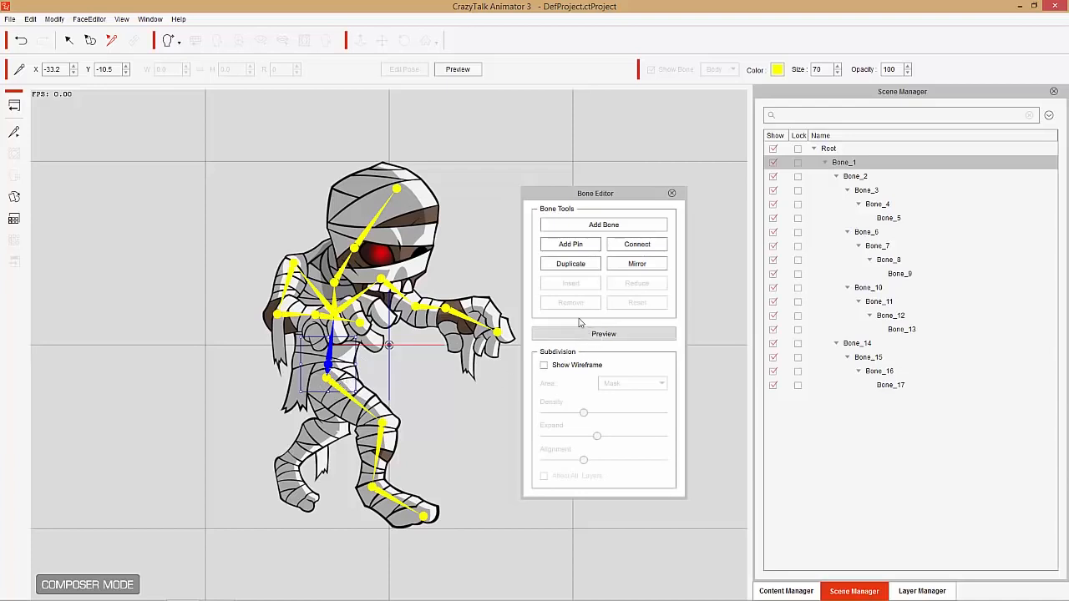
pyautogui.click(599, 225)
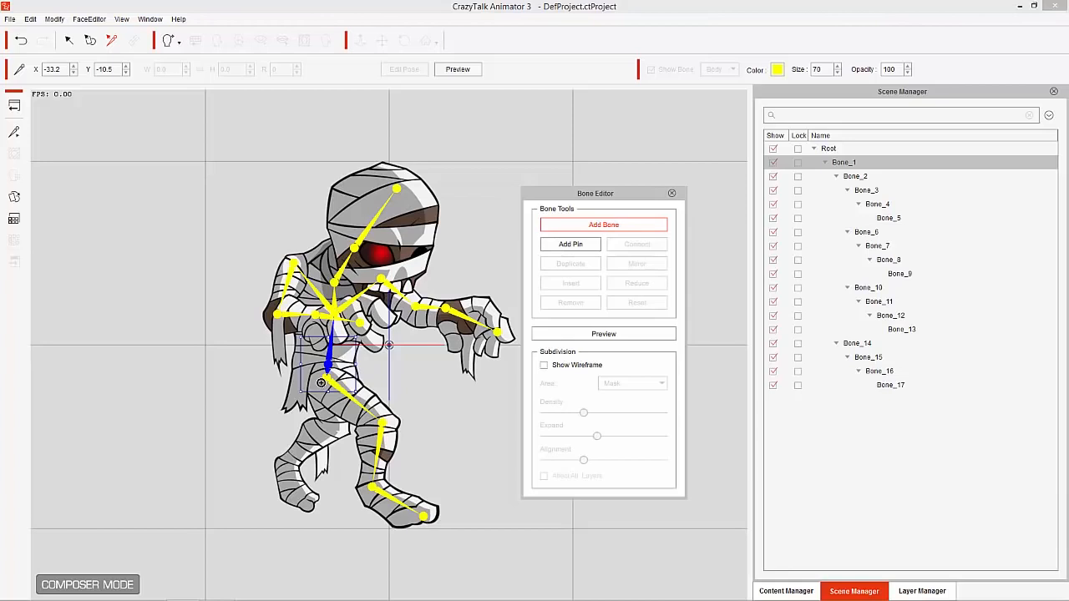
pyautogui.click(320, 384)
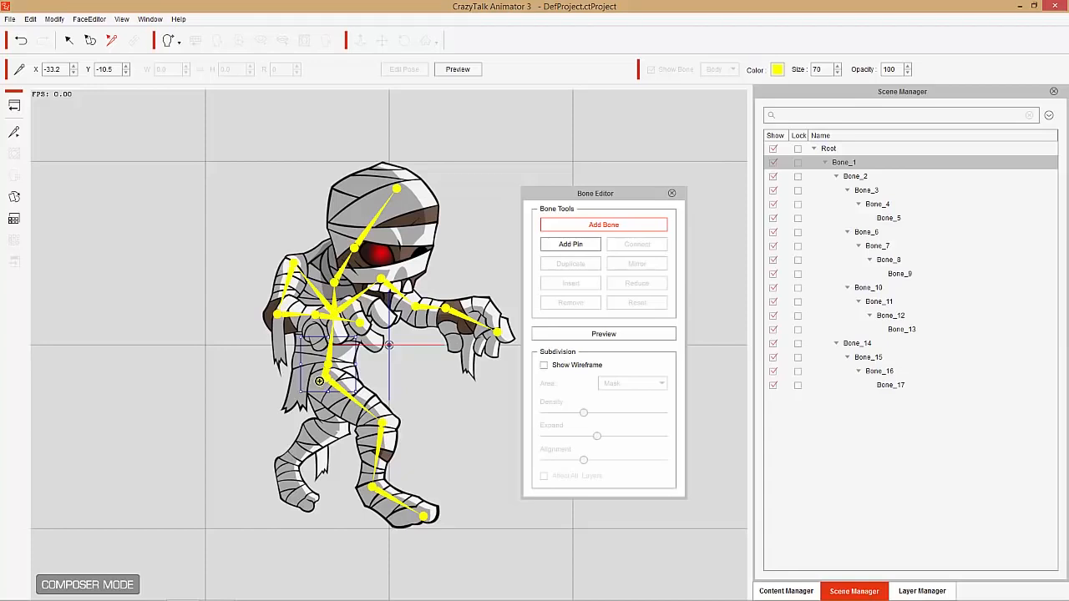
pyautogui.click(330, 425)
pyautogui.click(287, 467)
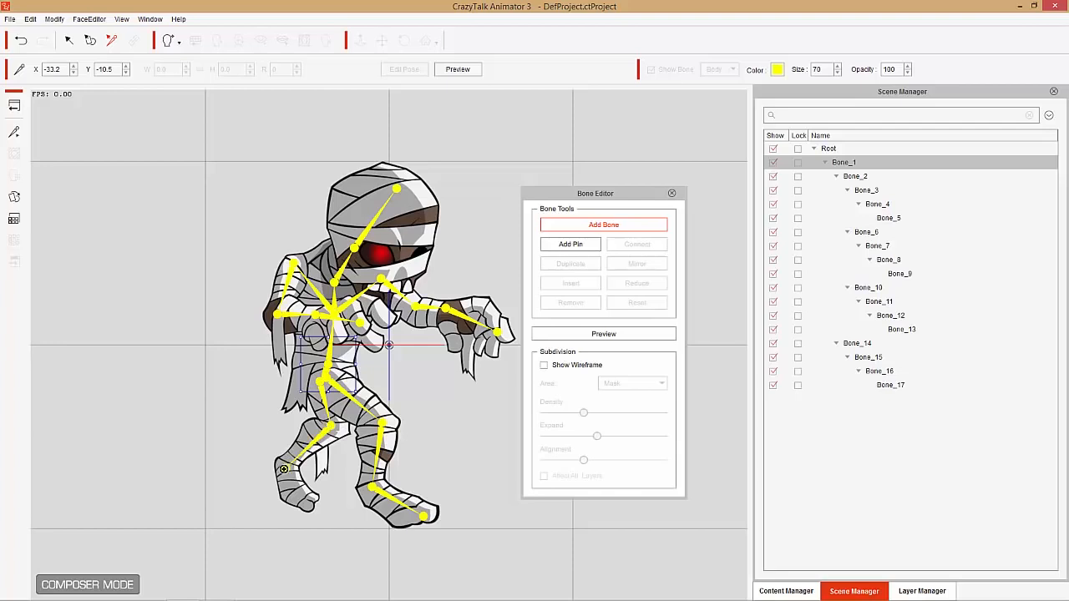
pyautogui.click(300, 491)
pyautogui.click(307, 507)
pyautogui.rightClick(360, 384)
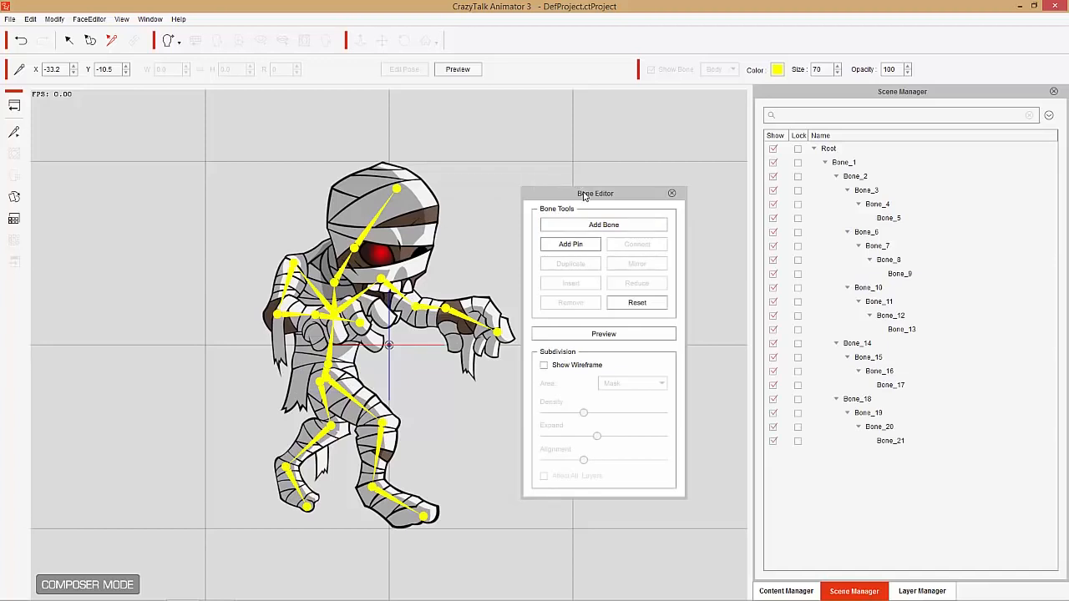
# - Preview the rig by moving the outstretched hand, the forward foot and the bent arm's hand, and close the Bone Editor
pyautogui.moveTo(584, 197); pyautogui.dragTo(623, 176)
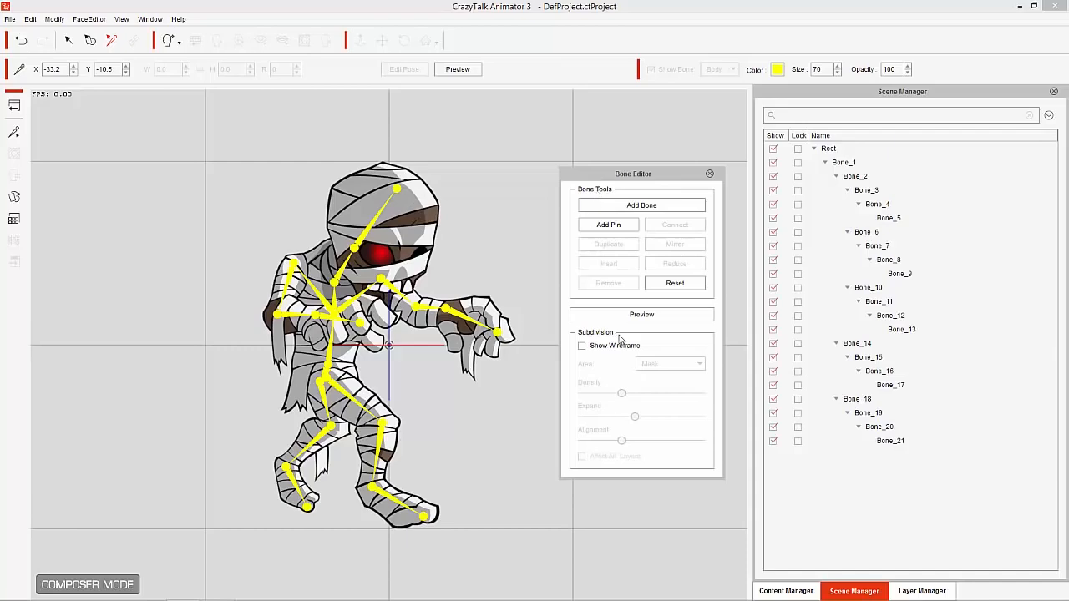
pyautogui.click(642, 316)
pyautogui.click(461, 314)
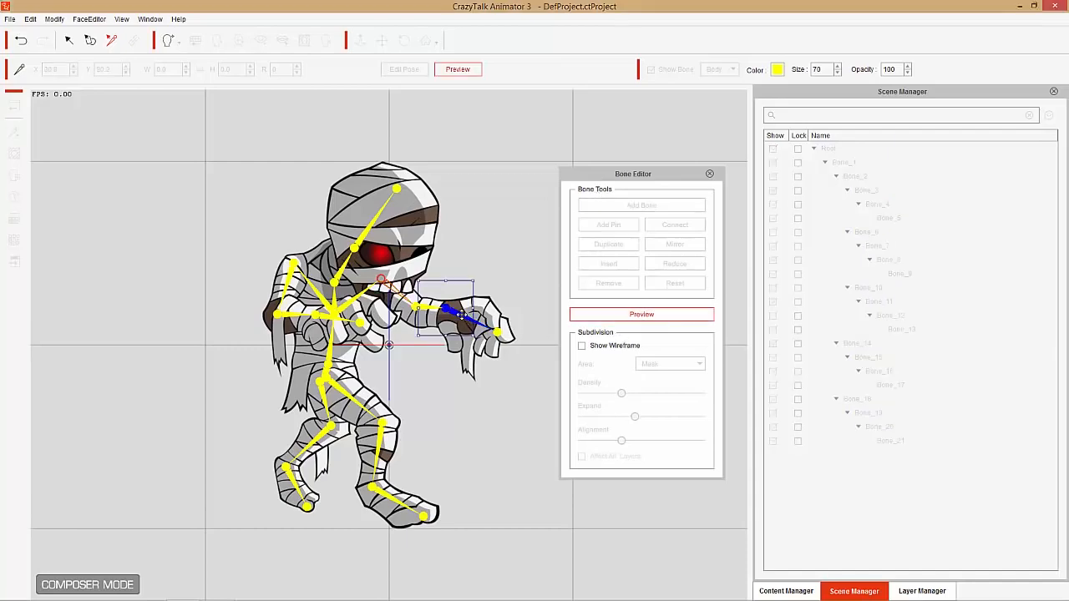
pyautogui.moveTo(461, 314)
pyautogui.mouseDown()
pyautogui.moveTo(443, 317)
pyautogui.moveTo(464, 304)
pyautogui.moveTo(374, 274)
pyautogui.moveTo(451, 305)
pyautogui.moveTo(384, 213)
pyautogui.moveTo(489, 205)
pyautogui.moveTo(411, 258)
pyautogui.moveTo(468, 284)
pyautogui.moveTo(455, 311)
pyautogui.moveTo(486, 250)
pyautogui.moveTo(493, 305)
pyautogui.moveTo(480, 314)
pyautogui.mouseUp()
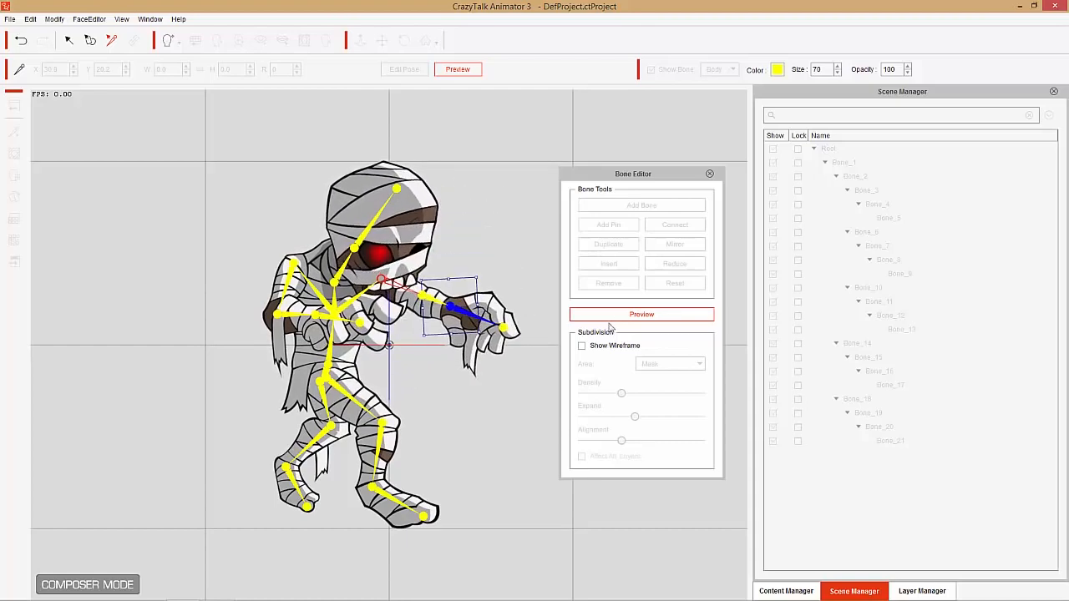
pyautogui.click(388, 499)
pyautogui.moveTo(388, 499)
pyautogui.mouseDown()
pyautogui.moveTo(418, 430)
pyautogui.moveTo(501, 384)
pyautogui.moveTo(417, 465)
pyautogui.moveTo(367, 475)
pyautogui.moveTo(418, 467)
pyautogui.moveTo(502, 377)
pyautogui.moveTo(455, 418)
pyautogui.moveTo(460, 393)
pyautogui.moveTo(382, 518)
pyautogui.moveTo(437, 459)
pyautogui.moveTo(378, 527)
pyautogui.moveTo(392, 497)
pyautogui.mouseUp()
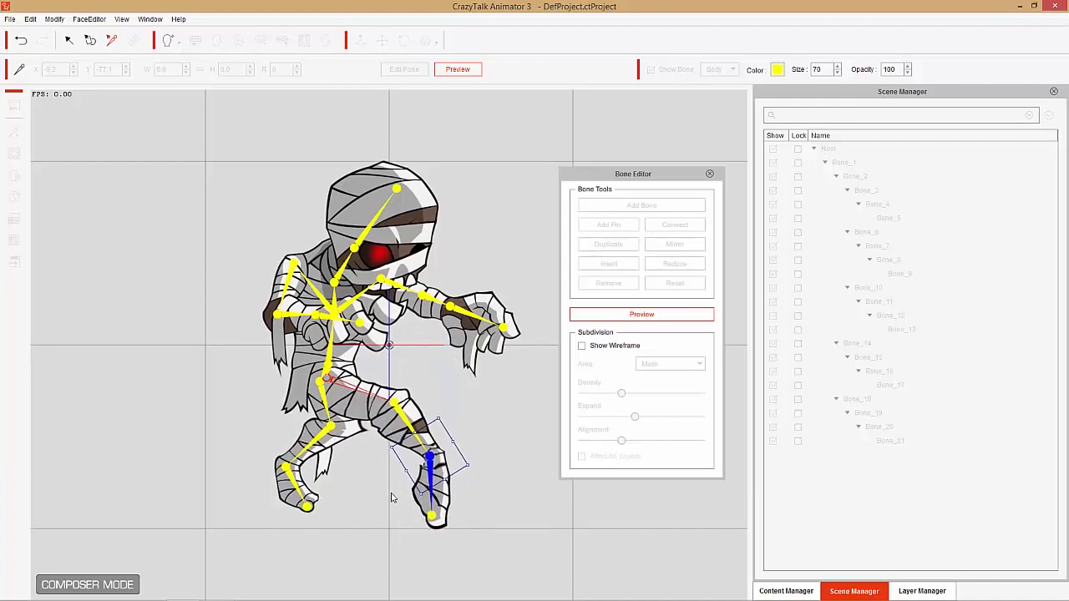
pyautogui.click(327, 315)
pyautogui.moveTo(328, 315); pyautogui.dragTo(293, 332)
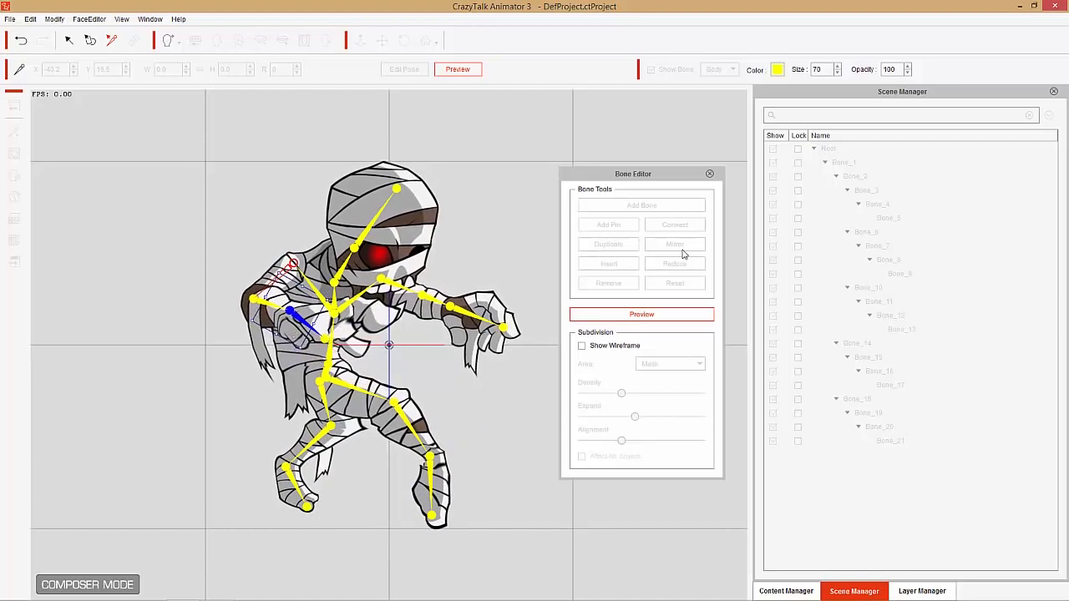
pyautogui.click(710, 175)
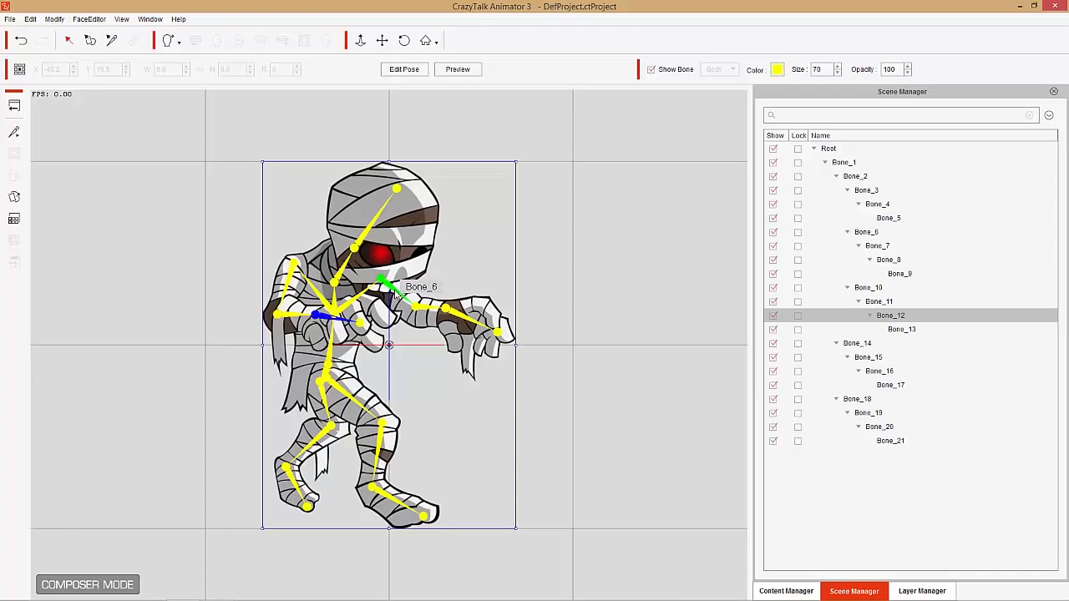
# - Add a new layer for the outstretched arm's shoulder bone (Bone_6) and open that layer's mask for editing
pyautogui.click(396, 295)
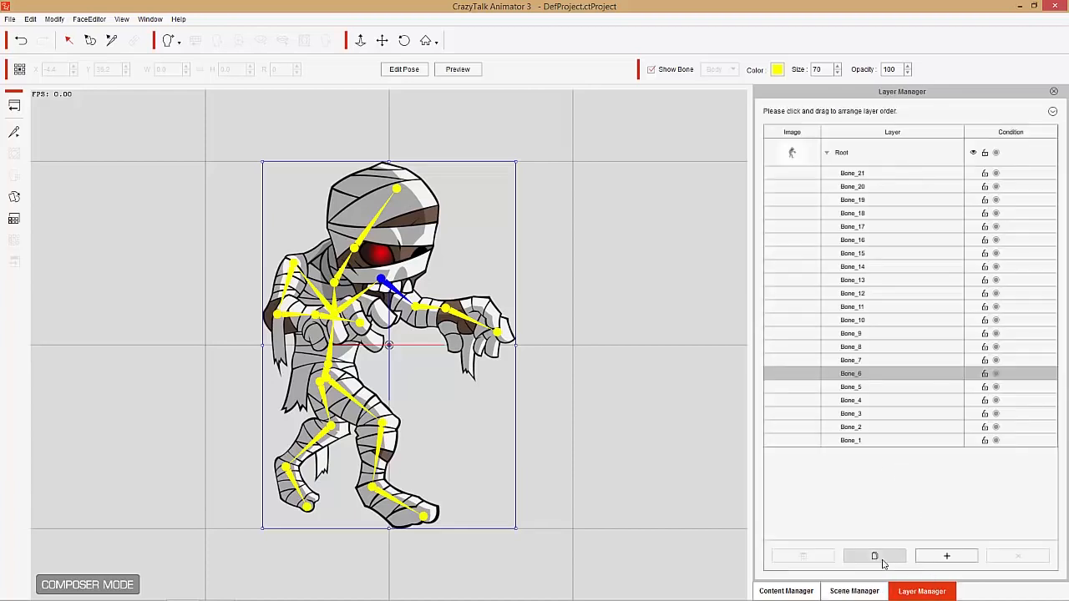
pyautogui.click(875, 556)
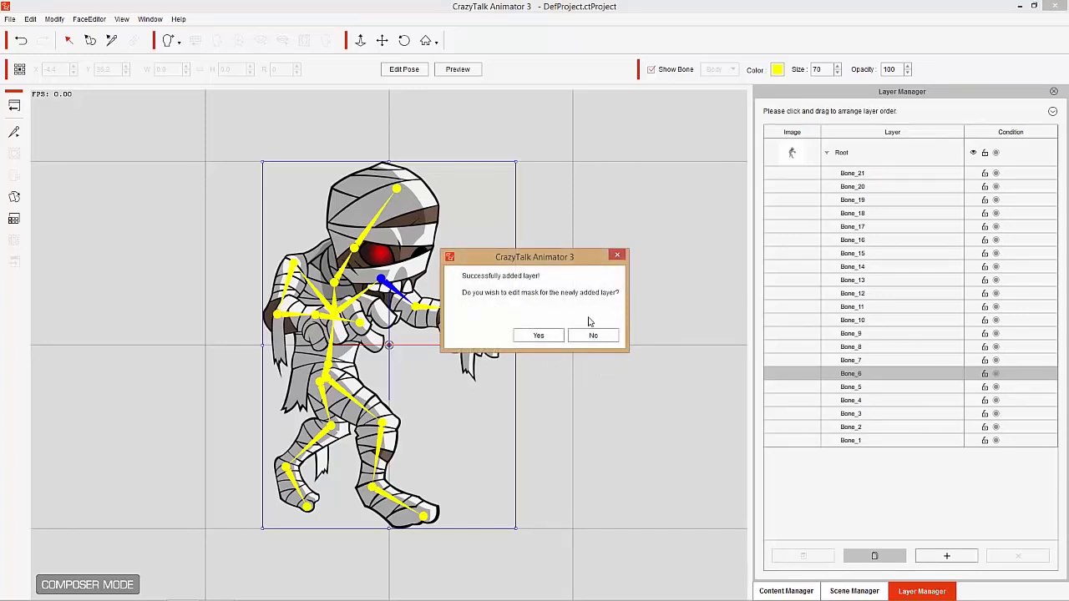
pyautogui.click(544, 335)
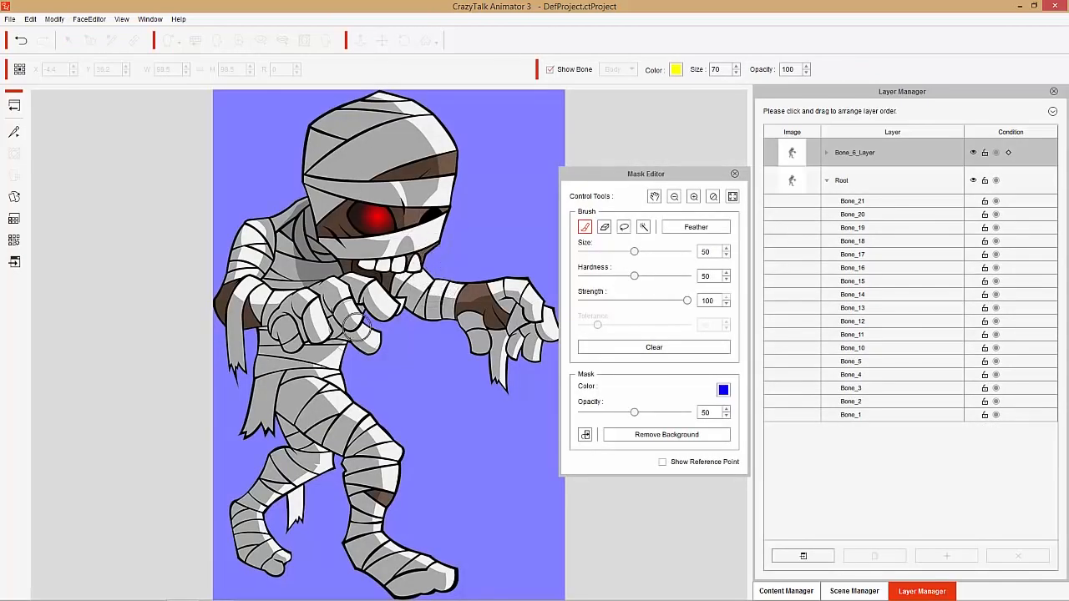
# - Set the mask brush to hardness 100 and size 33, and show the bone reference points
pyautogui.moveTo(634, 276); pyautogui.dragTo(675, 276)
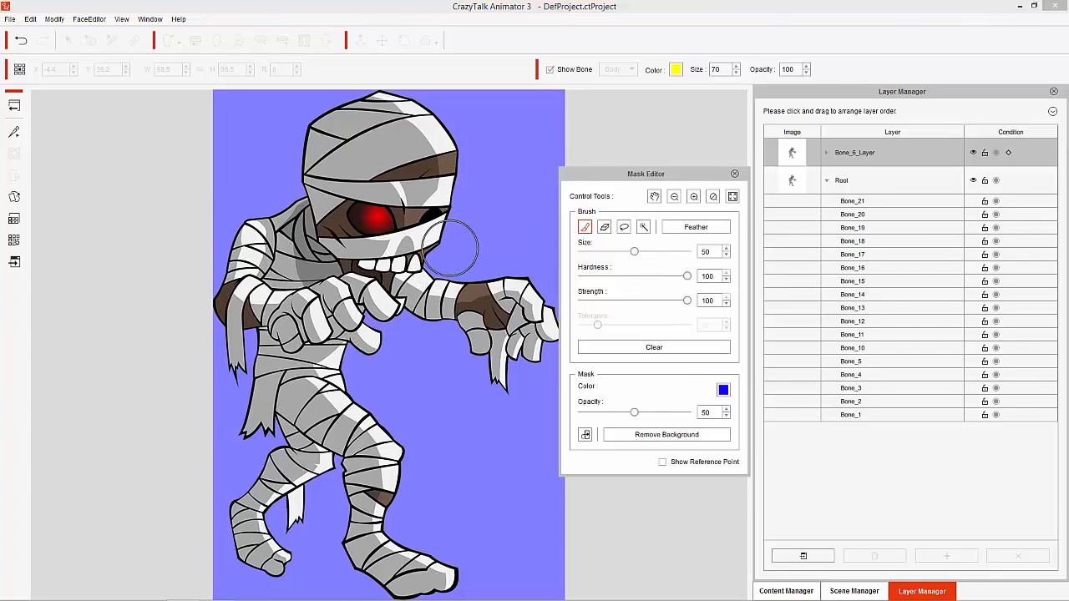
pyautogui.moveTo(634, 251); pyautogui.dragTo(615, 251)
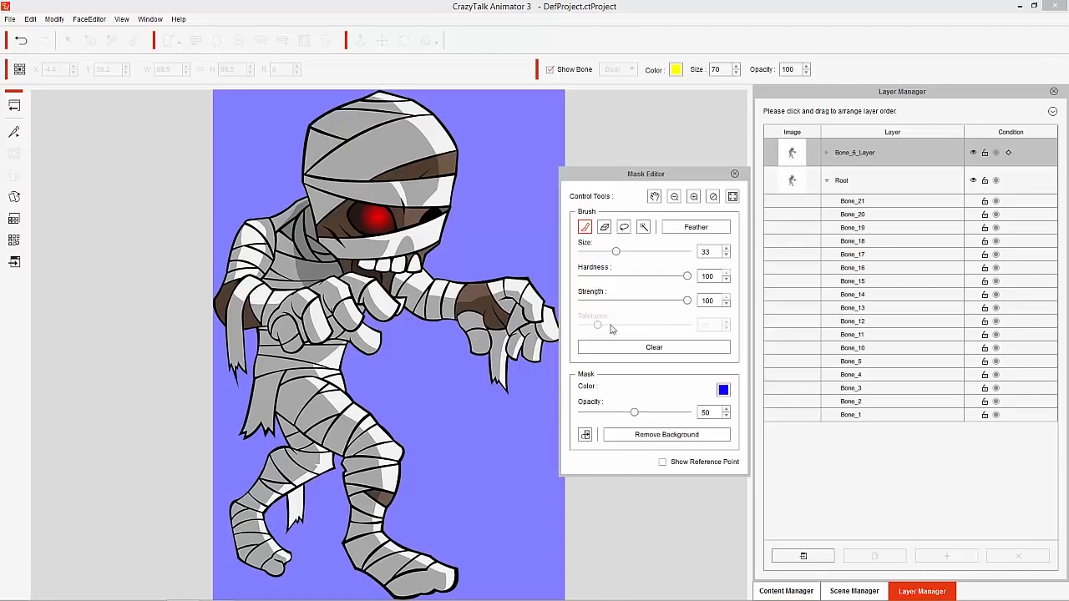
pyautogui.click(663, 463)
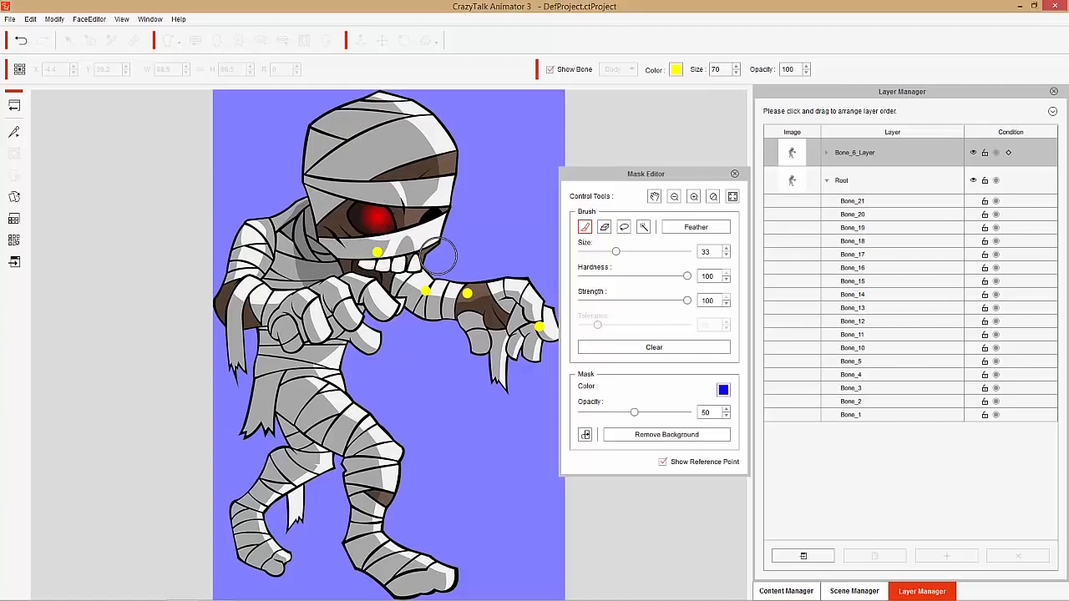
# - Mask out the head, torso, bent arm and legs around the outstretched arm, enlarging the brush to size 68 for the big areas
pyautogui.moveTo(438, 258)
pyautogui.mouseDown()
pyautogui.moveTo(378, 214)
pyautogui.moveTo(342, 222)
pyautogui.moveTo(331, 236)
pyautogui.moveTo(340, 269)
pyautogui.moveTo(402, 328)
pyautogui.moveTo(362, 299)
pyautogui.moveTo(338, 252)
pyautogui.moveTo(338, 225)
pyautogui.moveTo(355, 199)
pyautogui.moveTo(393, 207)
pyautogui.mouseUp()
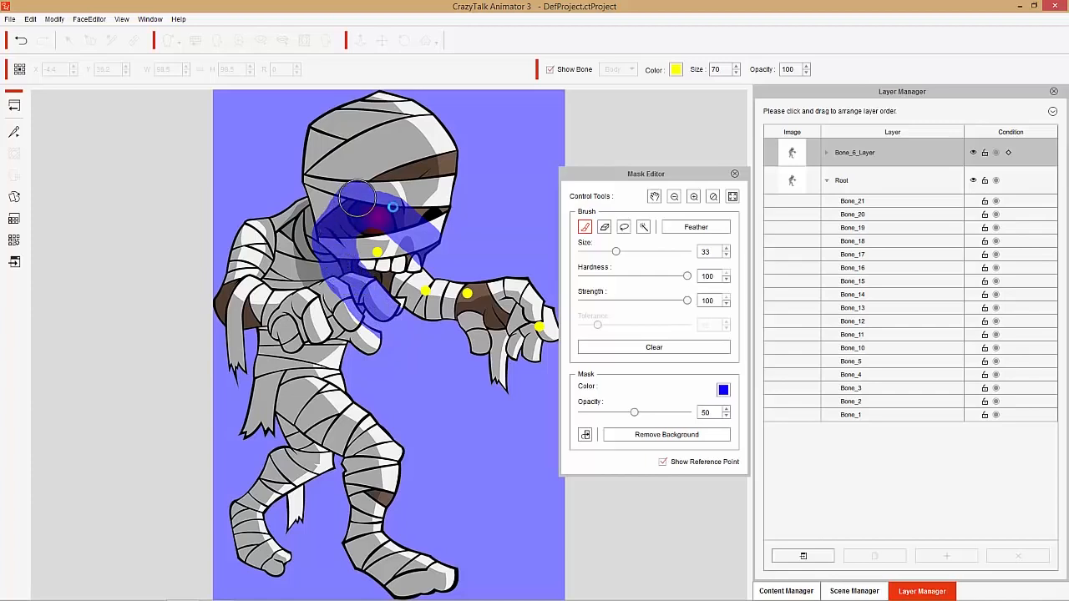
pyautogui.moveTo(451, 230)
pyautogui.mouseDown()
pyautogui.moveTo(351, 150)
pyautogui.moveTo(427, 196)
pyautogui.moveTo(462, 181)
pyautogui.moveTo(392, 111)
pyautogui.moveTo(455, 162)
pyautogui.moveTo(441, 127)
pyautogui.moveTo(367, 105)
pyautogui.moveTo(339, 133)
pyautogui.moveTo(323, 131)
pyautogui.moveTo(347, 112)
pyautogui.moveTo(300, 147)
pyautogui.moveTo(423, 138)
pyautogui.moveTo(360, 146)
pyautogui.moveTo(433, 169)
pyautogui.moveTo(357, 200)
pyautogui.moveTo(303, 184)
pyautogui.moveTo(350, 172)
pyautogui.mouseUp()
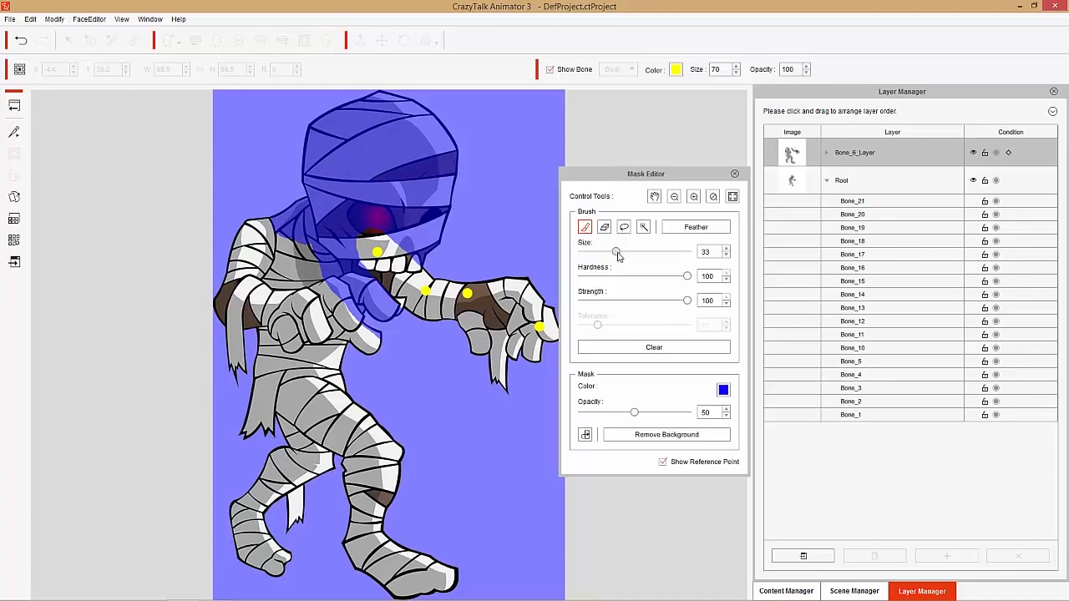
pyautogui.moveTo(616, 251); pyautogui.dragTo(654, 252)
pyautogui.moveTo(455, 558)
pyautogui.mouseDown()
pyautogui.moveTo(294, 548)
pyautogui.moveTo(246, 529)
pyautogui.moveTo(317, 558)
pyautogui.moveTo(283, 542)
pyautogui.moveTo(295, 484)
pyautogui.moveTo(409, 497)
pyautogui.moveTo(339, 411)
pyautogui.moveTo(264, 402)
pyautogui.moveTo(326, 446)
pyautogui.moveTo(345, 438)
pyautogui.moveTo(243, 364)
pyautogui.moveTo(344, 394)
pyautogui.moveTo(366, 389)
pyautogui.moveTo(374, 349)
pyautogui.moveTo(263, 242)
pyautogui.moveTo(238, 304)
pyautogui.moveTo(274, 310)
pyautogui.mouseUp()
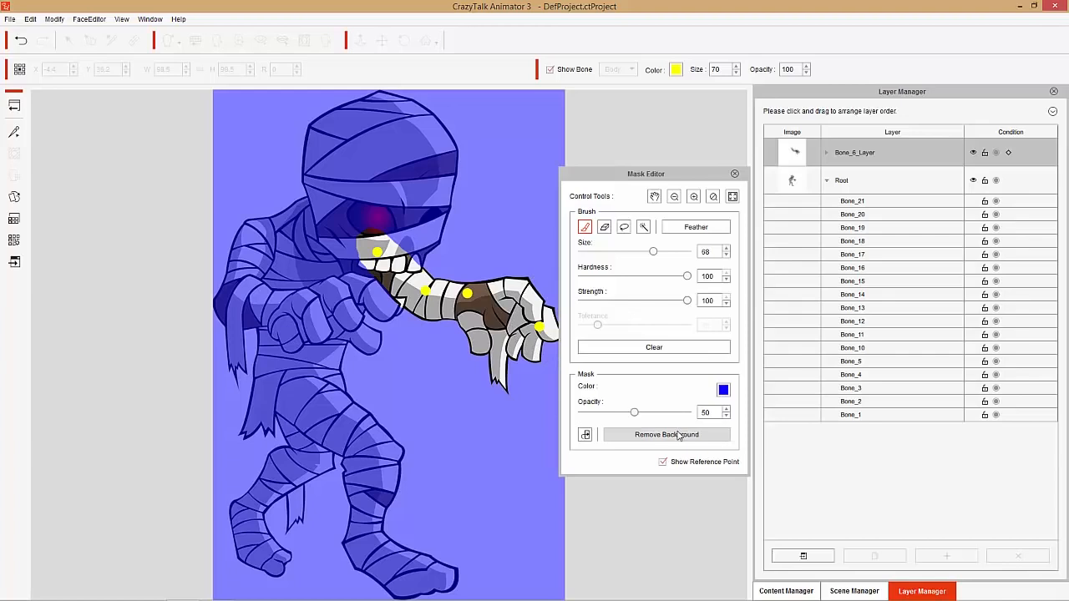
# - Remove the background for the outstretched arm's layer and test the arm's movement outside the Mask Editor
pyautogui.click(681, 436)
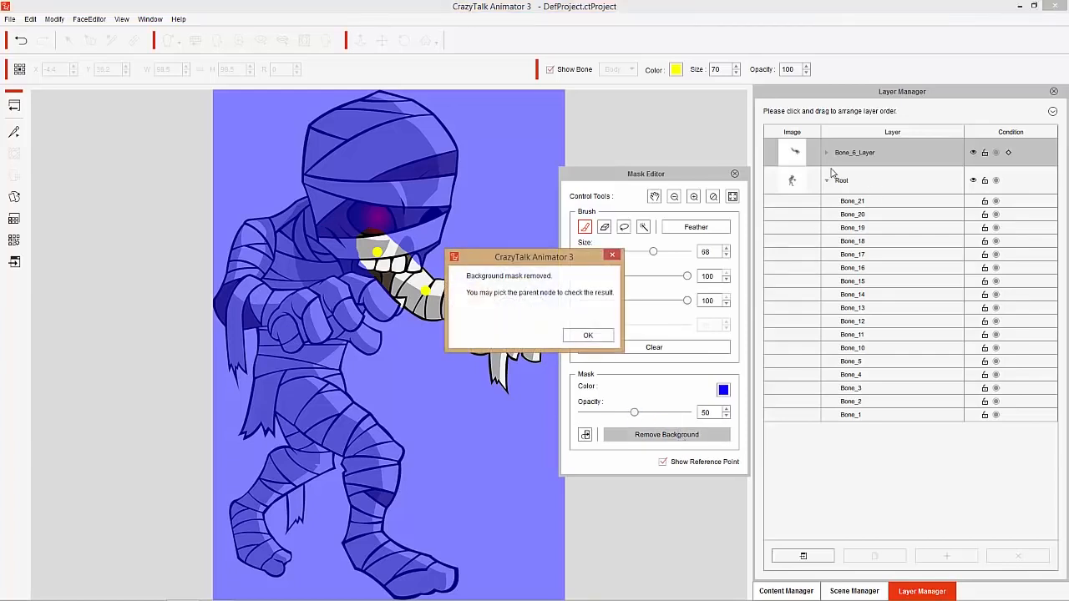
pyautogui.click(594, 336)
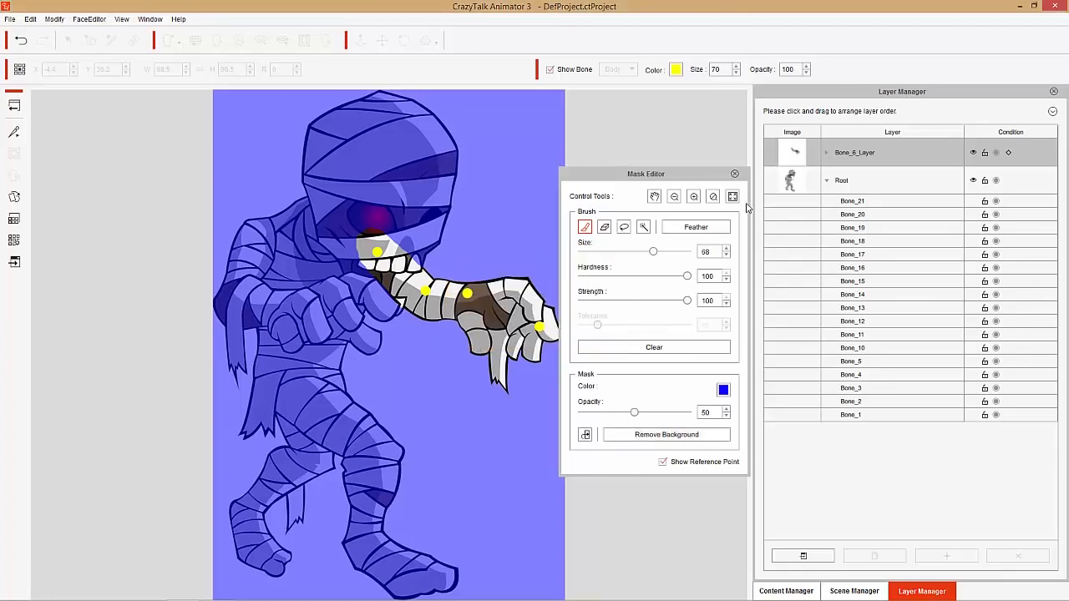
pyautogui.click(735, 173)
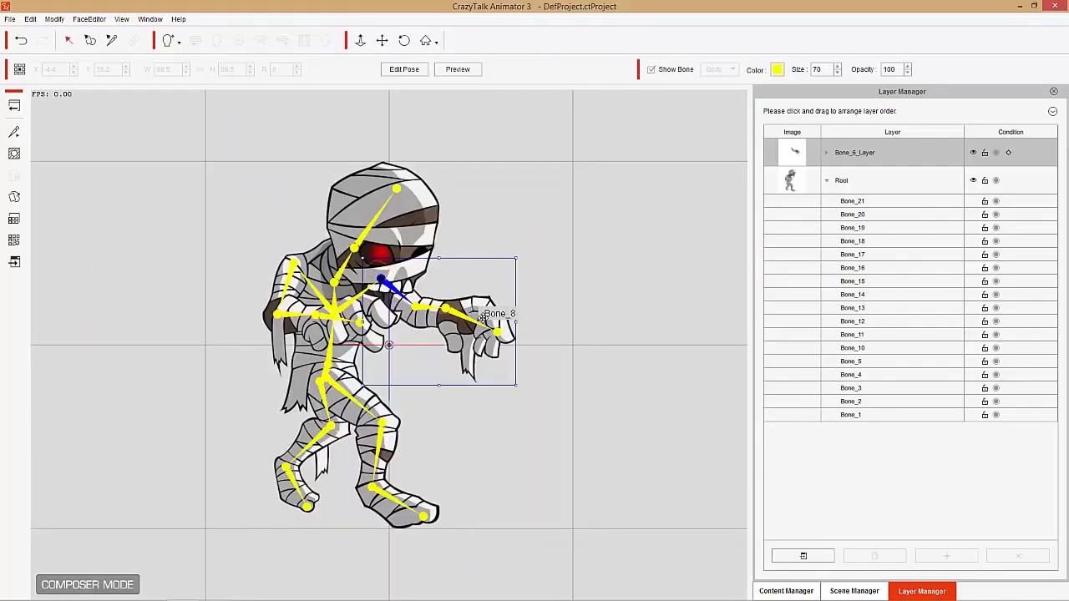
pyautogui.moveTo(482, 319)
pyautogui.mouseDown()
pyautogui.moveTo(539, 250)
pyautogui.moveTo(622, 346)
pyautogui.moveTo(530, 370)
pyautogui.moveTo(585, 351)
pyautogui.moveTo(522, 389)
pyautogui.moveTo(512, 361)
pyautogui.moveTo(520, 350)
pyautogui.moveTo(461, 378)
pyautogui.moveTo(489, 374)
pyautogui.moveTo(490, 388)
pyautogui.moveTo(499, 361)
pyautogui.moveTo(471, 315)
pyautogui.mouseUp()
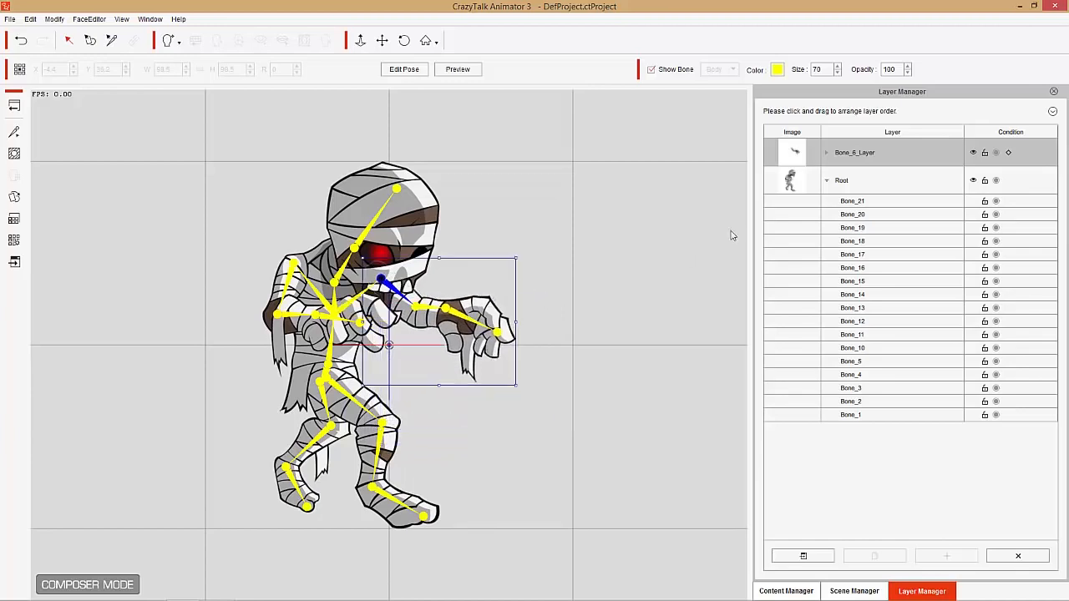
# - Open the Root layer's mask for editing and choose the eraser
pyautogui.click(875, 181)
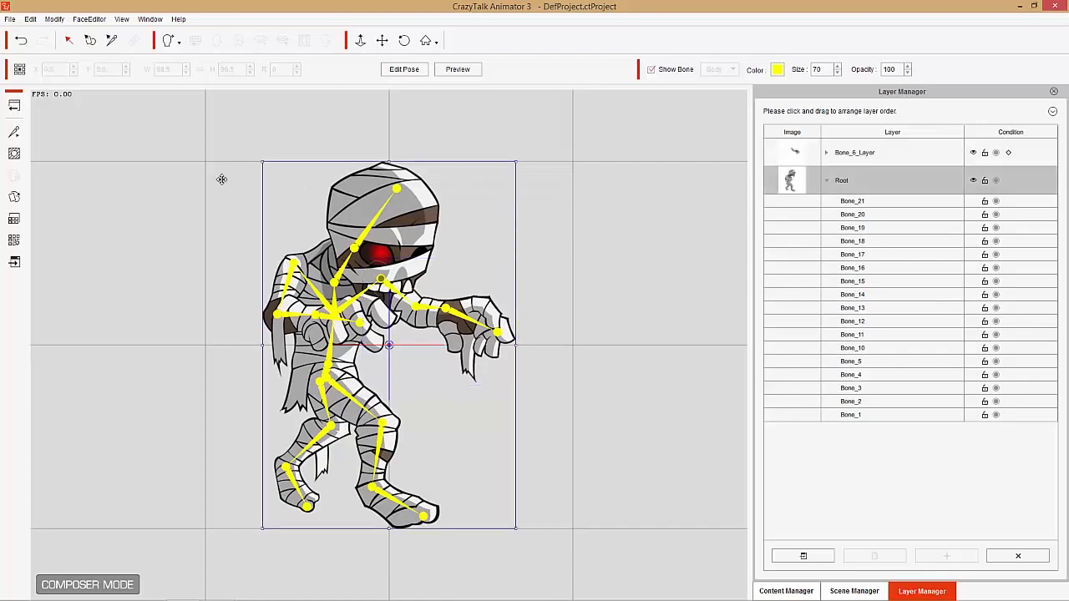
pyautogui.click(14, 155)
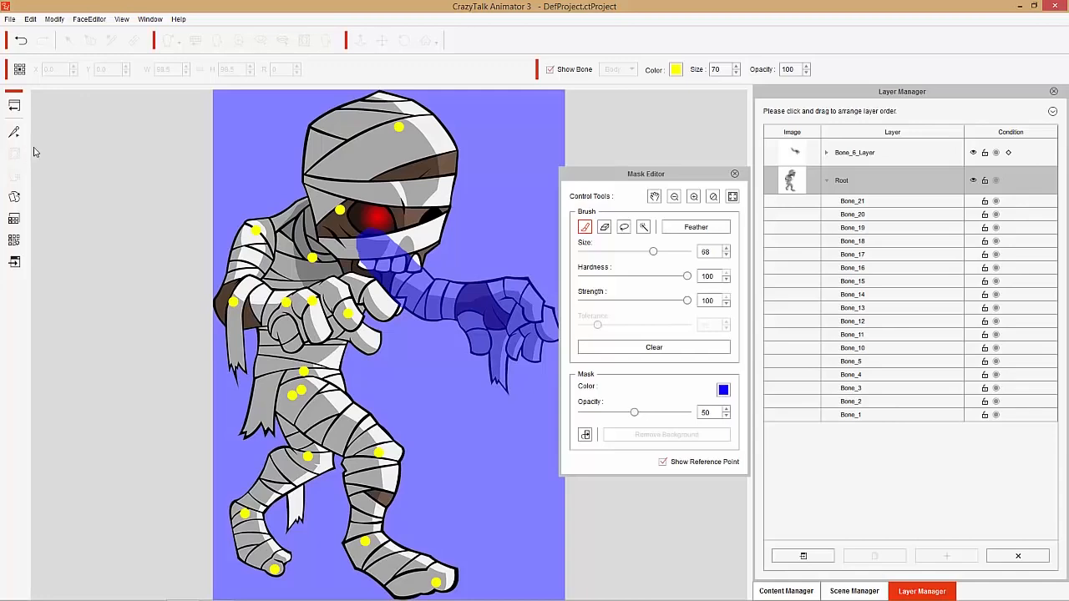
pyautogui.click(605, 228)
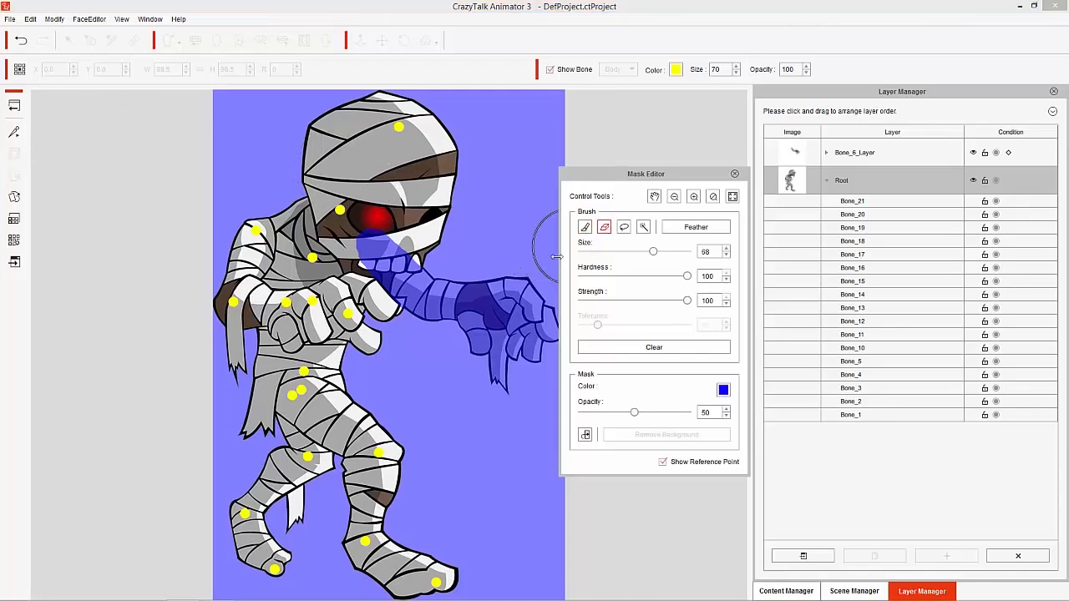
# - Erase the mask over the teeth, jaw, cheek and bent arm's fingertips with the eraser at size 22
pyautogui.scroll(6, 447, 290)
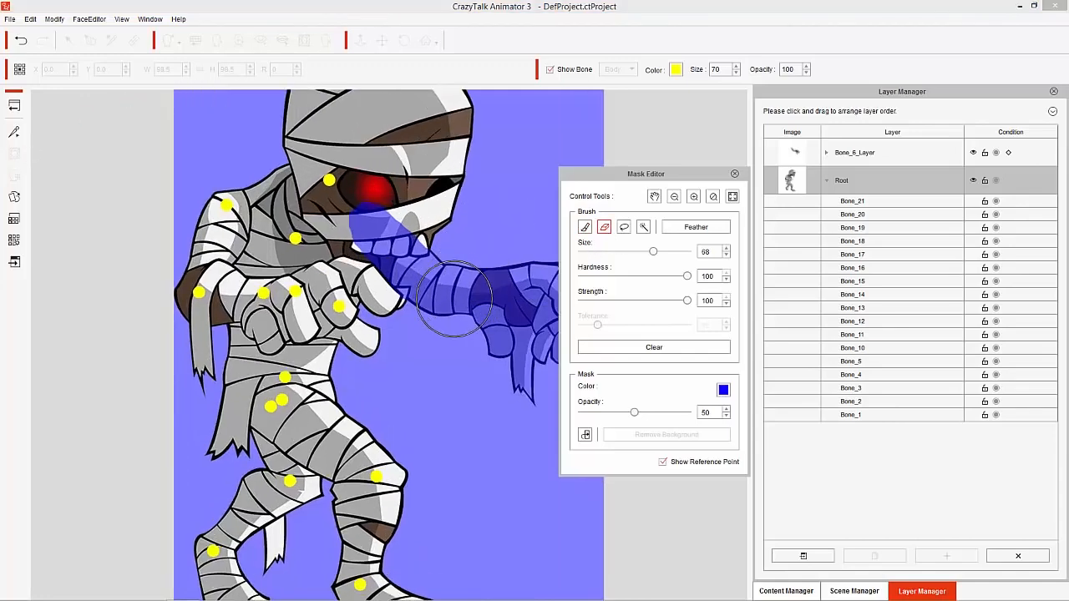
pyautogui.scroll(1, 454, 300)
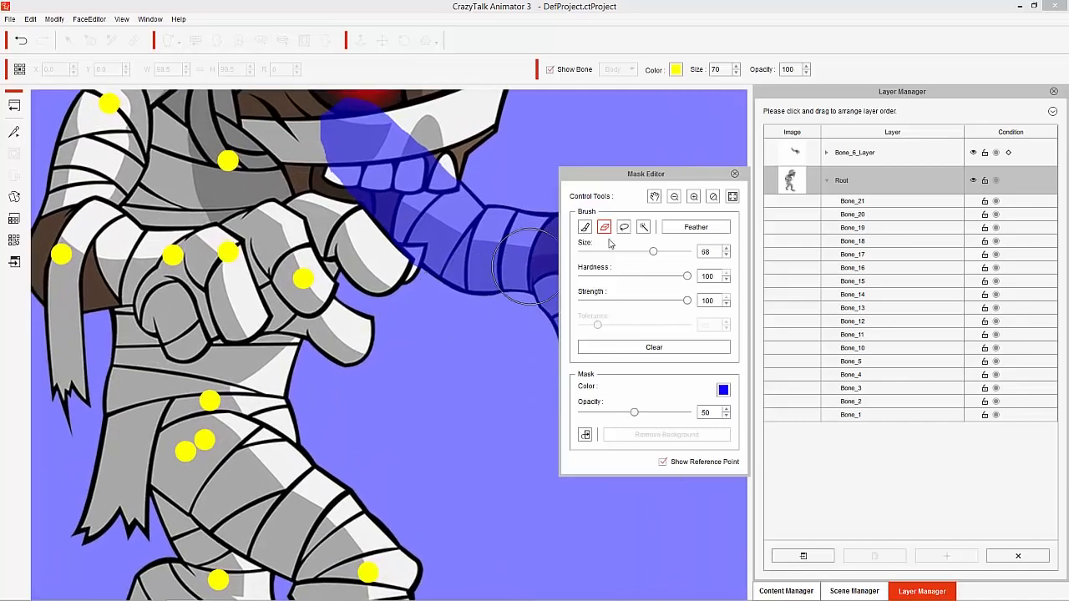
pyautogui.click(659, 198)
pyautogui.moveTo(514, 181)
pyautogui.mouseDown()
pyautogui.moveTo(485, 312)
pyautogui.moveTo(517, 309)
pyautogui.mouseUp()
pyautogui.click(604, 230)
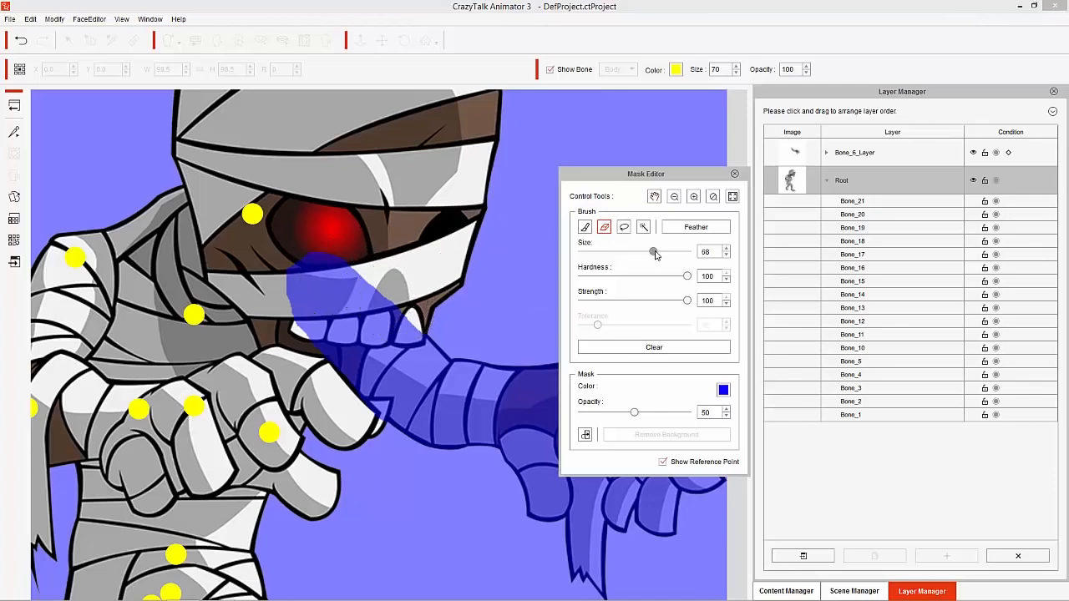
pyautogui.moveTo(656, 254); pyautogui.dragTo(607, 259)
pyautogui.click(413, 329)
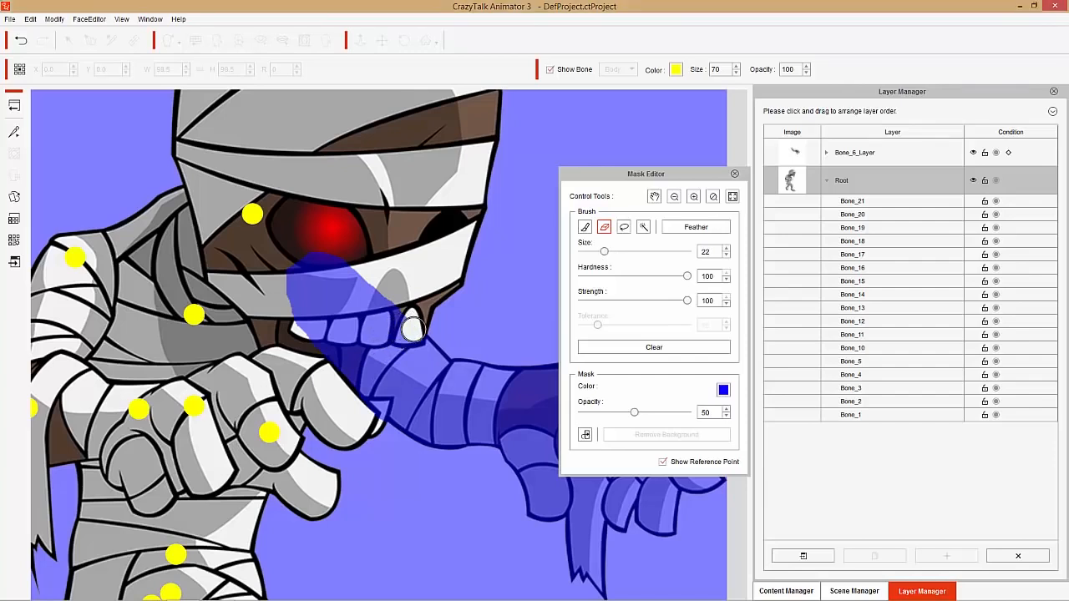
pyautogui.moveTo(410, 332); pyautogui.dragTo(366, 334)
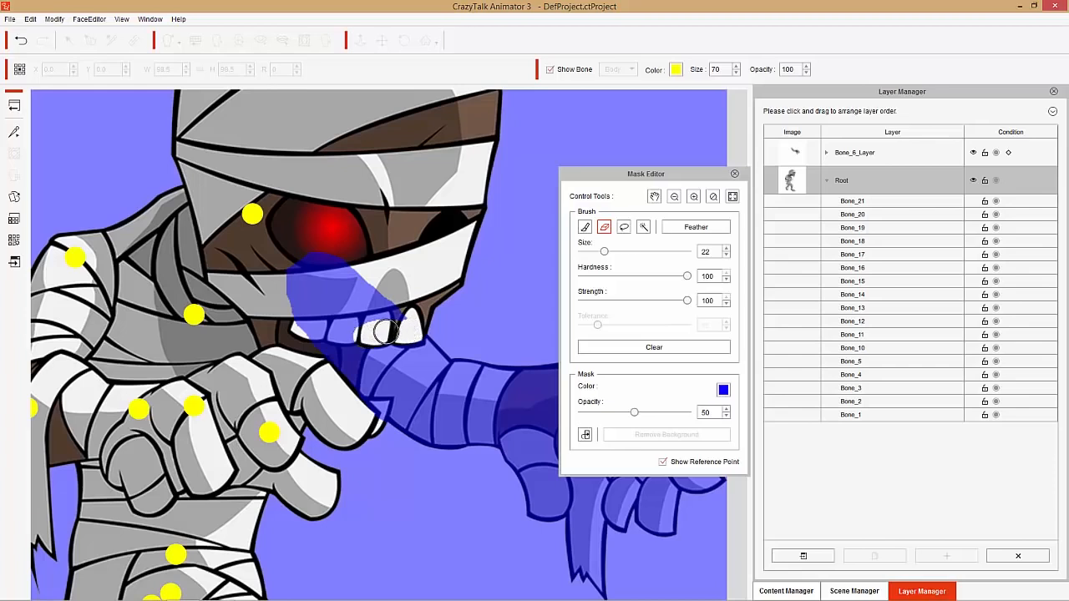
pyautogui.moveTo(413, 334)
pyautogui.mouseDown()
pyautogui.moveTo(316, 261)
pyautogui.moveTo(301, 271)
pyautogui.moveTo(342, 266)
pyautogui.moveTo(325, 262)
pyautogui.moveTo(298, 287)
pyautogui.moveTo(322, 268)
pyautogui.moveTo(311, 281)
pyautogui.moveTo(305, 267)
pyautogui.moveTo(324, 272)
pyautogui.moveTo(342, 313)
pyautogui.moveTo(362, 293)
pyautogui.moveTo(376, 306)
pyautogui.moveTo(358, 321)
pyautogui.moveTo(351, 397)
pyautogui.moveTo(333, 377)
pyautogui.moveTo(334, 338)
pyautogui.moveTo(300, 354)
pyautogui.moveTo(286, 311)
pyautogui.moveTo(368, 411)
pyautogui.mouseUp()
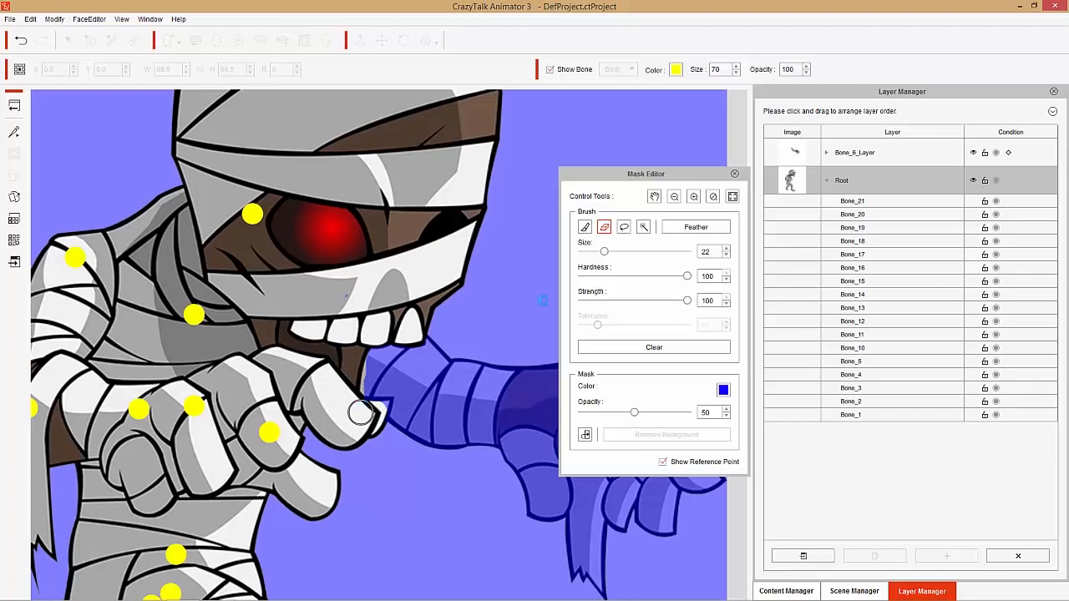
# - Refine the mask edge beside the jaw and fingertips with a size 10 brush and size 4 eraser, and test the outstretched arm's movement
pyautogui.click(585, 226)
pyautogui.moveTo(604, 254); pyautogui.dragTo(594, 256)
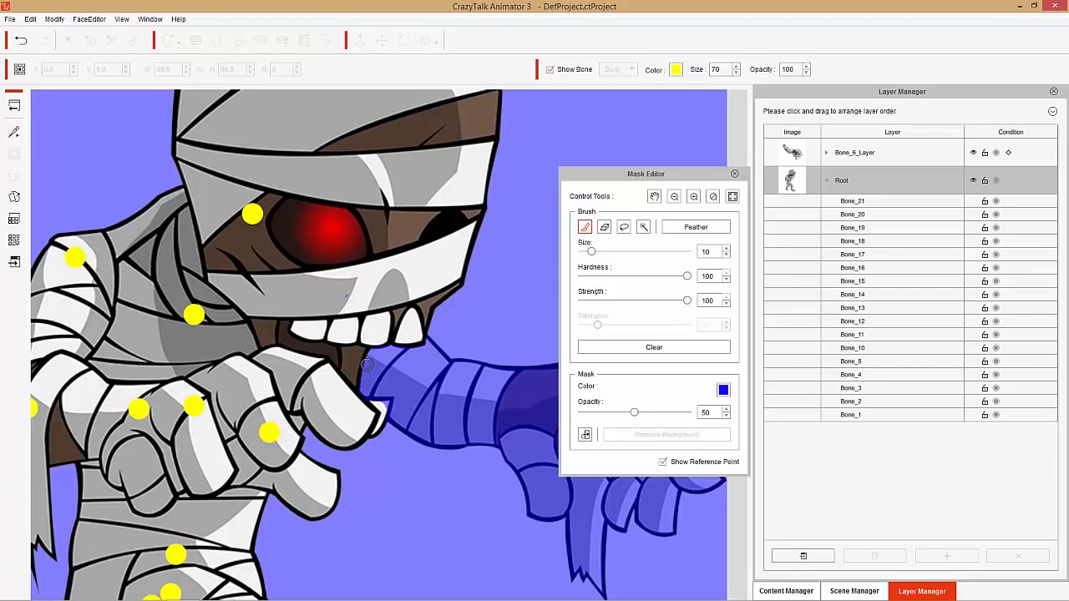
pyautogui.click(604, 228)
pyautogui.click(735, 177)
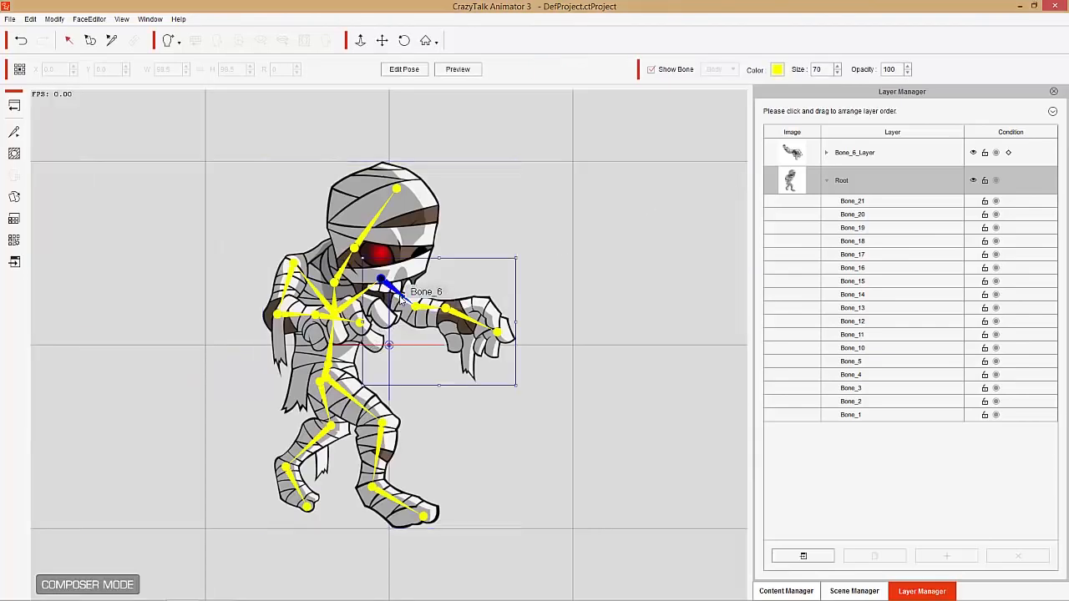
pyautogui.moveTo(401, 299)
pyautogui.mouseDown()
pyautogui.moveTo(423, 299)
pyautogui.moveTo(473, 342)
pyautogui.moveTo(455, 398)
pyautogui.moveTo(472, 380)
pyautogui.moveTo(443, 314)
pyautogui.moveTo(469, 338)
pyautogui.moveTo(397, 282)
pyautogui.mouseUp()
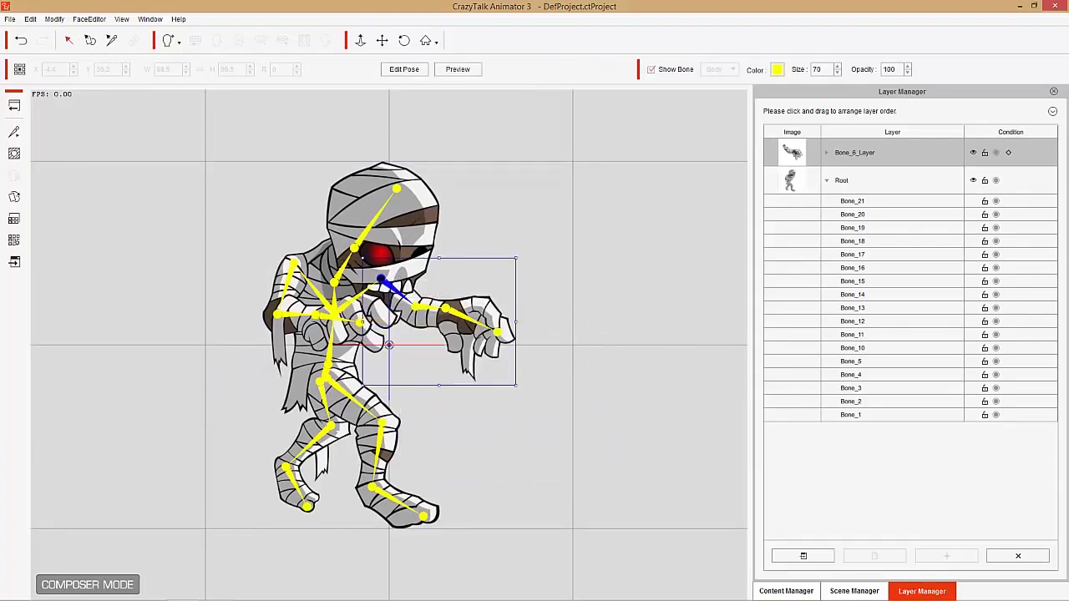
# - Paint over the remaining outlines of the outstretched arm in the Root mask with a size 27 brush, and test the arm's movement again
pyautogui.click(911, 182)
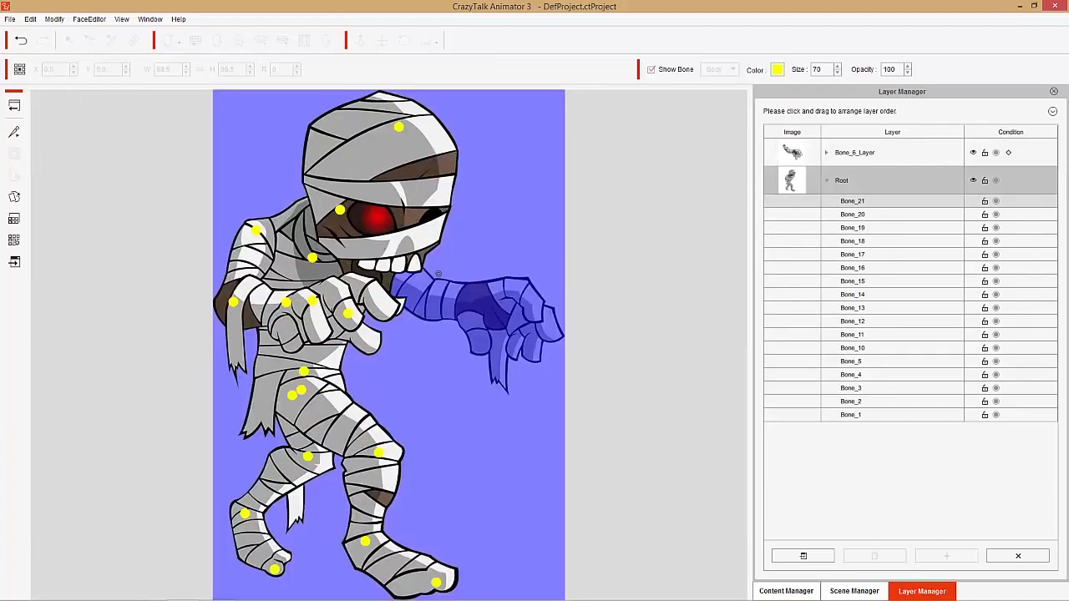
pyautogui.moveTo(591, 250); pyautogui.dragTo(610, 254)
pyautogui.moveTo(496, 273); pyautogui.dragTo(440, 280)
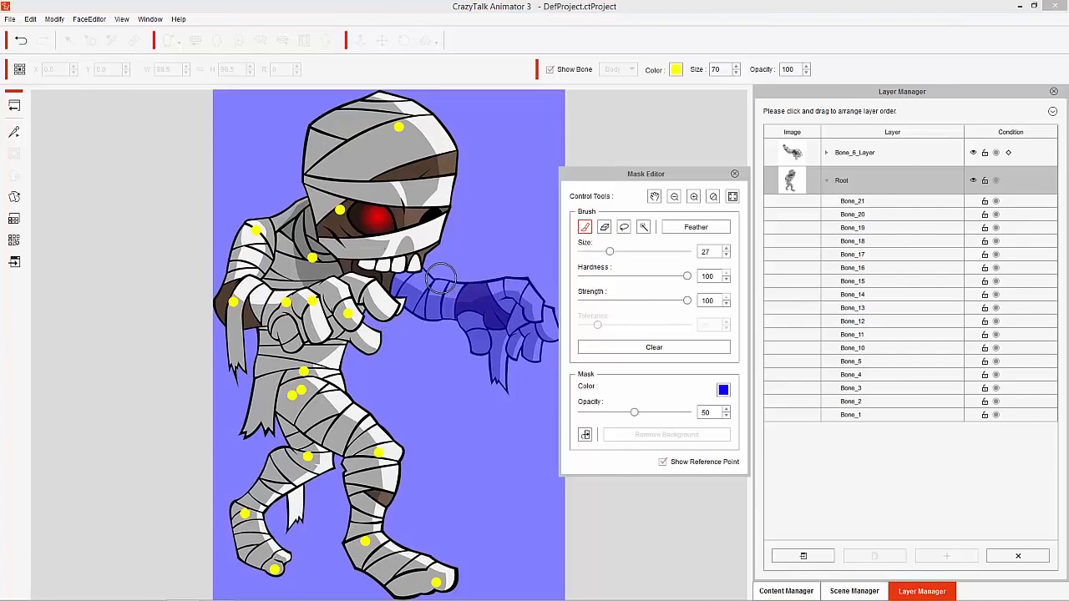
pyautogui.click(439, 277)
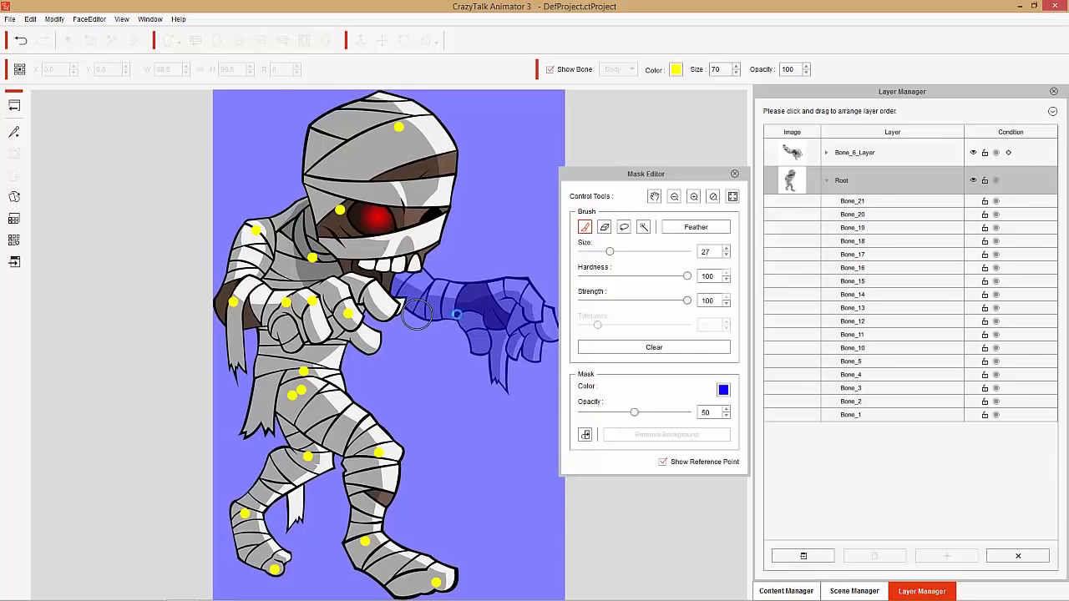
pyautogui.click(735, 174)
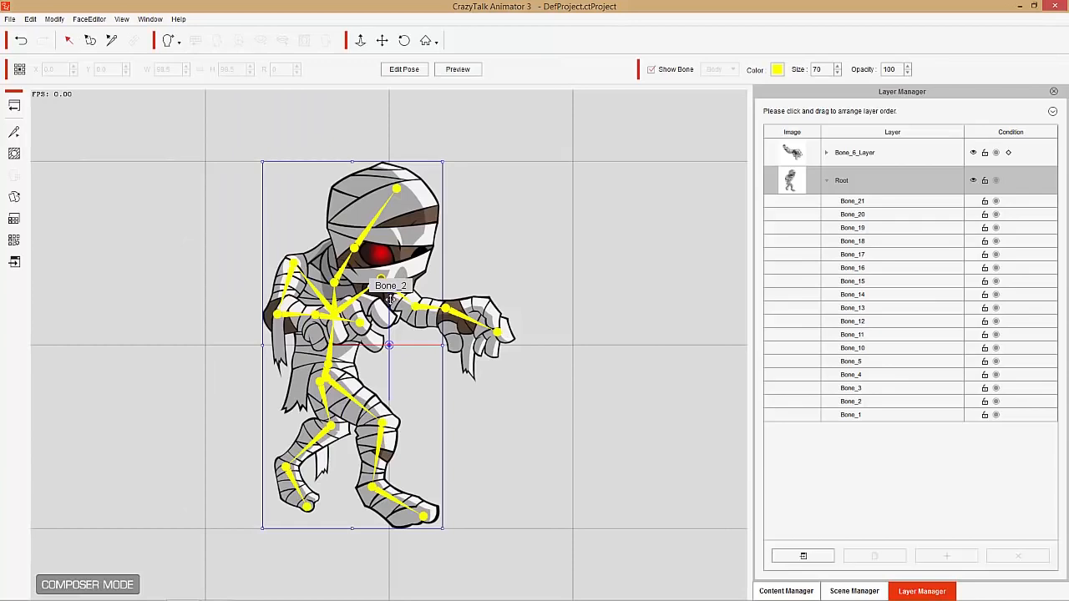
pyautogui.click(390, 298)
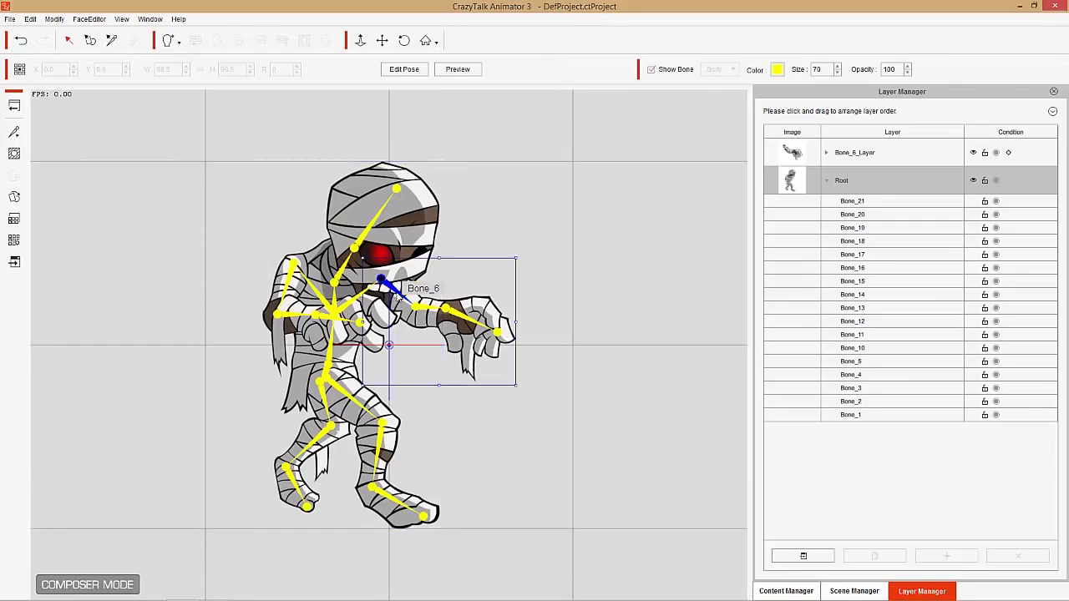
pyautogui.moveTo(395, 294); pyautogui.dragTo(422, 317)
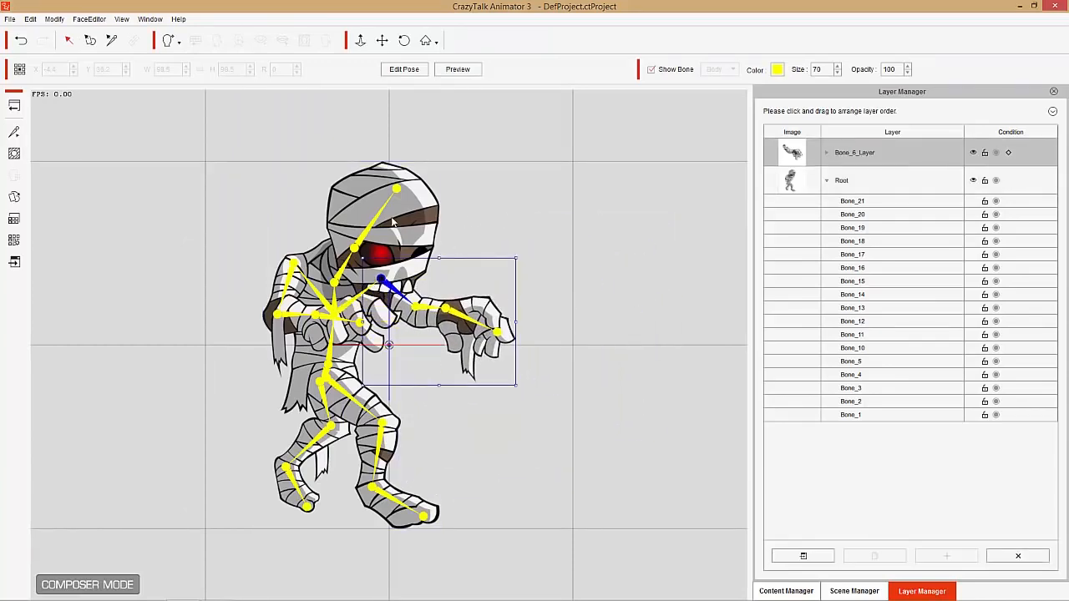
# - Add a new layer for the bent arm's upper bone (Bone_10) and open its mask for editing
pyautogui.click(301, 281)
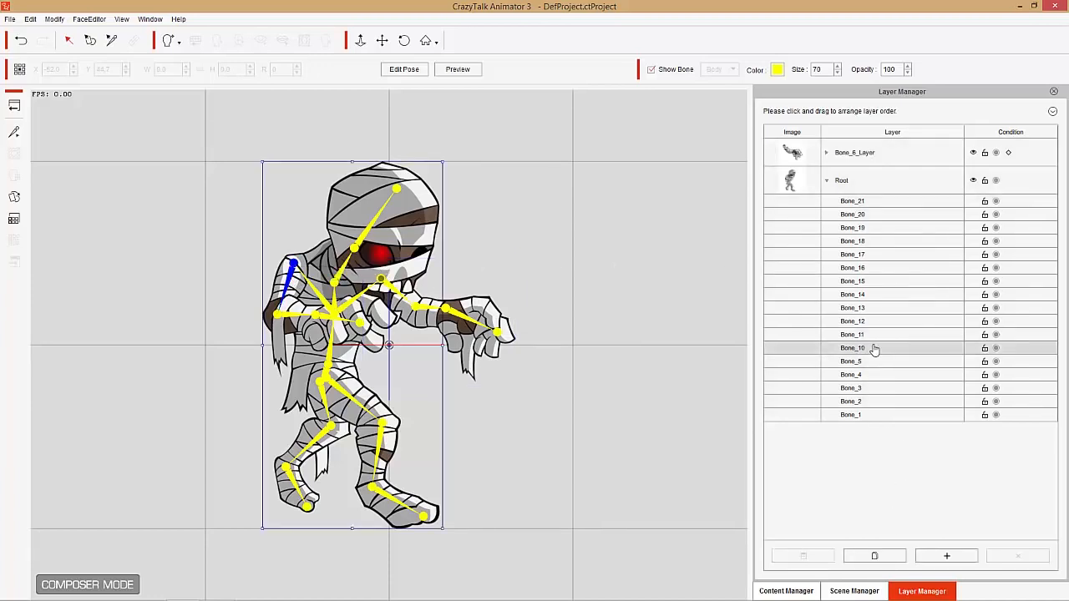
pyautogui.click(875, 555)
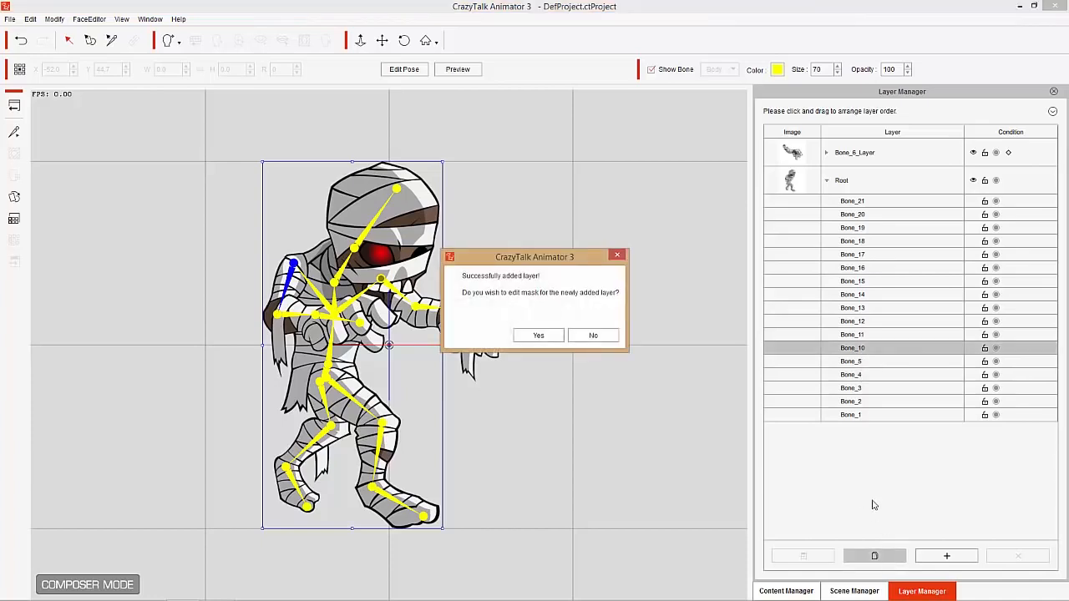
pyautogui.click(529, 334)
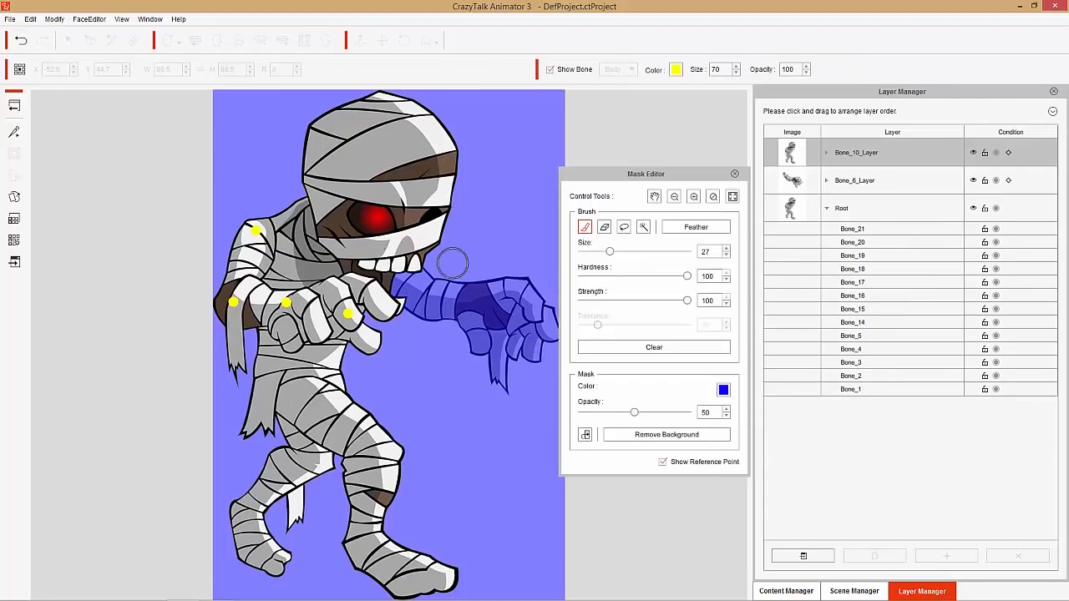
# - Mask out the chest beside the bent arm and the waist below its hand with a size 22 brush
pyautogui.scroll(5, 413, 287)
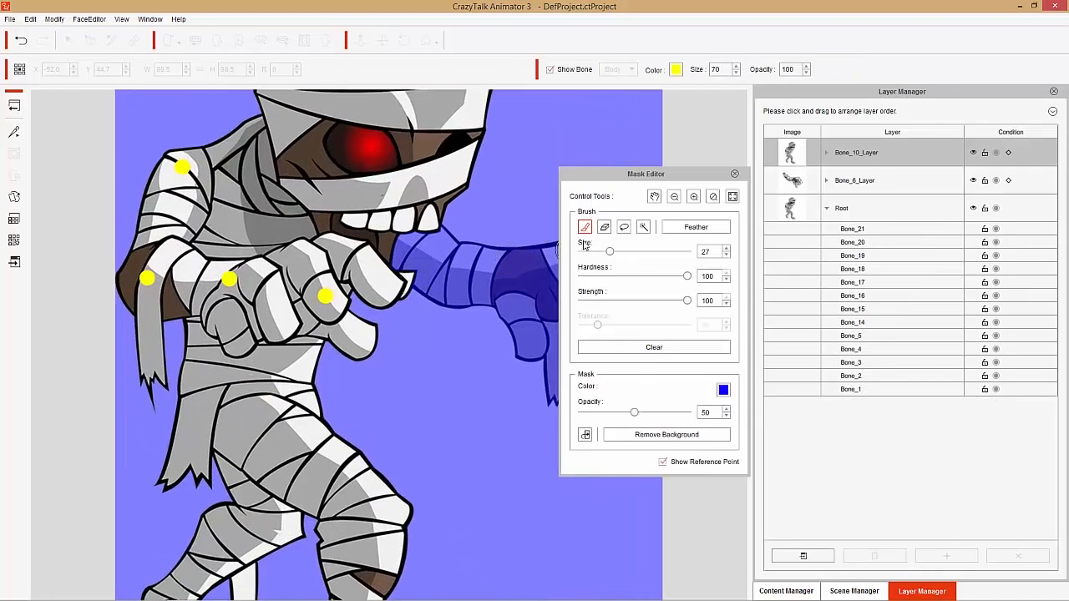
pyautogui.moveTo(610, 253); pyautogui.dragTo(604, 252)
pyautogui.moveTo(395, 252)
pyautogui.mouseDown()
pyautogui.moveTo(321, 220)
pyautogui.moveTo(257, 244)
pyautogui.moveTo(209, 244)
pyautogui.moveTo(225, 215)
pyautogui.moveTo(221, 222)
pyautogui.moveTo(219, 124)
pyautogui.moveTo(236, 162)
pyautogui.moveTo(222, 233)
pyautogui.moveTo(230, 151)
pyautogui.moveTo(237, 219)
pyautogui.mouseUp()
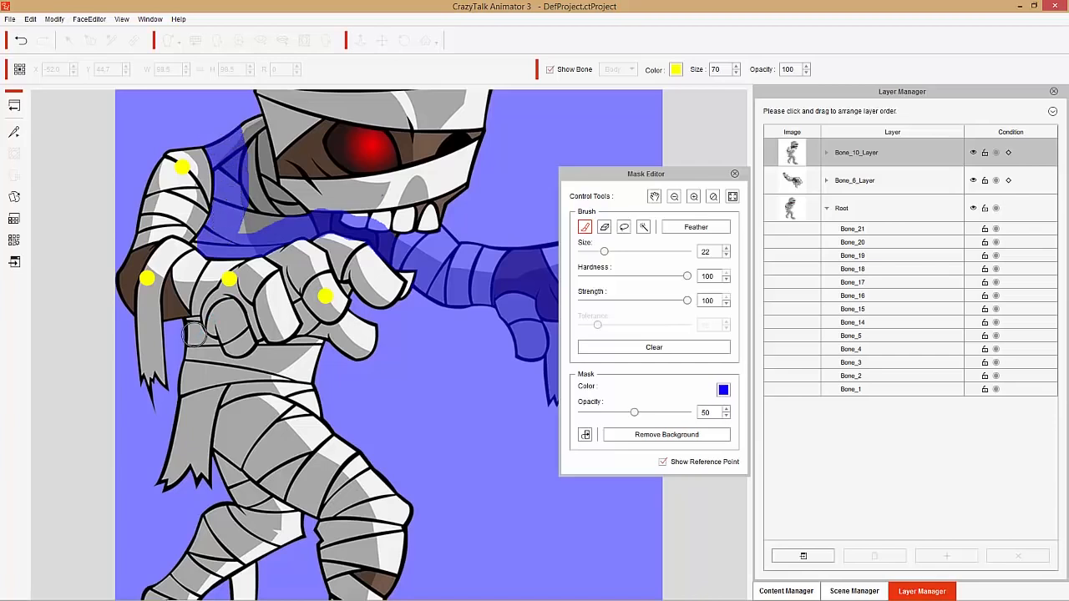
pyautogui.moveTo(185, 332)
pyautogui.mouseDown()
pyautogui.moveTo(237, 373)
pyautogui.moveTo(323, 353)
pyautogui.mouseUp()
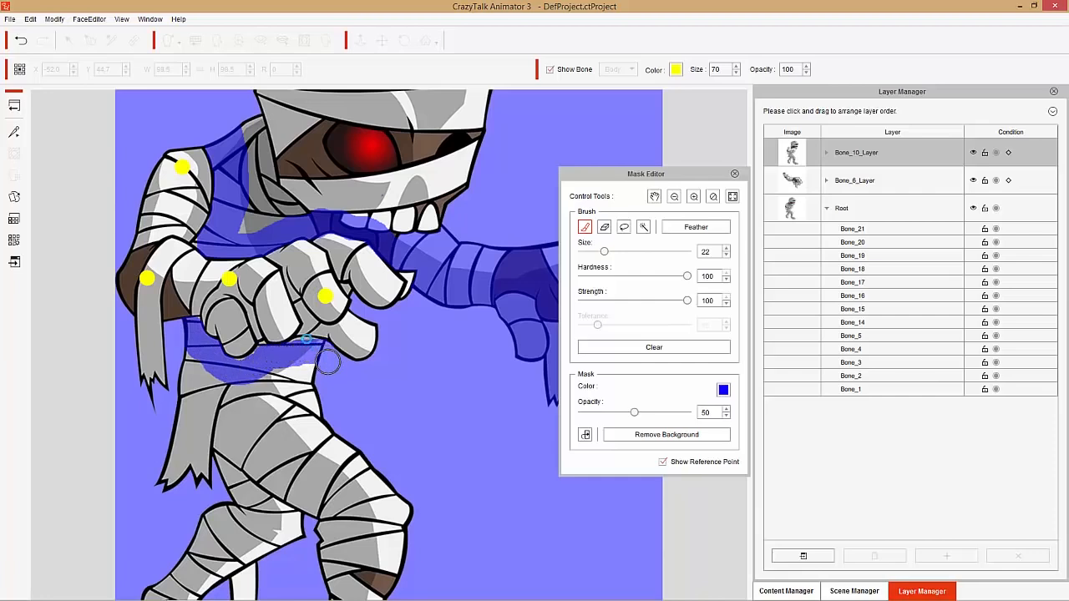
# - Mask out the narrow areas along the bent arm's fingers with a size 7 brush
pyautogui.scroll(1, 318, 324)
pyautogui.scroll(1, 318, 319)
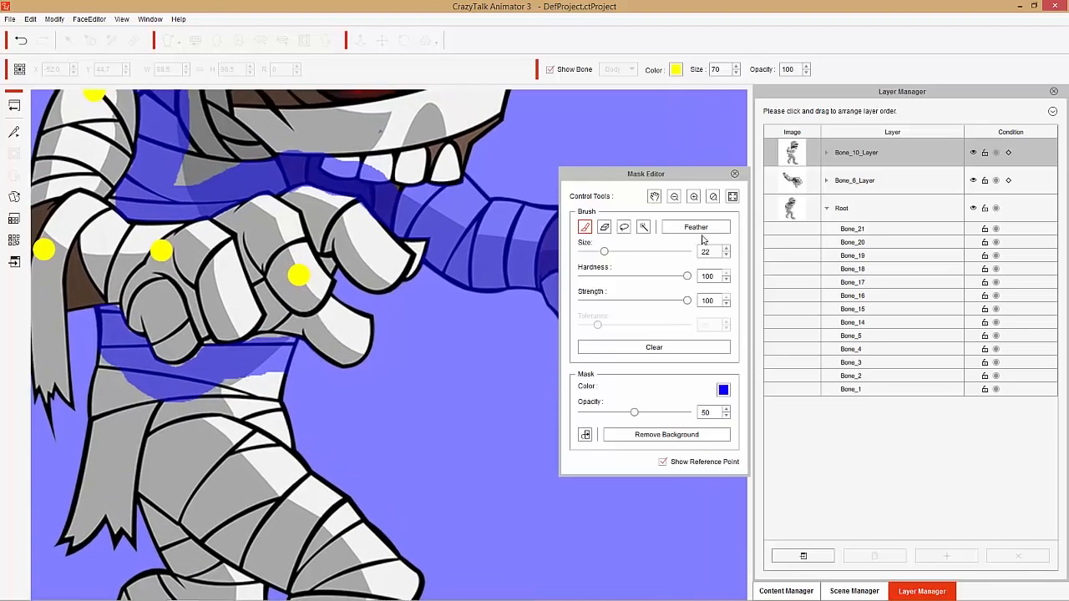
pyautogui.moveTo(602, 252); pyautogui.dragTo(592, 255)
# - Mask out the legs and head on the Bone_10 layer with a size 59 brush, and the leftover waist patch at size 19
pyautogui.scroll(-1, 316, 309)
pyautogui.scroll(-3, 320, 334)
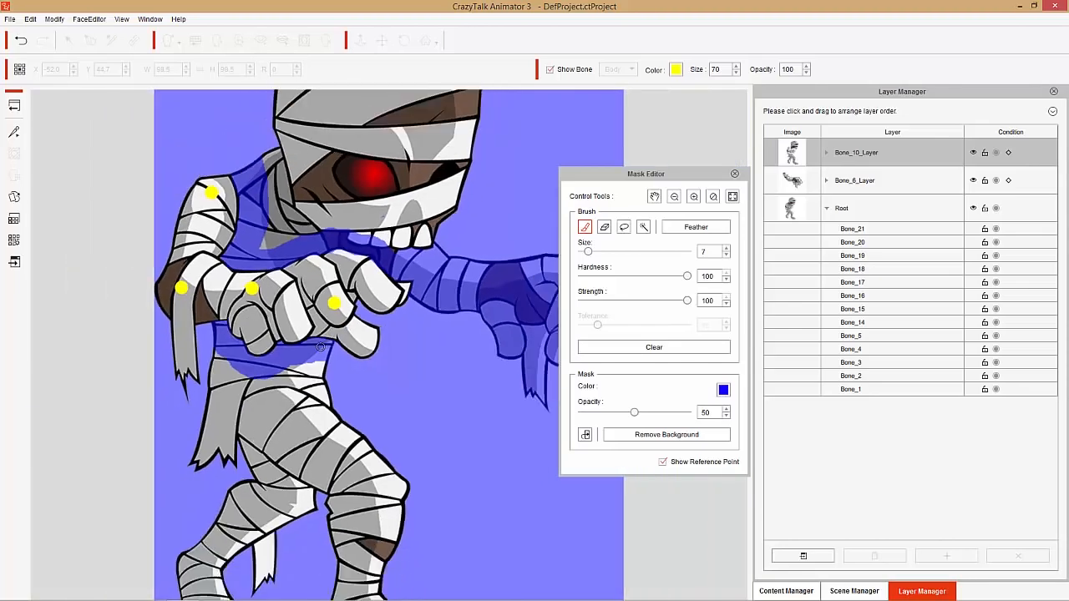
pyautogui.moveTo(588, 253); pyautogui.dragTo(643, 251)
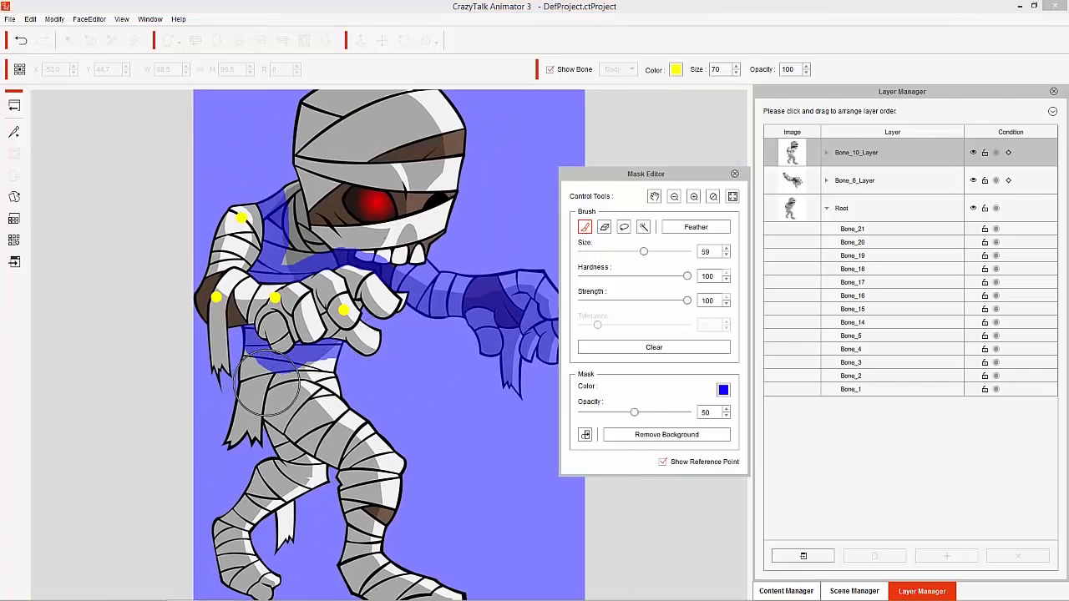
pyautogui.moveTo(276, 384)
pyautogui.mouseDown()
pyautogui.moveTo(249, 438)
pyautogui.moveTo(300, 408)
pyautogui.moveTo(270, 387)
pyautogui.moveTo(249, 440)
pyautogui.moveTo(364, 410)
pyautogui.moveTo(292, 467)
pyautogui.moveTo(360, 440)
pyautogui.moveTo(354, 452)
pyautogui.moveTo(415, 505)
pyautogui.moveTo(418, 569)
pyautogui.moveTo(364, 566)
pyautogui.moveTo(477, 592)
pyautogui.moveTo(336, 581)
pyautogui.moveTo(346, 524)
pyautogui.moveTo(312, 481)
pyautogui.moveTo(256, 527)
pyautogui.moveTo(267, 571)
pyautogui.moveTo(288, 536)
pyautogui.moveTo(266, 578)
pyautogui.moveTo(227, 557)
pyautogui.moveTo(240, 519)
pyautogui.mouseUp()
pyautogui.moveTo(360, 204)
pyautogui.mouseDown()
pyautogui.moveTo(322, 184)
pyautogui.moveTo(331, 146)
pyautogui.moveTo(322, 92)
pyautogui.moveTo(477, 100)
pyautogui.moveTo(399, 94)
pyautogui.moveTo(538, 166)
pyautogui.moveTo(376, 144)
pyautogui.moveTo(460, 213)
pyautogui.moveTo(419, 239)
pyautogui.moveTo(391, 235)
pyautogui.moveTo(373, 210)
pyautogui.moveTo(340, 230)
pyautogui.moveTo(322, 214)
pyautogui.moveTo(300, 238)
pyautogui.moveTo(306, 142)
pyautogui.mouseUp()
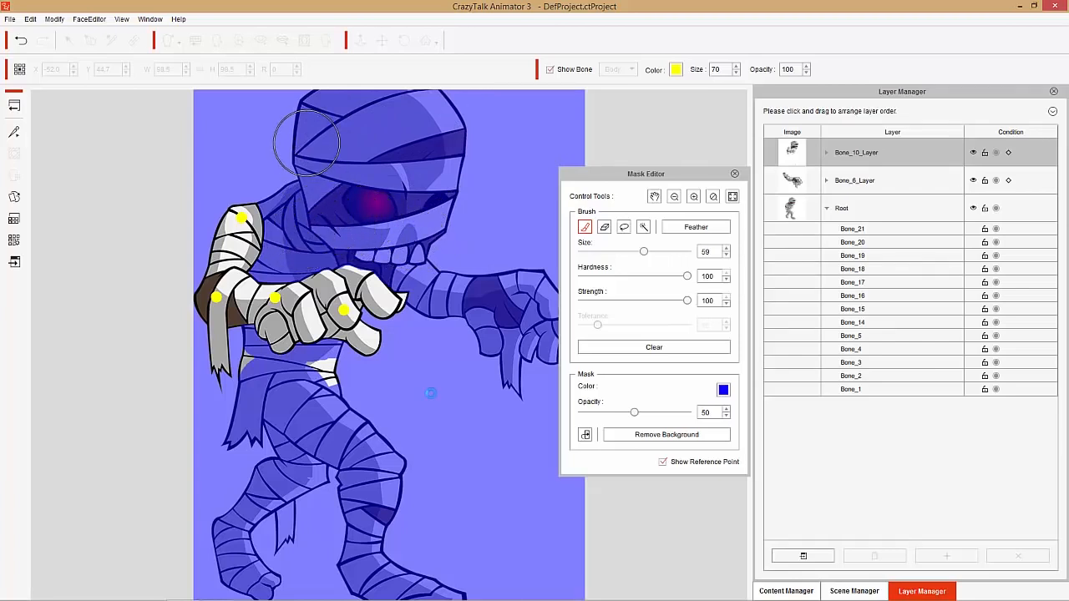
pyautogui.moveTo(338, 392); pyautogui.dragTo(327, 386)
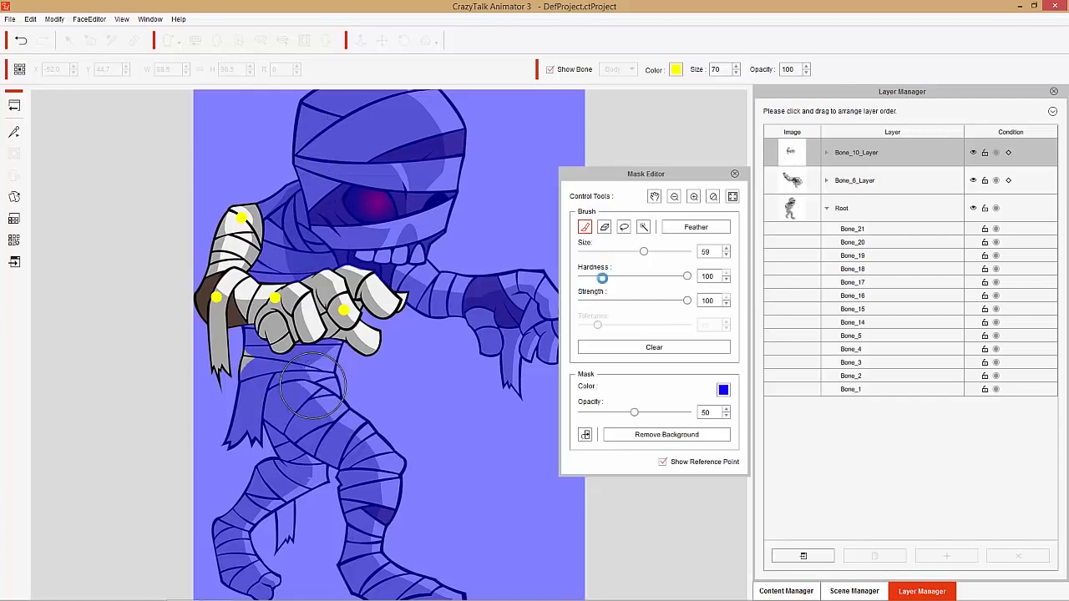
pyautogui.moveTo(641, 255); pyautogui.dragTo(602, 263)
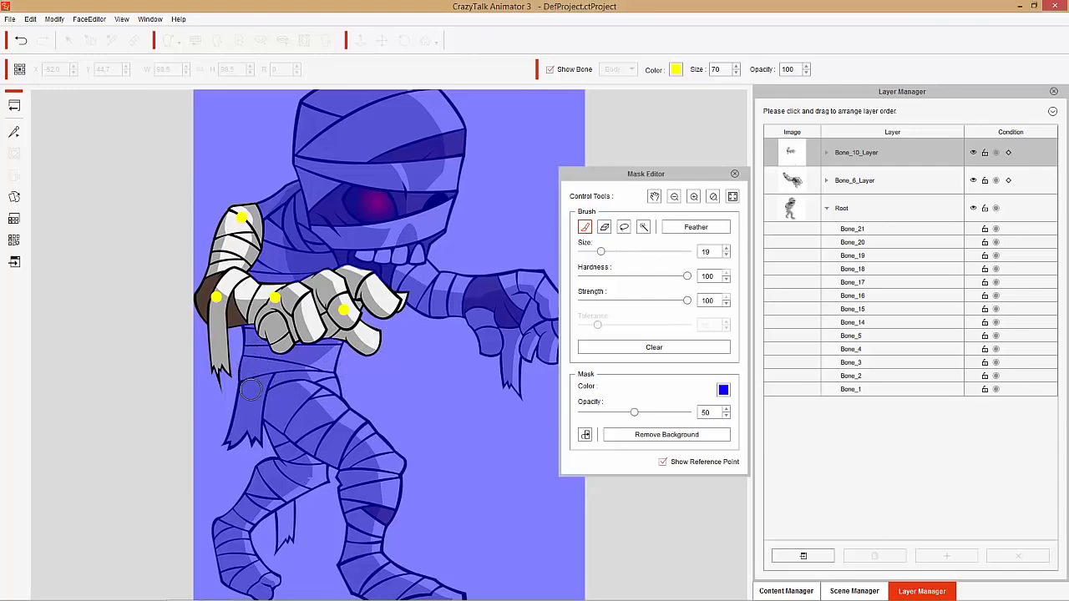
pyautogui.scroll(5, 464, 349)
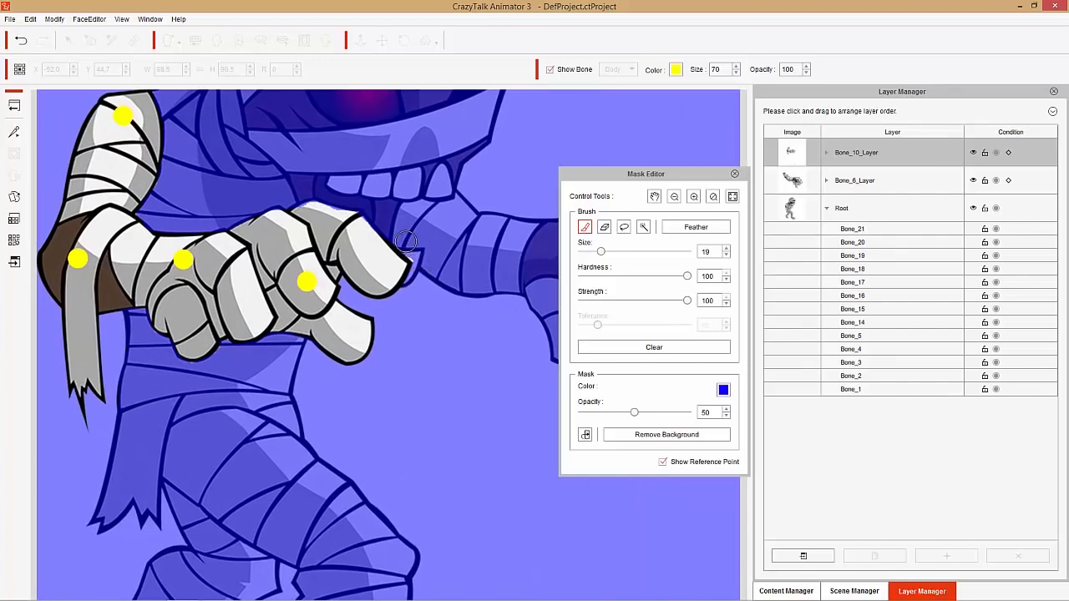
# - Remove the bent arm from the Root layer using Remove Background, and test the arm's movement
pyautogui.click(604, 227)
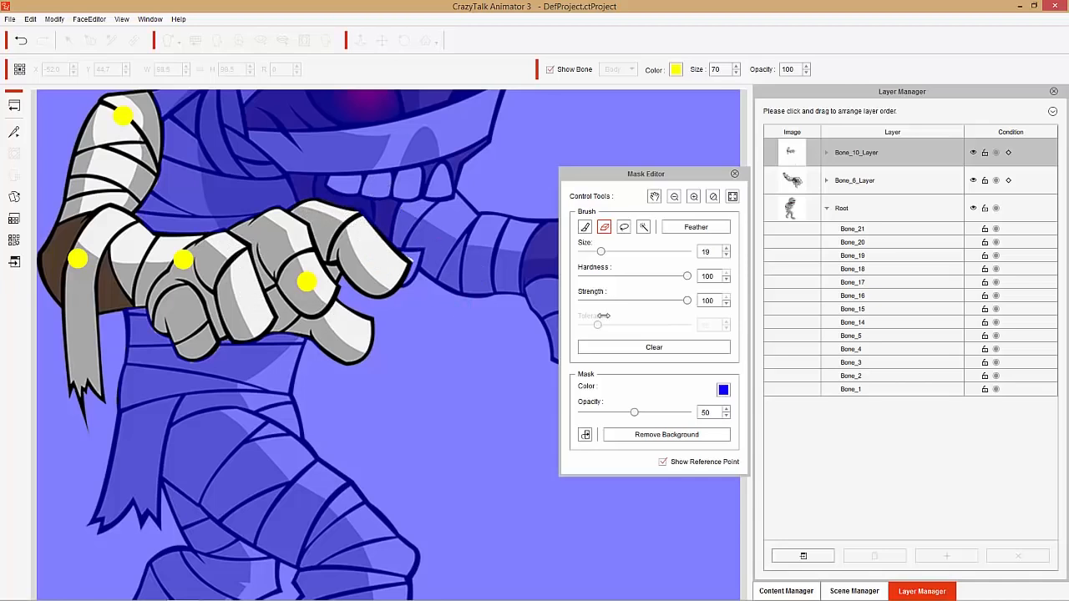
pyautogui.click(666, 438)
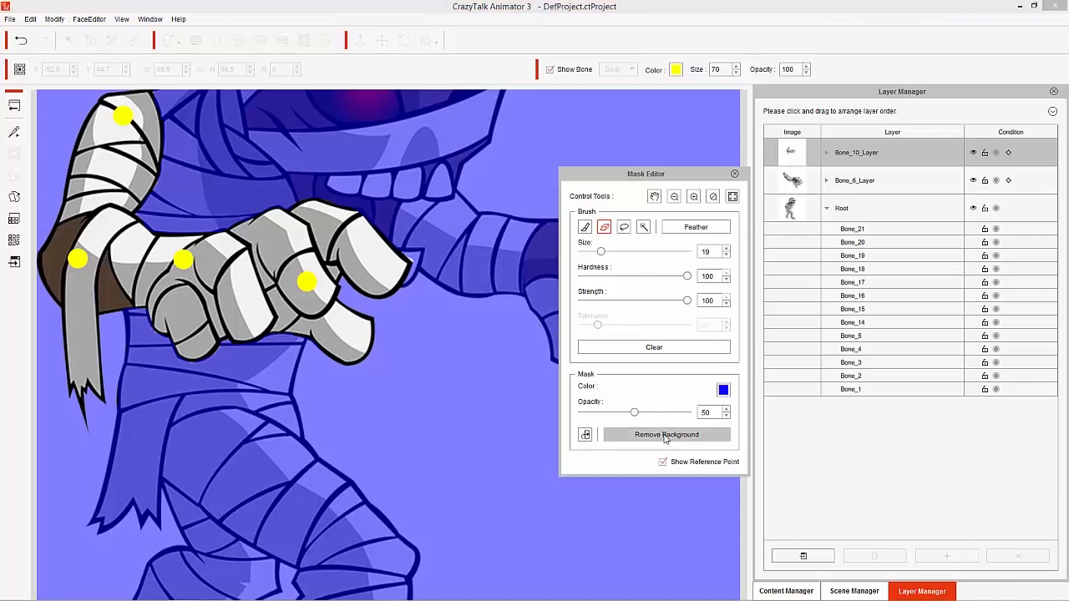
pyautogui.click(593, 334)
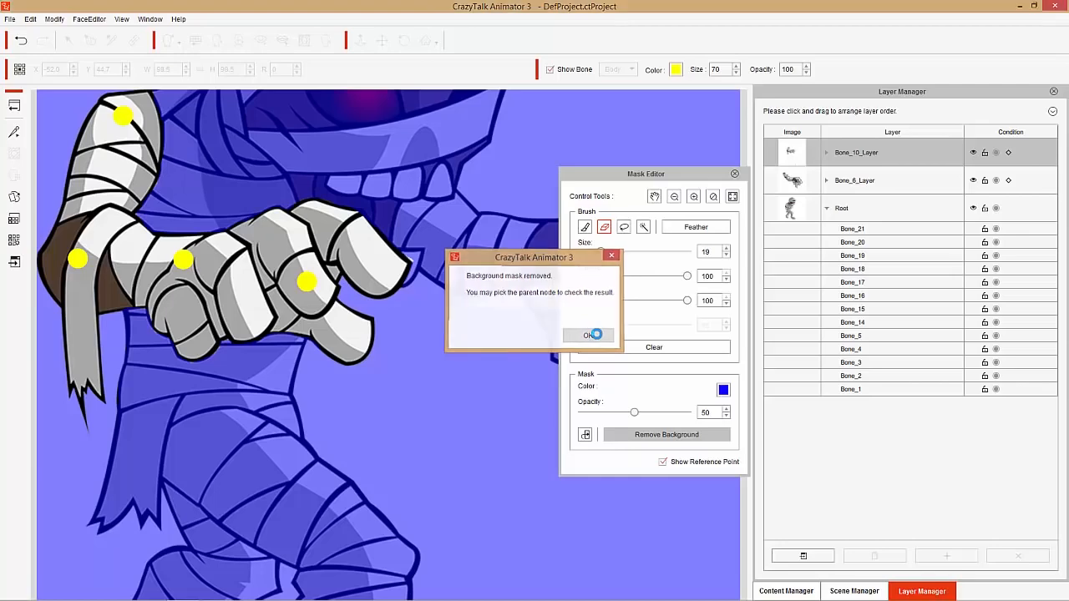
pyautogui.click(735, 174)
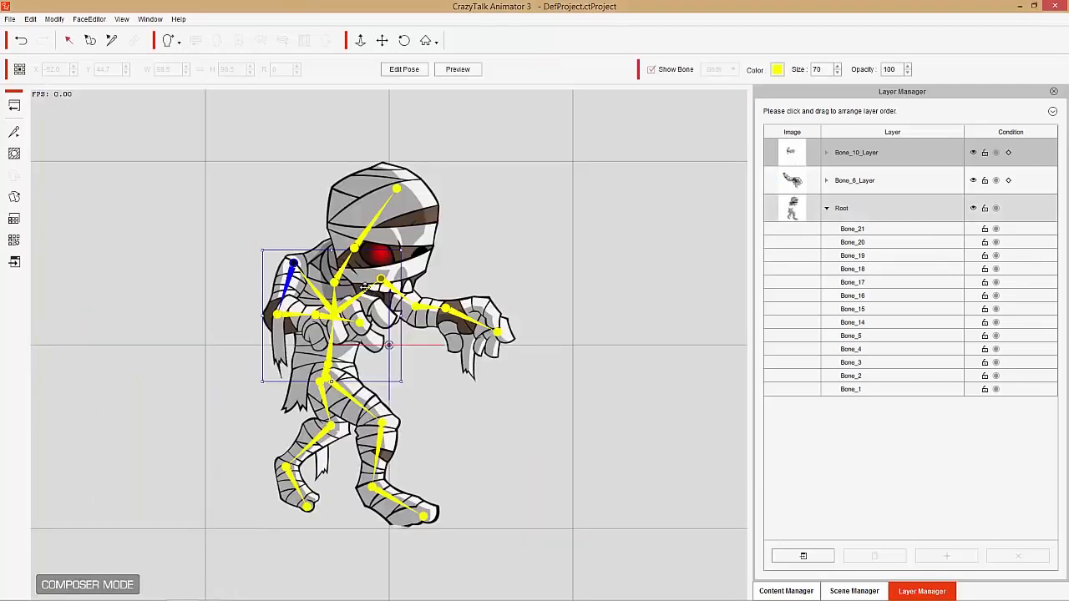
pyautogui.moveTo(287, 279)
pyautogui.mouseDown()
pyautogui.moveTo(282, 299)
pyautogui.moveTo(270, 269)
pyautogui.moveTo(246, 307)
pyautogui.moveTo(210, 268)
pyautogui.moveTo(226, 299)
pyautogui.moveTo(203, 295)
pyautogui.moveTo(262, 231)
pyautogui.moveTo(284, 255)
pyautogui.moveTo(205, 302)
pyautogui.moveTo(259, 306)
pyautogui.moveTo(280, 291)
pyautogui.moveTo(276, 305)
pyautogui.moveTo(288, 301)
pyautogui.moveTo(276, 298)
pyautogui.mouseUp()
# - Restore the torso area behind the bent arm's hand in the Root mask with a size 32 eraser
pyautogui.click(800, 214)
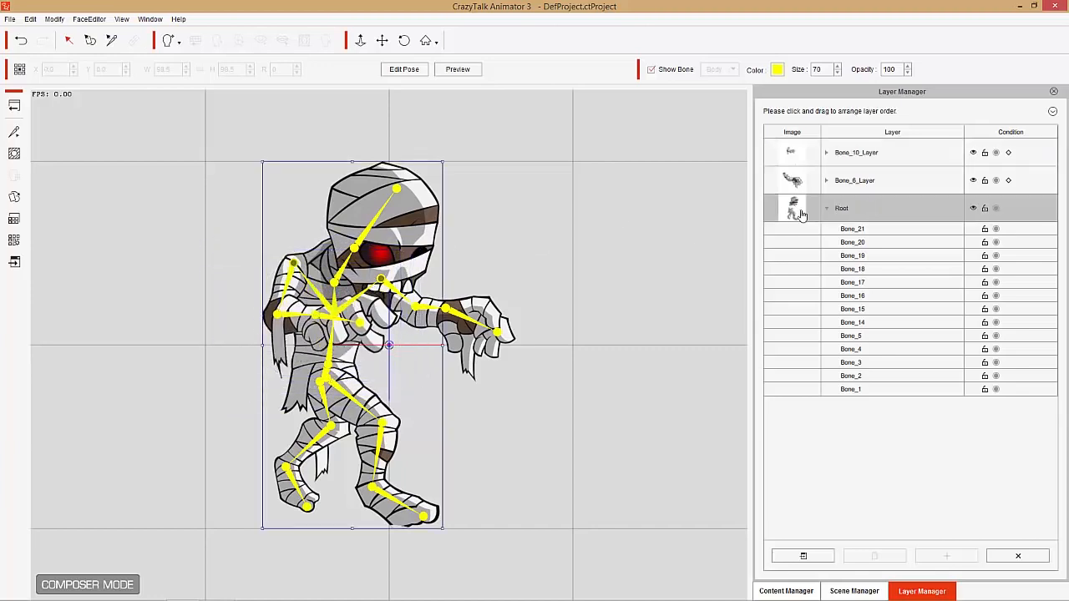
pyautogui.click(15, 154)
pyautogui.scroll(3, 278, 367)
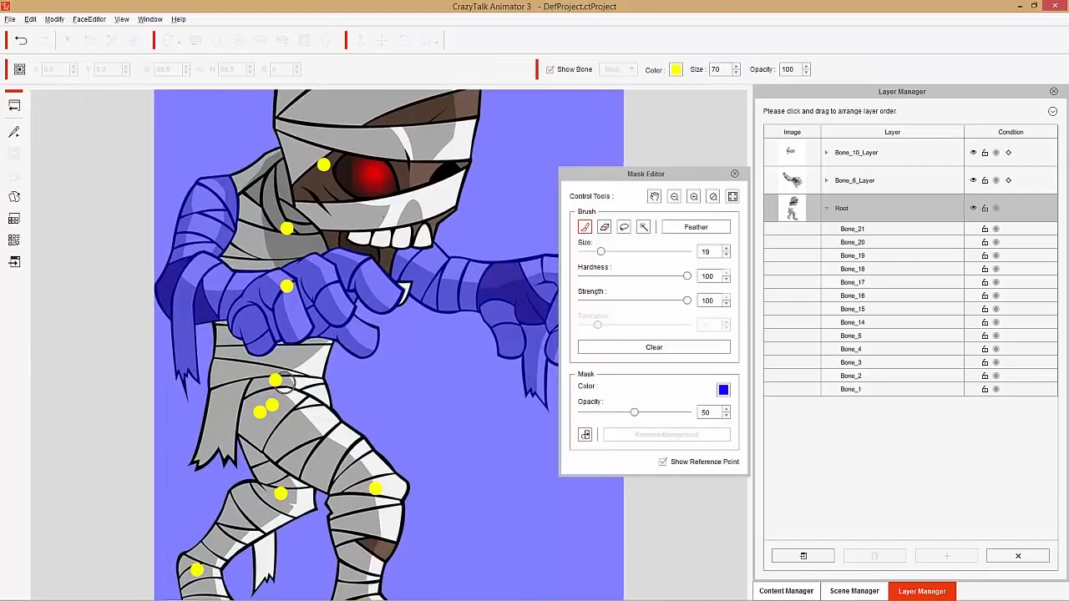
pyautogui.click(584, 229)
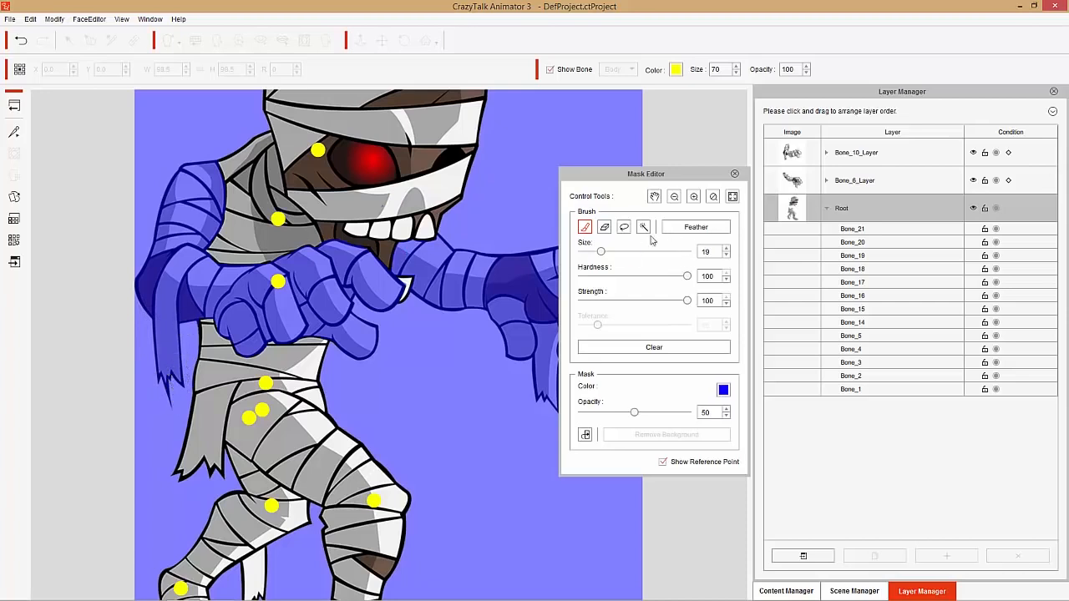
pyautogui.click(605, 229)
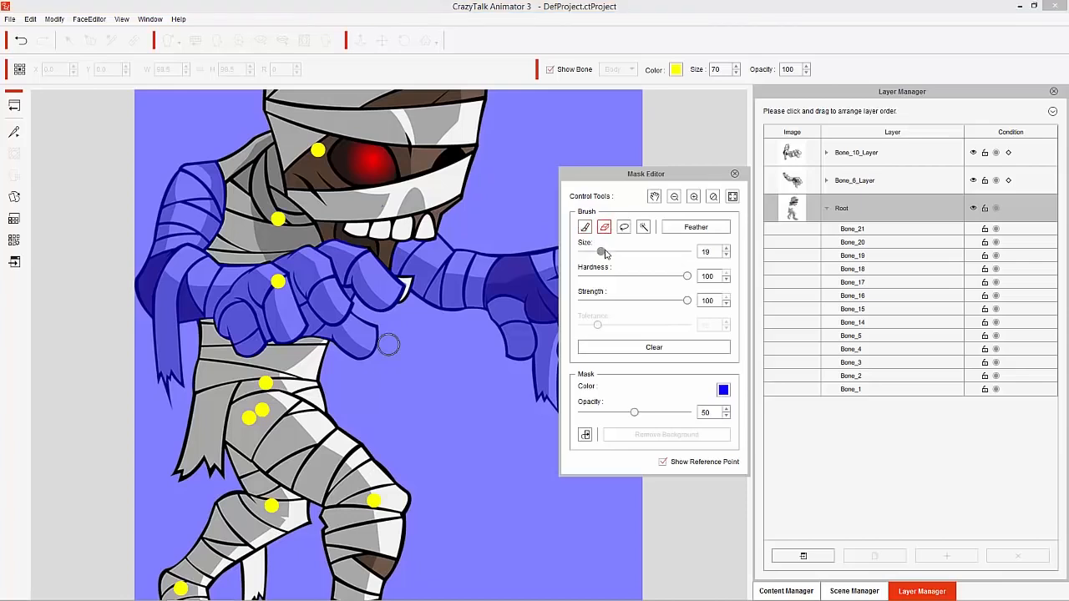
pyautogui.moveTo(603, 251); pyautogui.dragTo(615, 251)
pyautogui.moveTo(221, 337)
pyautogui.mouseDown()
pyautogui.moveTo(215, 250)
pyautogui.moveTo(242, 174)
pyautogui.moveTo(224, 180)
pyautogui.moveTo(205, 231)
pyautogui.moveTo(224, 336)
pyautogui.moveTo(308, 351)
pyautogui.moveTo(280, 355)
pyautogui.moveTo(308, 338)
pyautogui.moveTo(361, 234)
pyautogui.moveTo(329, 257)
pyautogui.moveTo(281, 343)
pyautogui.mouseUp()
pyautogui.moveTo(315, 263)
pyautogui.mouseDown()
pyautogui.moveTo(229, 285)
pyautogui.moveTo(271, 294)
pyautogui.moveTo(247, 319)
pyautogui.moveTo(256, 343)
pyautogui.moveTo(324, 264)
pyautogui.mouseUp()
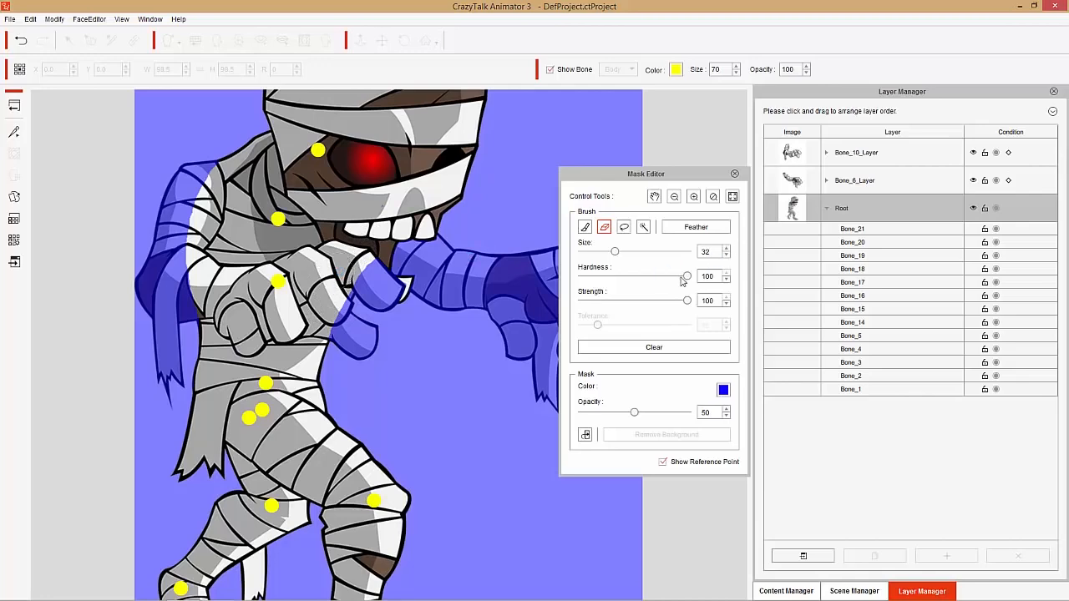
# - Leave the Root mask and test the bent arm again by moving Bone_10
pyautogui.click(735, 174)
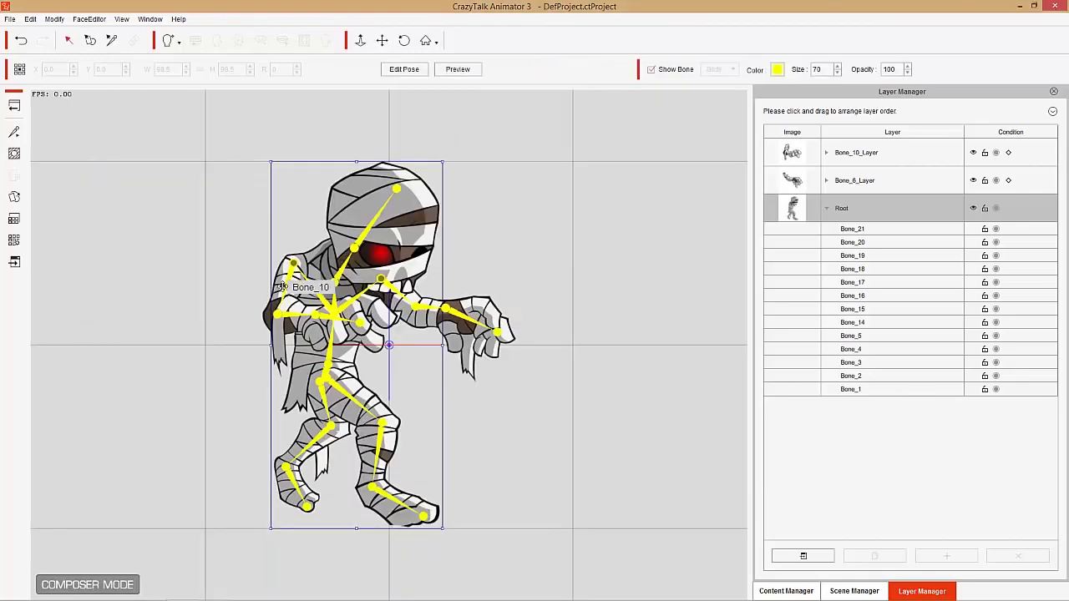
pyautogui.click(293, 281)
pyautogui.moveTo(252, 255); pyautogui.dragTo(291, 275)
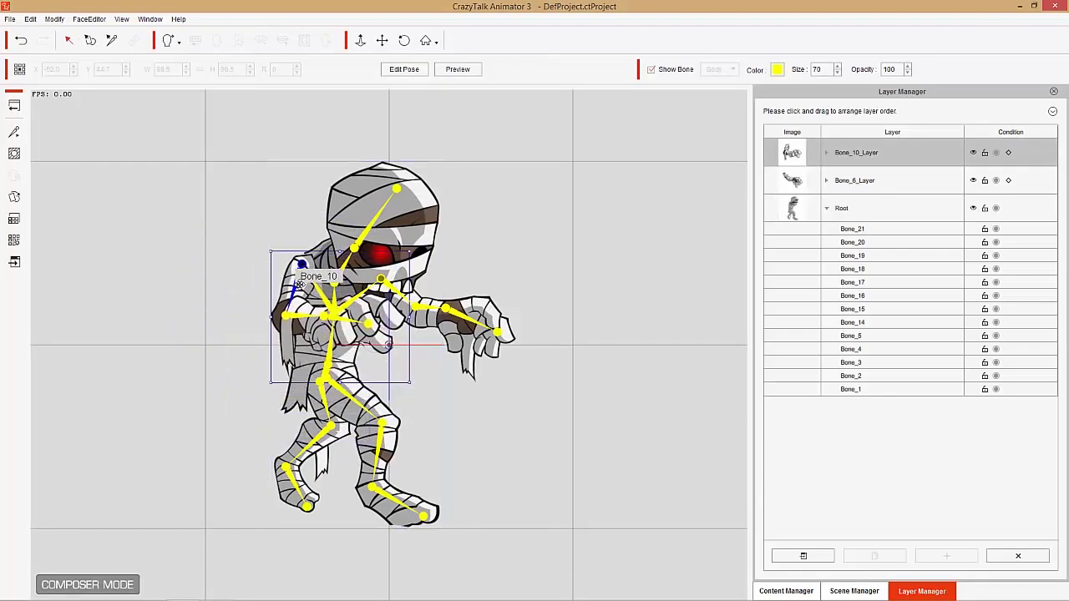
pyautogui.moveTo(398, 404); pyautogui.dragTo(411, 346)
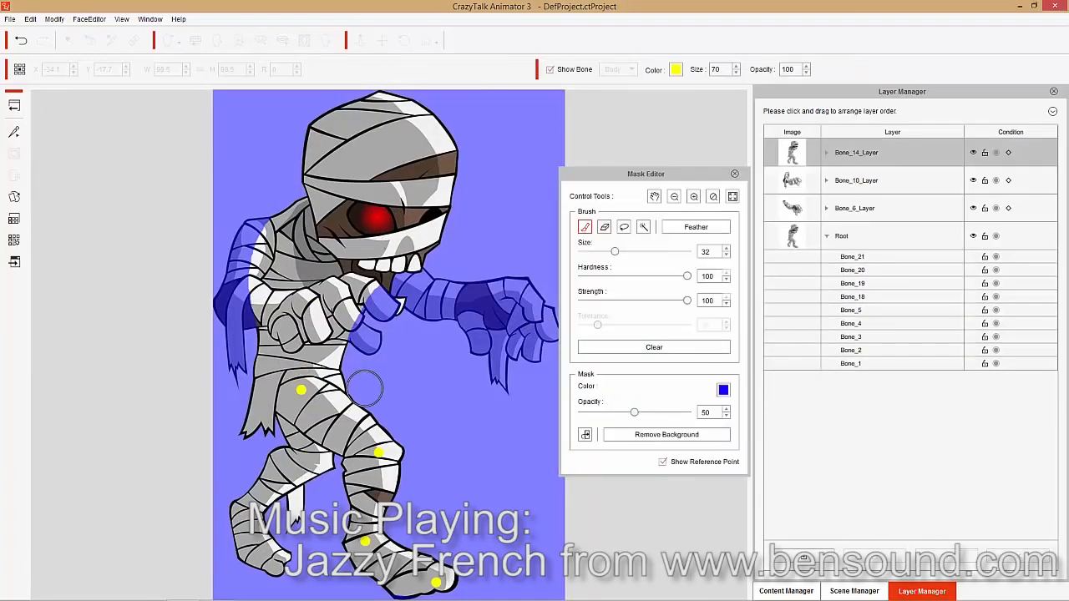
# - Mask out everything except the front leg on the Bone_14 layer at brush size 32, and apply Remove Background
pyautogui.moveTo(362, 387)
pyautogui.mouseDown()
pyautogui.moveTo(316, 357)
pyautogui.moveTo(282, 451)
pyautogui.moveTo(318, 468)
pyautogui.moveTo(265, 426)
pyautogui.moveTo(310, 343)
pyautogui.moveTo(281, 351)
pyautogui.moveTo(234, 522)
pyautogui.moveTo(279, 326)
pyautogui.moveTo(239, 274)
pyautogui.moveTo(456, 182)
pyautogui.mouseUp()
pyautogui.scroll(5, 274, 565)
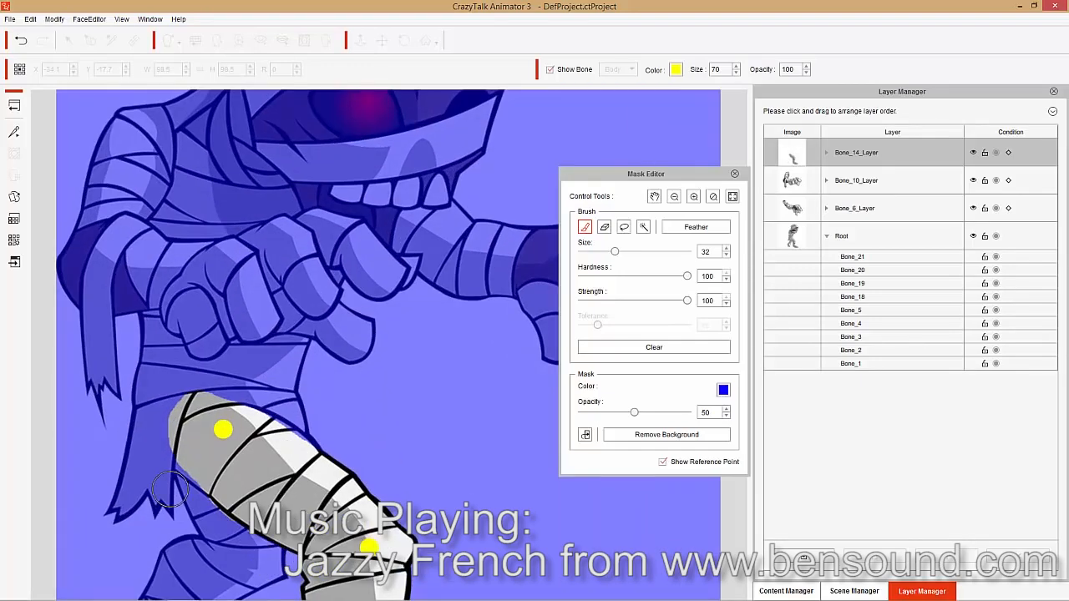
pyautogui.click(604, 227)
pyautogui.moveTo(291, 442)
pyautogui.mouseDown()
pyautogui.moveTo(208, 400)
pyautogui.moveTo(229, 381)
pyautogui.moveTo(239, 452)
pyautogui.moveTo(277, 427)
pyautogui.moveTo(251, 429)
pyautogui.moveTo(309, 416)
pyautogui.moveTo(243, 464)
pyautogui.mouseUp()
pyautogui.click(661, 433)
# - Refine the Root mask around the front leg with the brush and restore the hip area over its thigh with the eraser
pyautogui.click(735, 174)
pyautogui.click(877, 236)
pyautogui.click(14, 154)
pyautogui.scroll(4, 488, 361)
pyautogui.click(604, 228)
pyautogui.click(585, 228)
pyautogui.moveTo(341, 422)
pyautogui.mouseDown()
pyautogui.moveTo(300, 478)
pyautogui.moveTo(223, 491)
pyautogui.mouseUp()
pyautogui.click(604, 227)
pyautogui.moveTo(264, 528)
pyautogui.mouseDown()
pyautogui.moveTo(248, 500)
pyautogui.moveTo(223, 514)
pyautogui.mouseUp()
# - Test the front leg by moving Bone_14, and undo the move
pyautogui.click(14, 106)
pyautogui.click(376, 366)
pyautogui.click(14, 132)
pyautogui.click(352, 401)
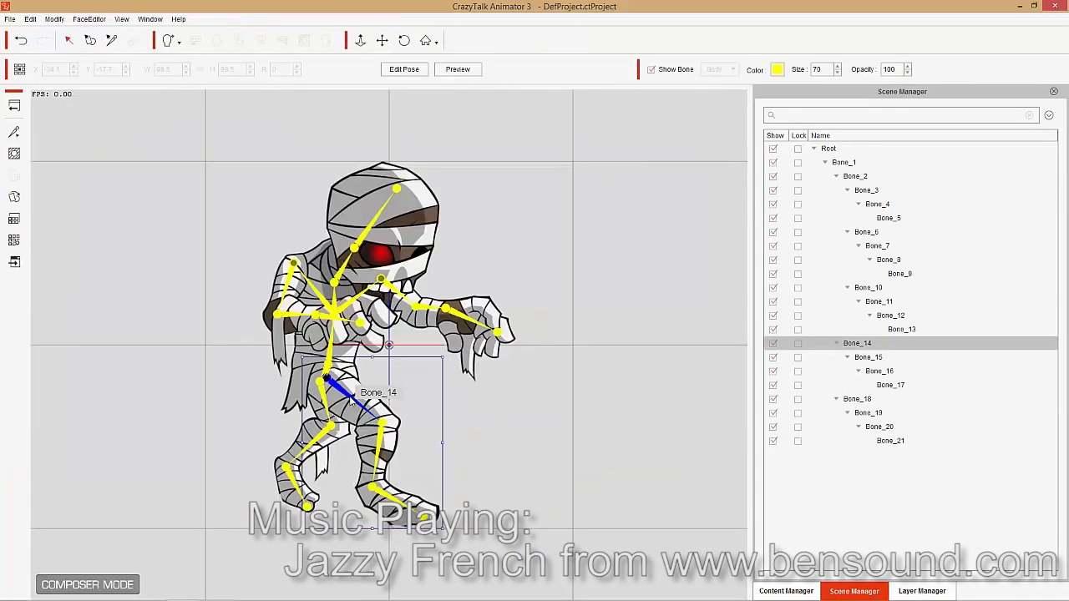
pyautogui.moveTo(352, 401); pyautogui.dragTo(375, 382)
pyautogui.hotkey('ctrl', 'z')
# - Reopen the Root layer's mask to check the area around the front leg, and close it
pyautogui.click(923, 592)
pyautogui.click(877, 396)
pyautogui.click(15, 154)
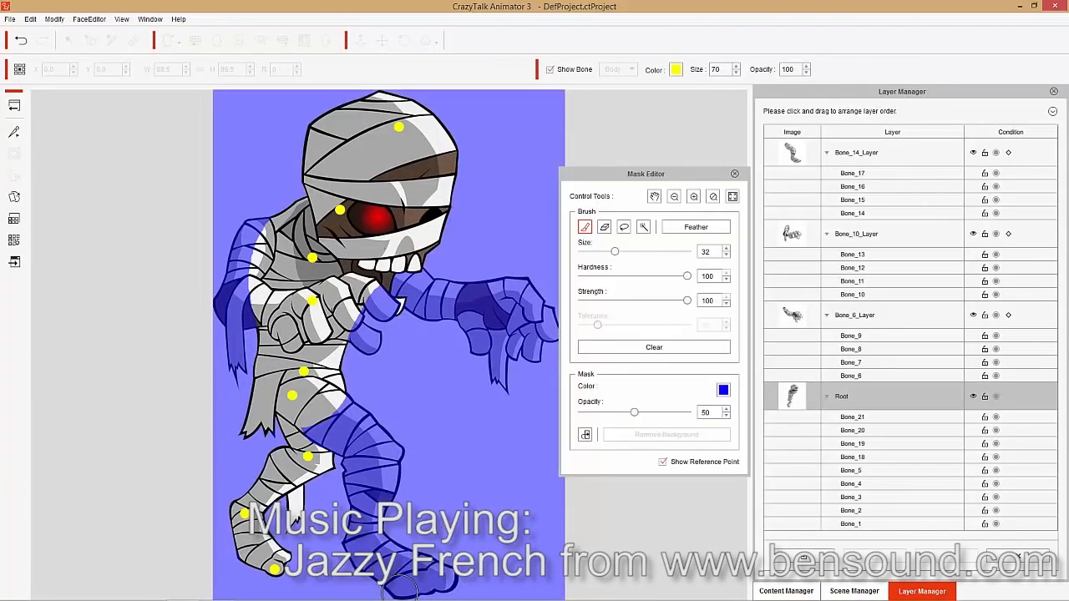
pyautogui.click(736, 174)
# - Add a layer for the back leg's upper bone (Bone_18) and mask out everything except that leg with a size 32 brush
pyautogui.click(325, 387)
pyautogui.click(804, 557)
pyautogui.click(539, 336)
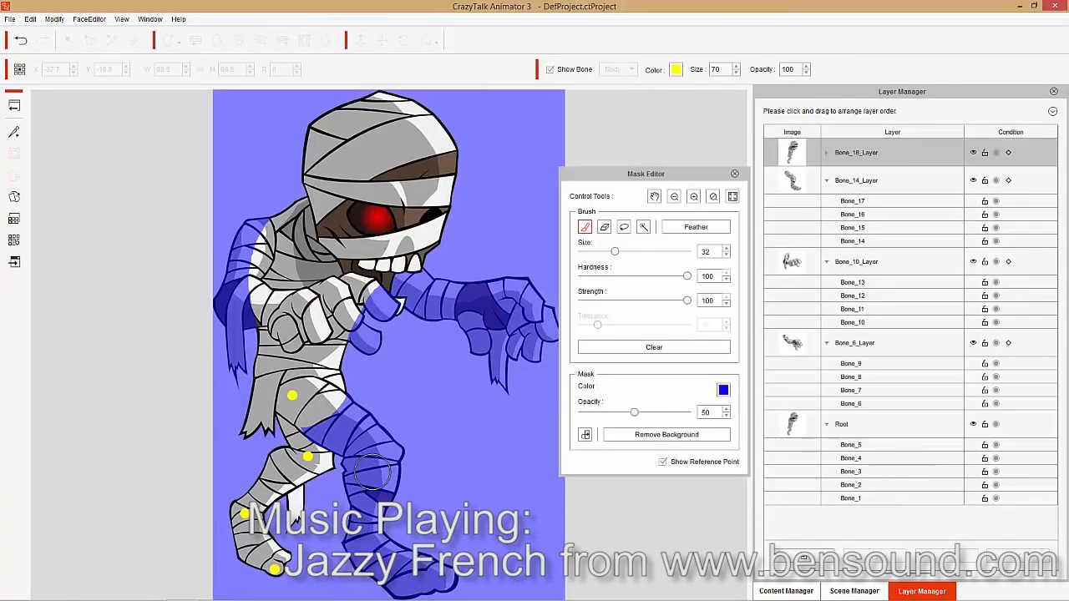
pyautogui.moveTo(351, 442)
pyautogui.mouseDown()
pyautogui.moveTo(292, 345)
pyautogui.moveTo(260, 434)
pyautogui.moveTo(252, 380)
pyautogui.moveTo(304, 326)
pyautogui.moveTo(238, 294)
pyautogui.moveTo(485, 234)
pyautogui.moveTo(320, 167)
pyautogui.moveTo(475, 119)
pyautogui.mouseUp()
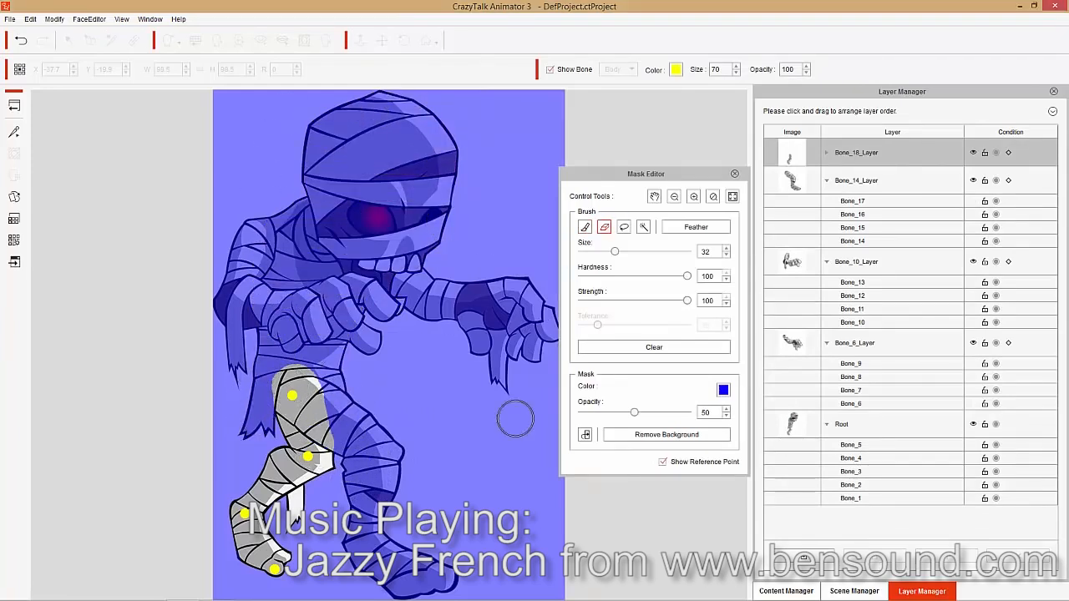
# - Remove the back leg from the Root layer using Remove Background, and clean up its leftovers in the Root mask at brush size 32
pyautogui.click(649, 436)
pyautogui.click(841, 423)
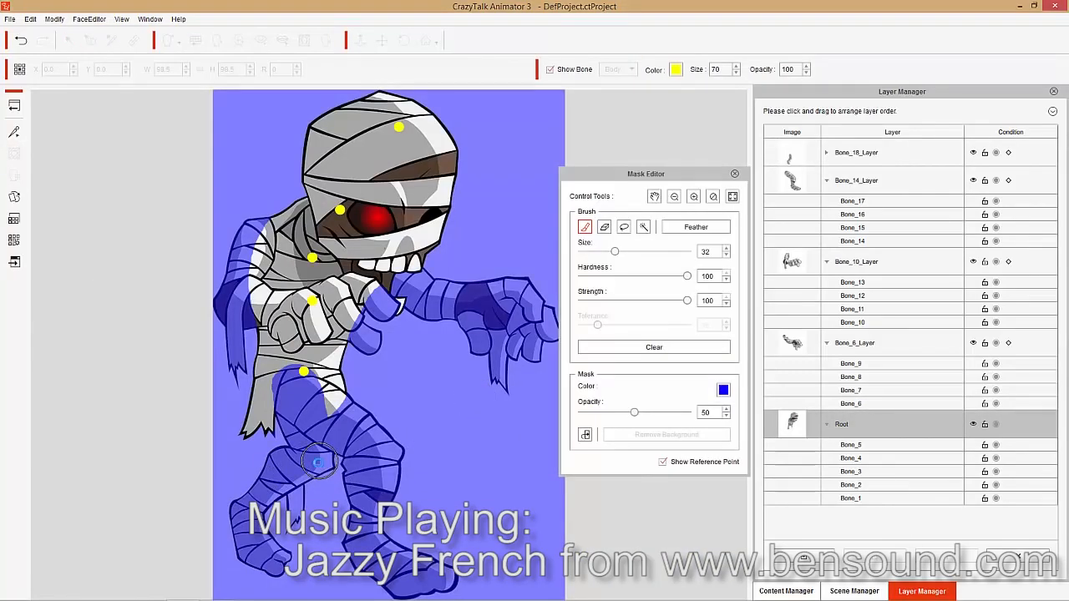
pyautogui.scroll(2, 300, 468)
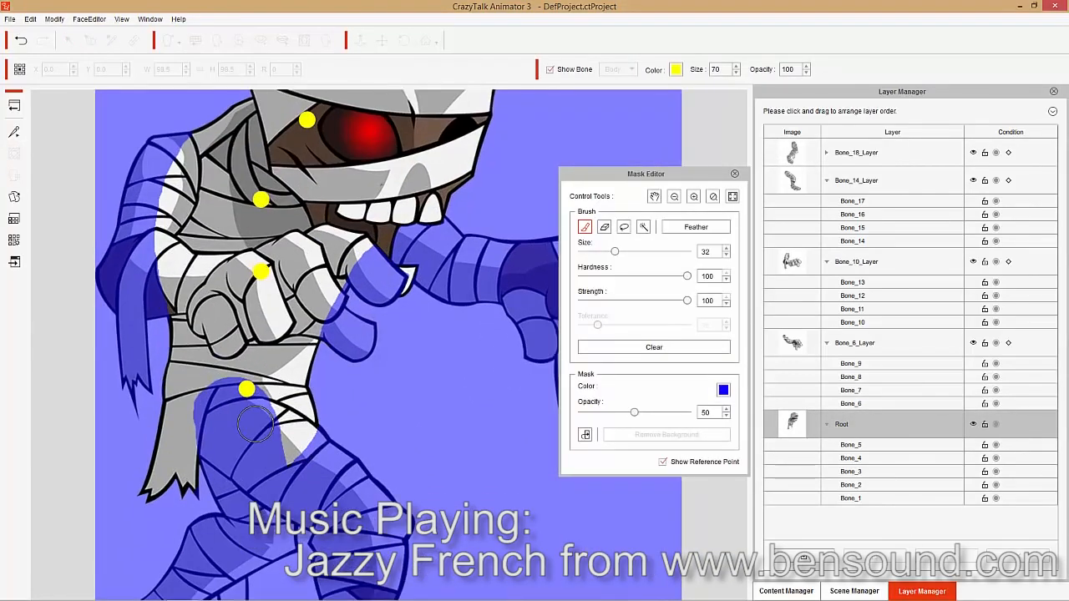
pyautogui.click(735, 174)
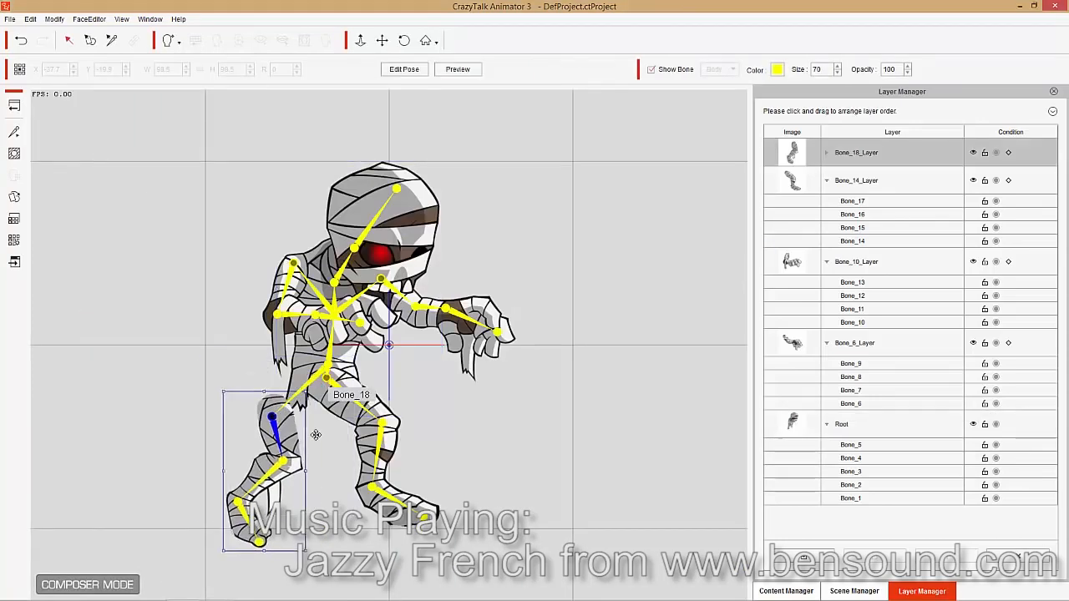
# - Test the movement of both legs and both arms through their upper bones, returning each limb to its place
pyautogui.moveTo(315, 434); pyautogui.dragTo(321, 382)
pyautogui.moveTo(327, 378); pyautogui.dragTo(326, 378)
pyautogui.moveTo(381, 279); pyautogui.dragTo(381, 279)
pyautogui.moveTo(293, 263); pyautogui.dragTo(293, 264)
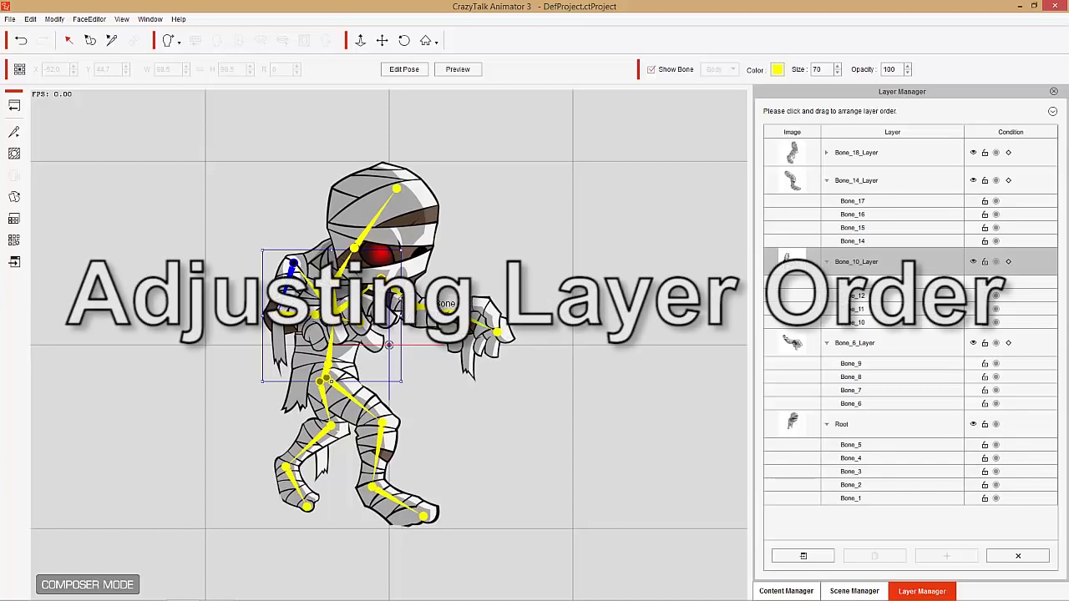
pyautogui.click(396, 294)
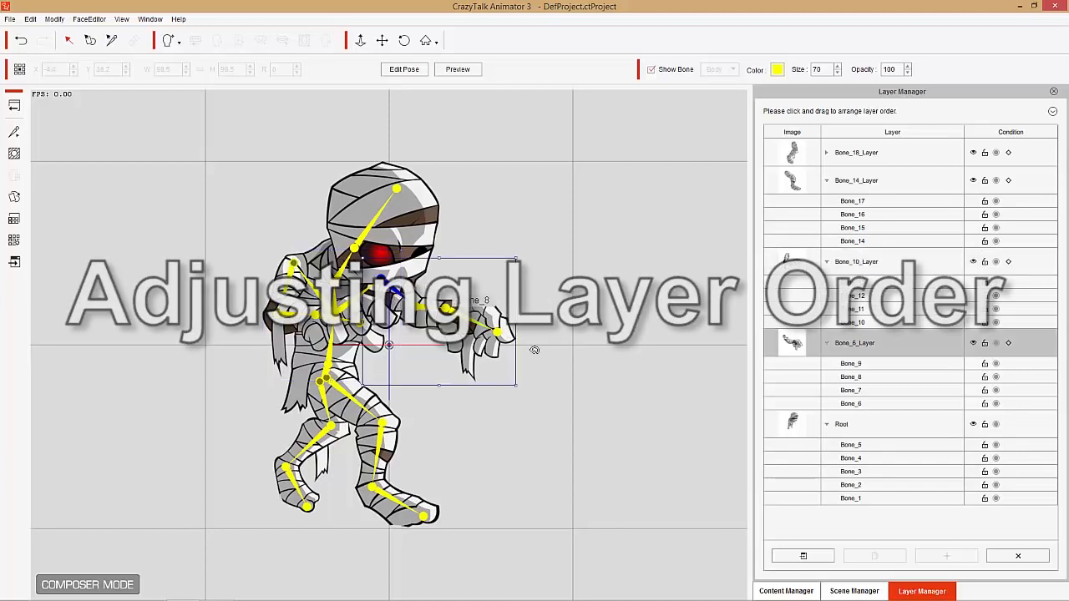
pyautogui.moveTo(518, 386); pyautogui.dragTo(441, 342)
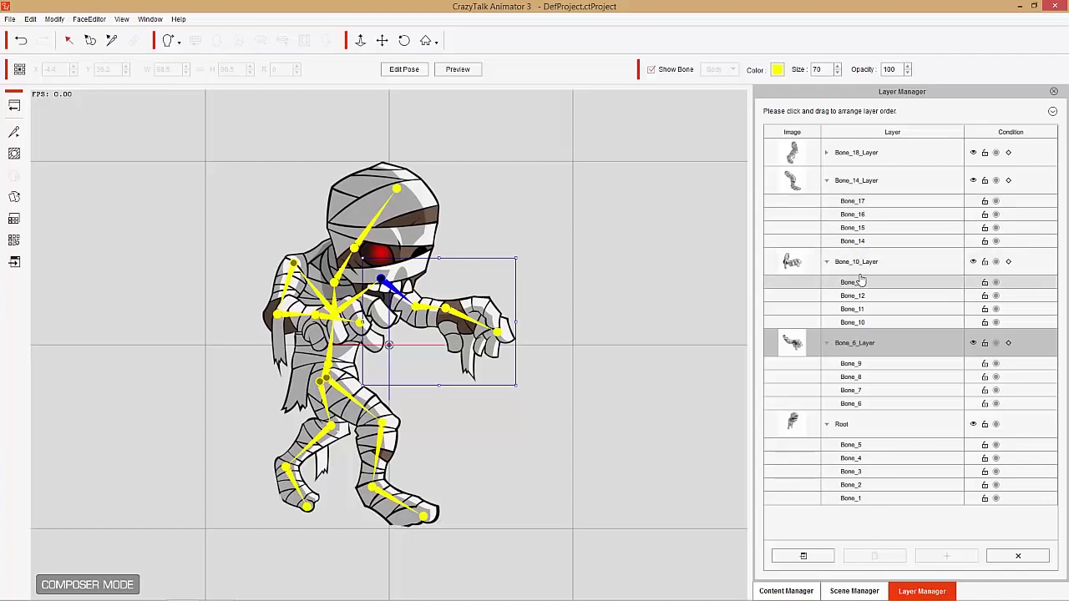
# - Collapse the bone lists of all expanded layers and move Bone_6_Layer below Root in the layer order
pyautogui.click(826, 262)
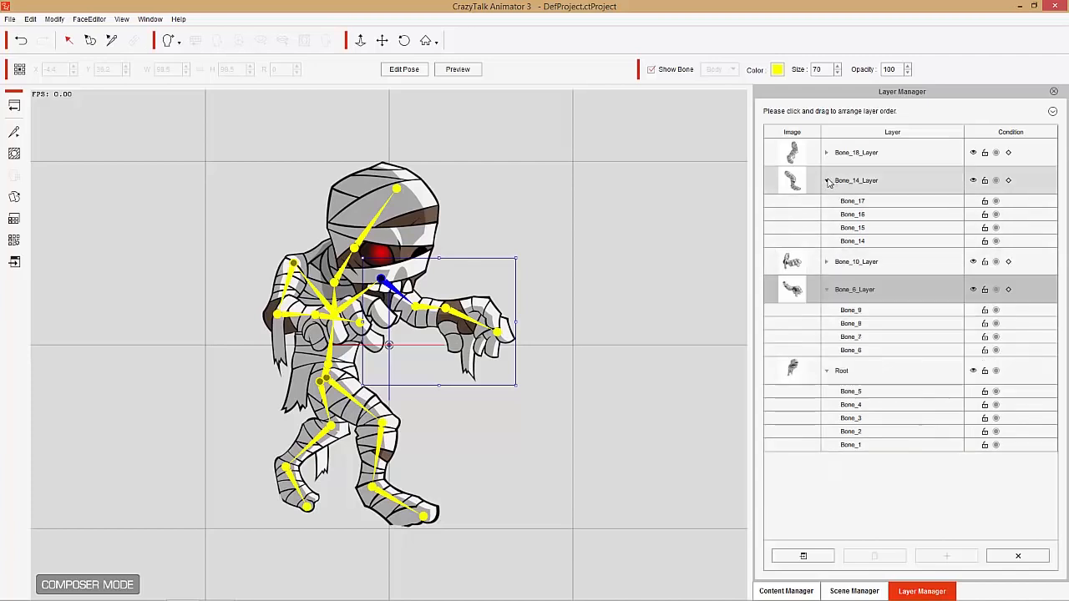
pyautogui.click(826, 181)
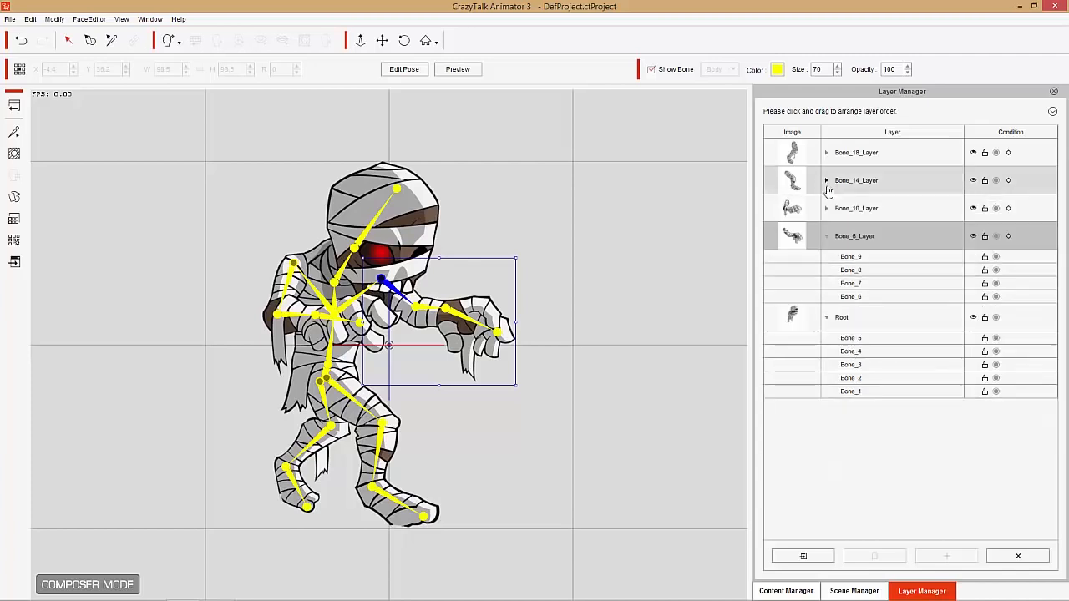
pyautogui.click(827, 320)
pyautogui.click(827, 237)
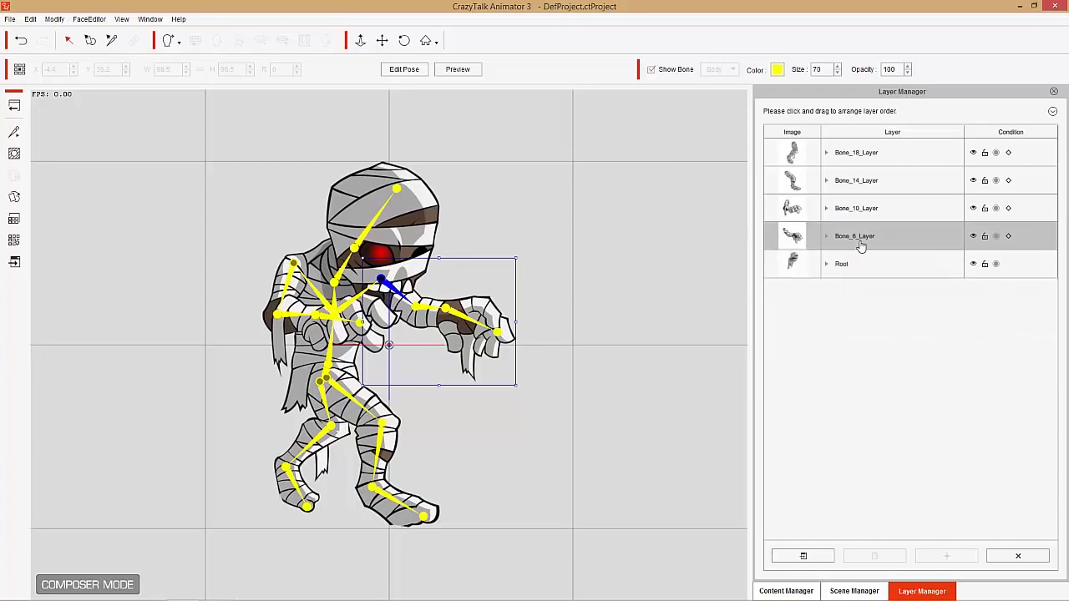
pyautogui.moveTo(861, 237); pyautogui.dragTo(850, 272)
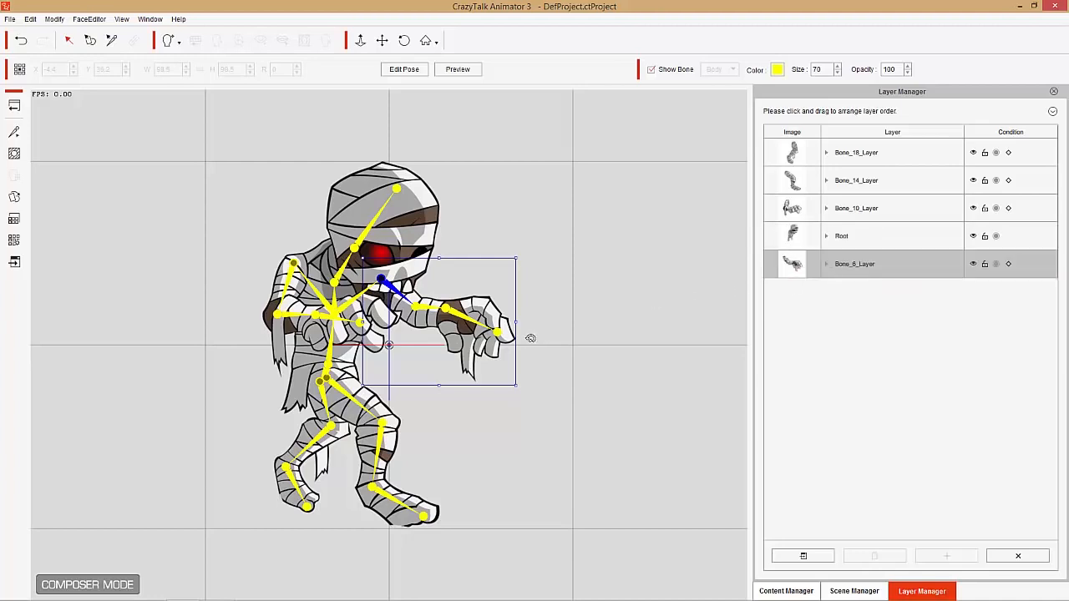
# - Test the outstretched arm's rotation behind the body, undo it, and test the bent arm's movement with Bone_10
pyautogui.moveTo(531, 338); pyautogui.dragTo(371, 342)
pyautogui.hotkey('ctrl', 'z')
pyautogui.click(289, 282)
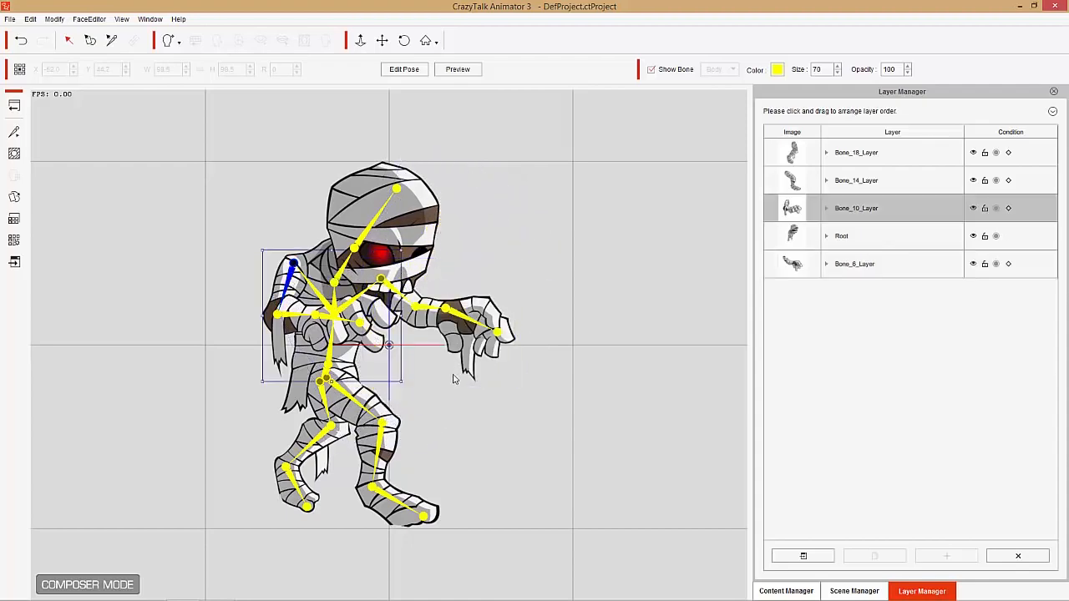
pyautogui.moveTo(414, 387); pyautogui.dragTo(337, 474)
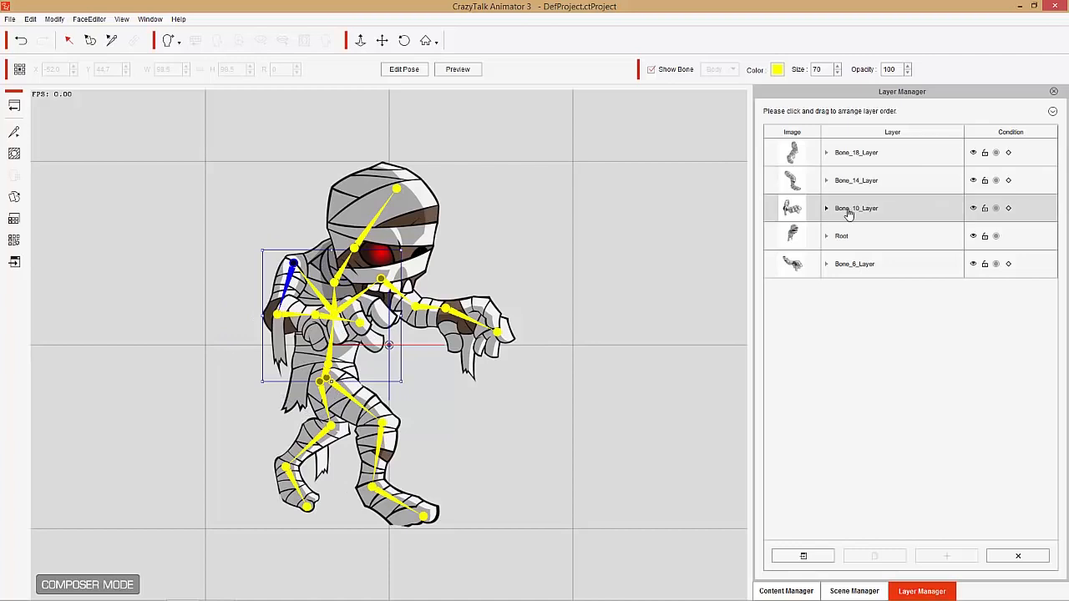
# - Move Bone_10_Layer to the front of the layer order and Bone_14_Layer in front of Bone_18_Layer, test-rotating the front leg and undoing it
pyautogui.moveTo(845, 201); pyautogui.dragTo(853, 152)
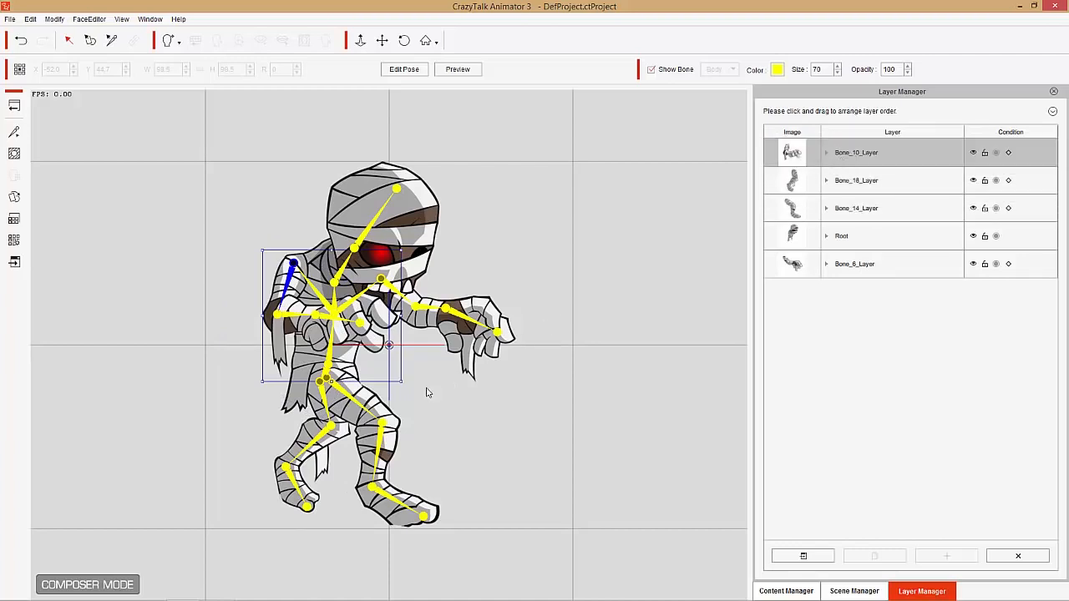
pyautogui.moveTo(409, 391); pyautogui.dragTo(345, 418)
pyautogui.click(345, 393)
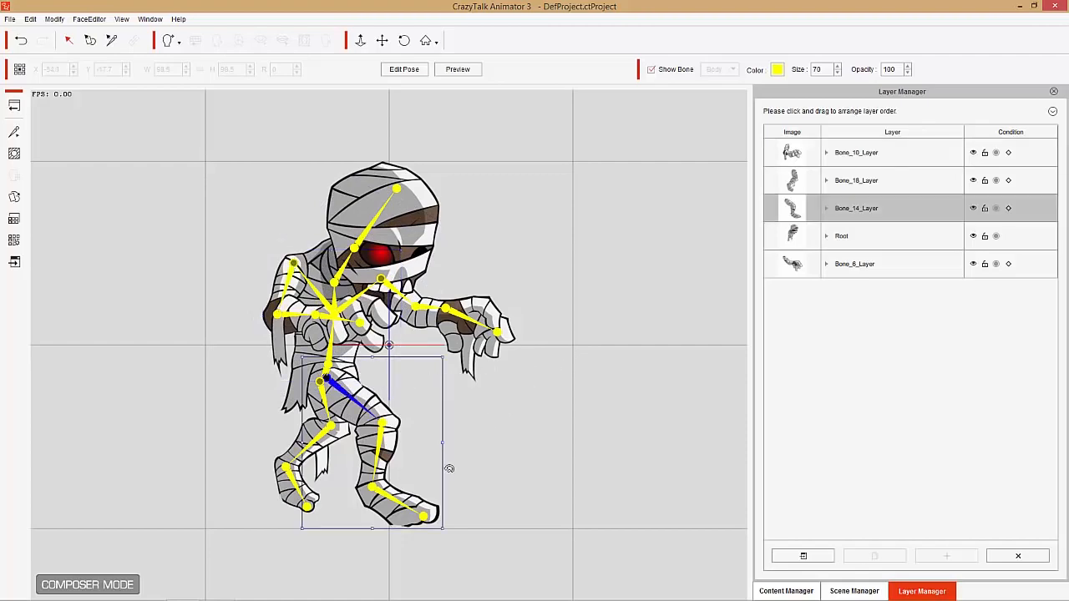
pyautogui.moveTo(450, 469); pyautogui.dragTo(493, 379)
pyautogui.moveTo(870, 206); pyautogui.dragTo(872, 179)
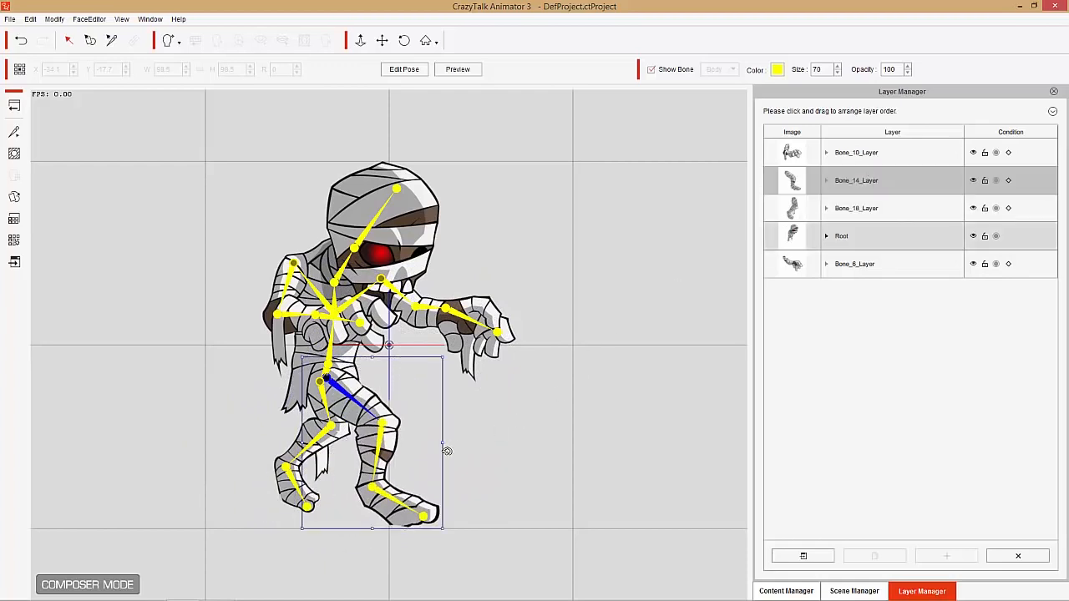
pyautogui.moveTo(447, 451); pyautogui.dragTo(397, 416)
pyautogui.hotkey('ctrl', 'z')
# - Test the back leg's rotation, move Bone_18_Layer below Root in the layer order, and leave nothing selected
pyautogui.click(864, 210)
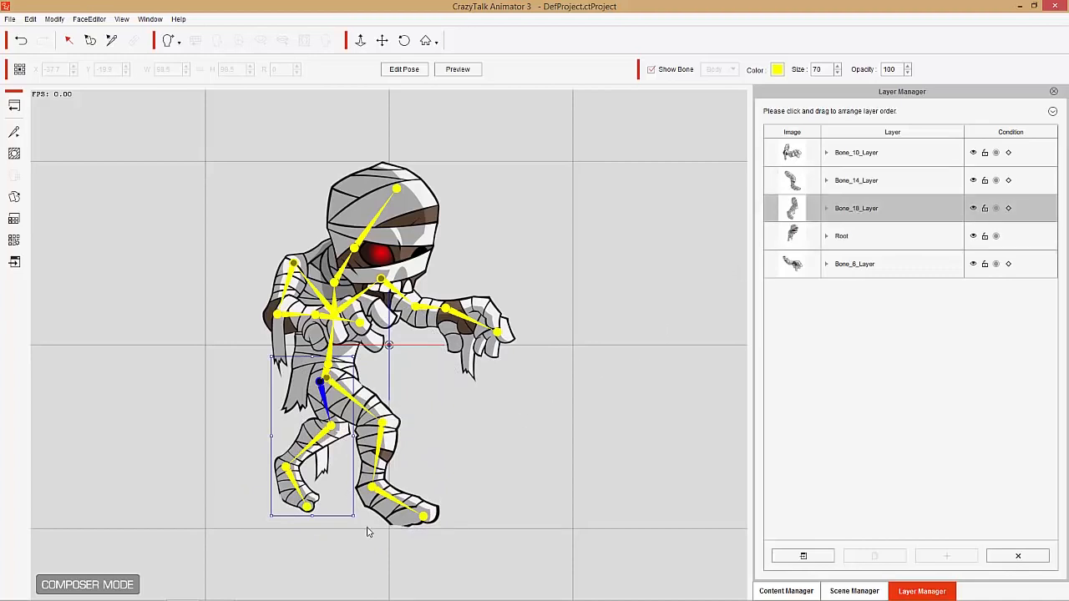
pyautogui.moveTo(360, 521); pyautogui.dragTo(394, 426)
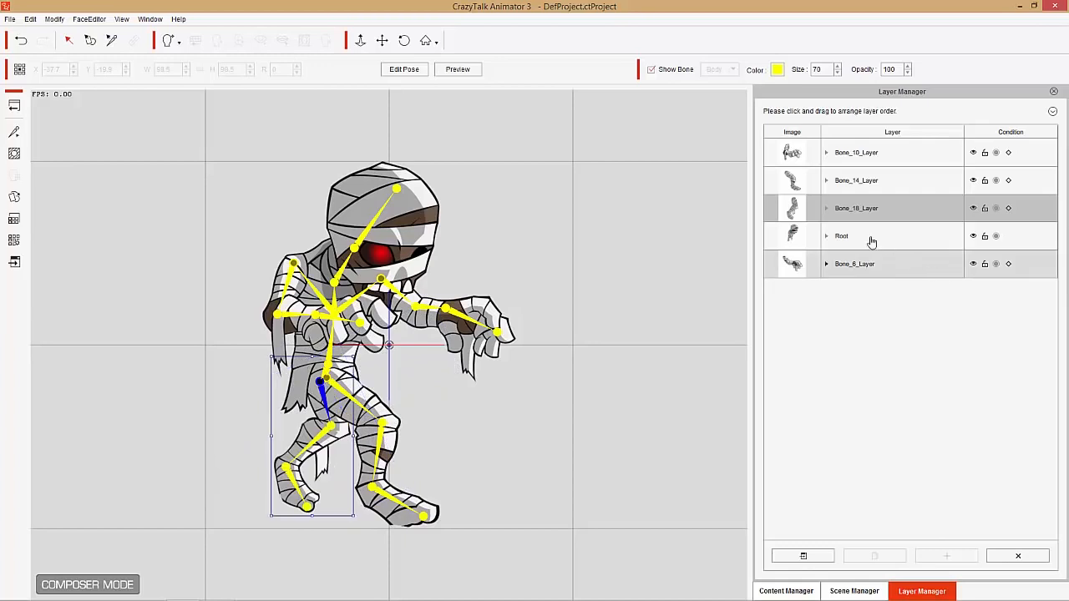
pyautogui.moveTo(859, 211); pyautogui.dragTo(859, 248)
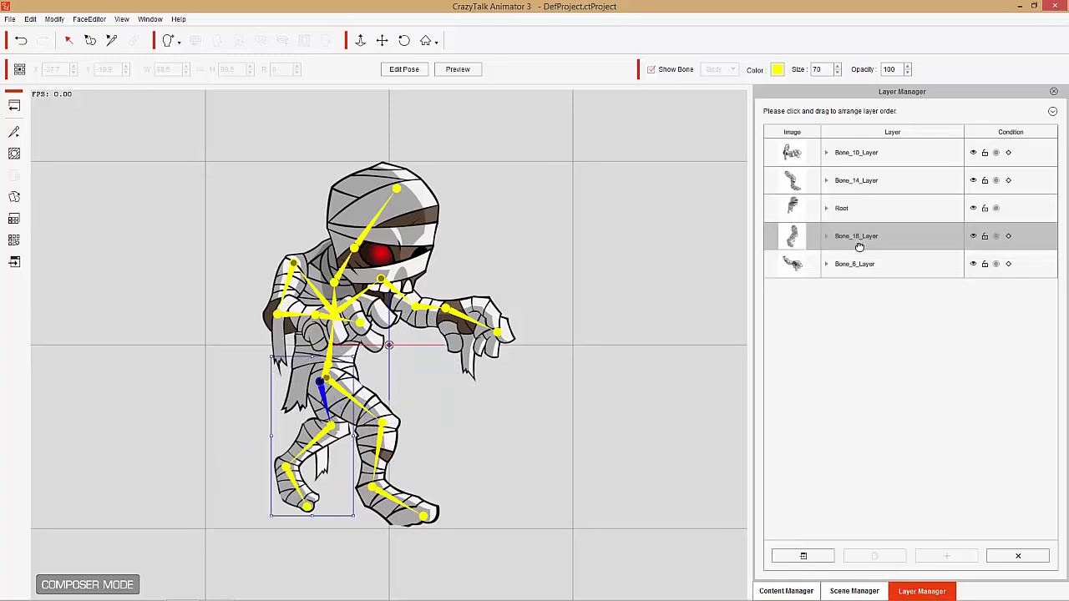
pyautogui.moveTo(338, 527); pyautogui.dragTo(339, 447)
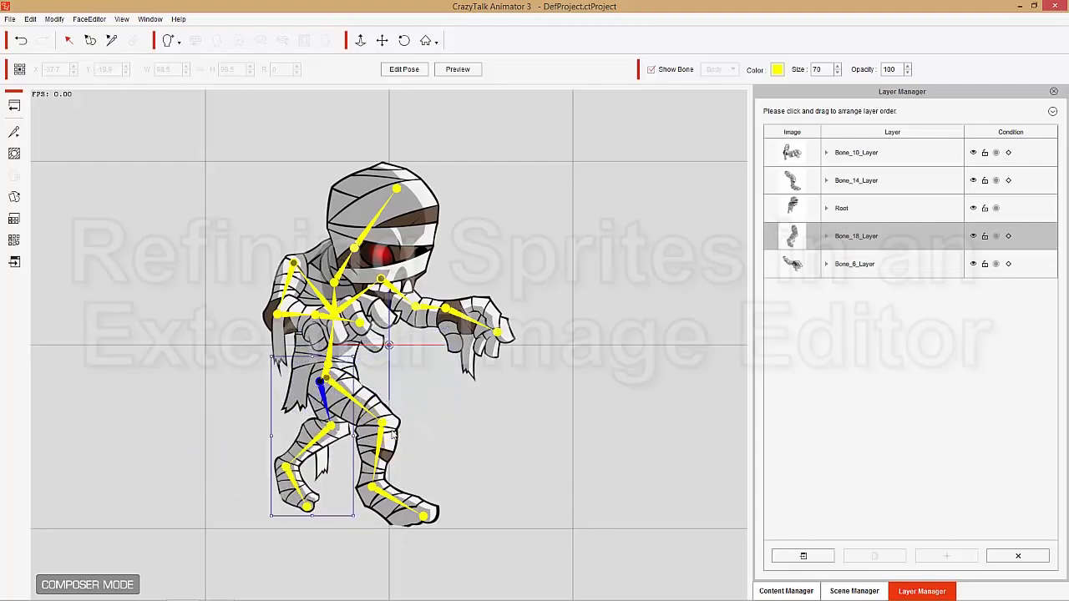
pyautogui.click(606, 349)
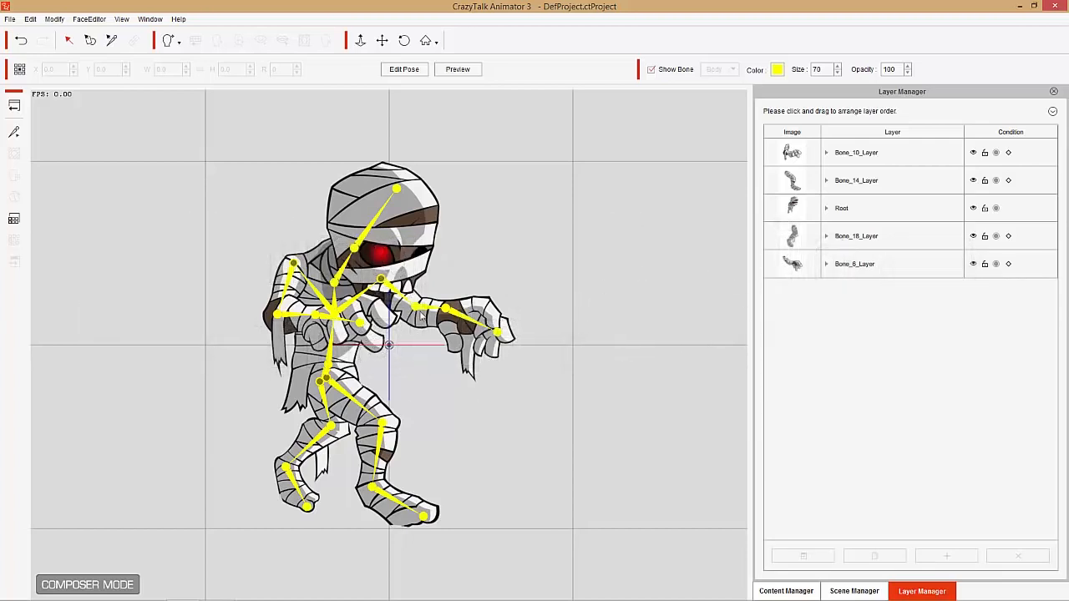
# - Pull the outstretched arm away from the body to check its shoulder end, and open the Bone_6_Layer sprite in Photoshop
pyautogui.click(394, 293)
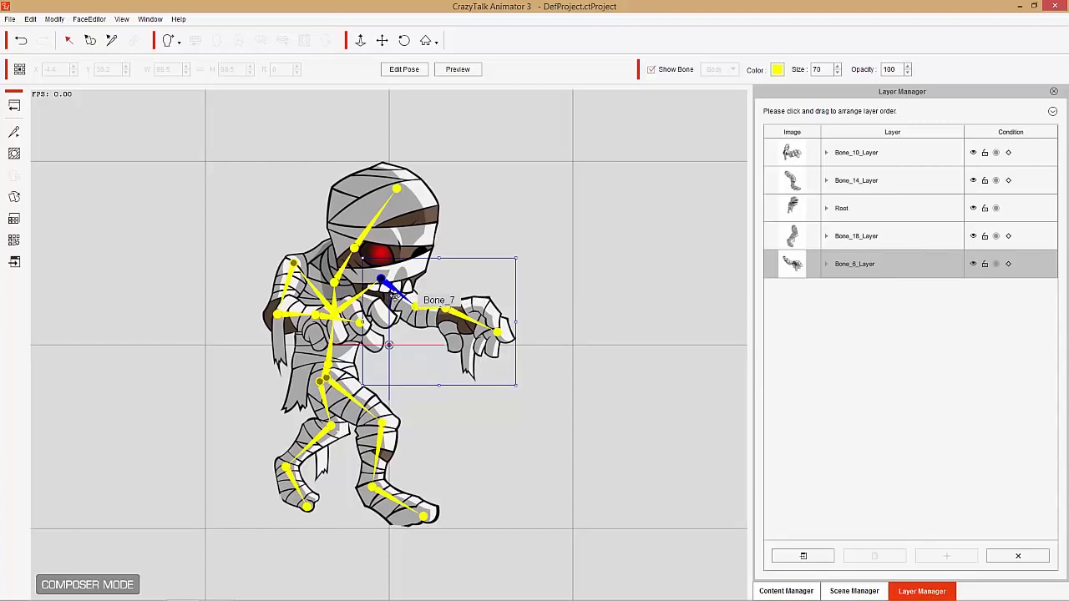
pyautogui.moveTo(390, 292); pyautogui.dragTo(466, 297)
pyautogui.click(816, 558)
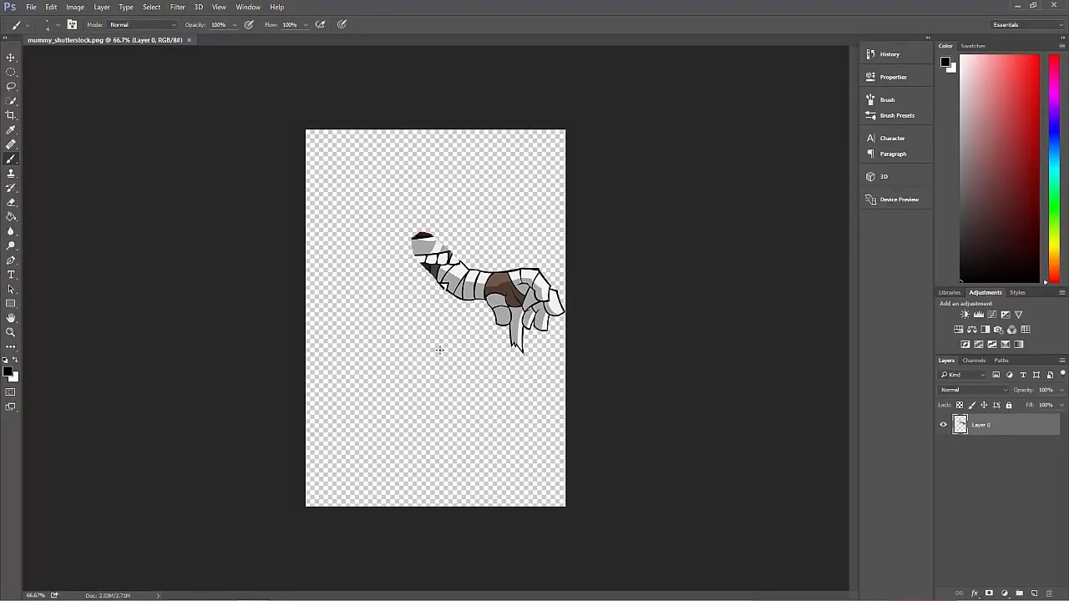
# - Set a hard round brush of 29 px, try it on the empty canvas near the arm, and undo the test dot
pyautogui.scroll(5, 457, 345)
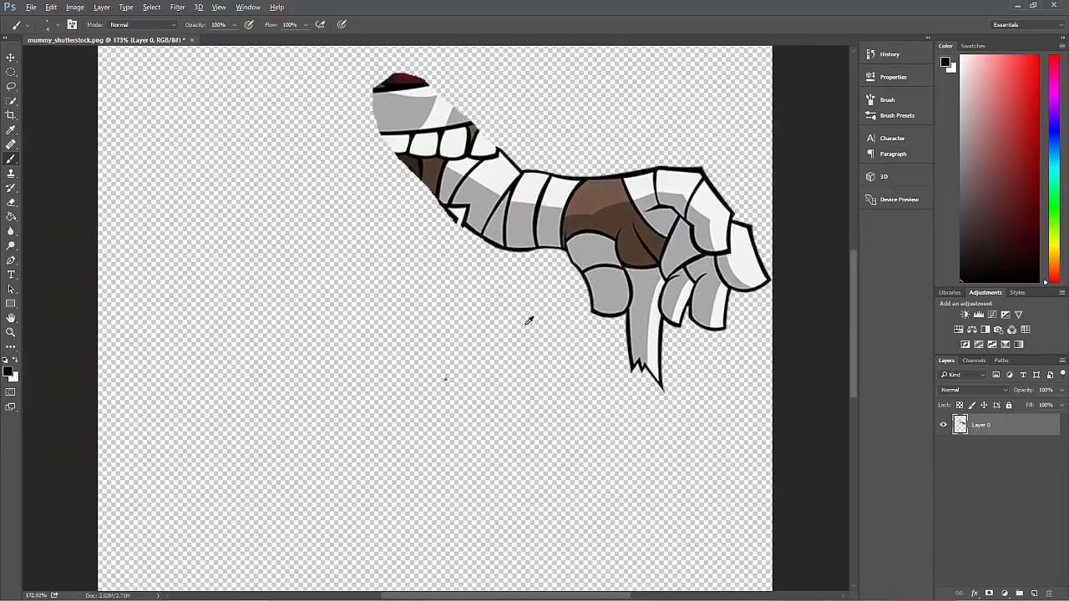
pyautogui.moveTo(855, 291); pyautogui.dragTo(851, 230)
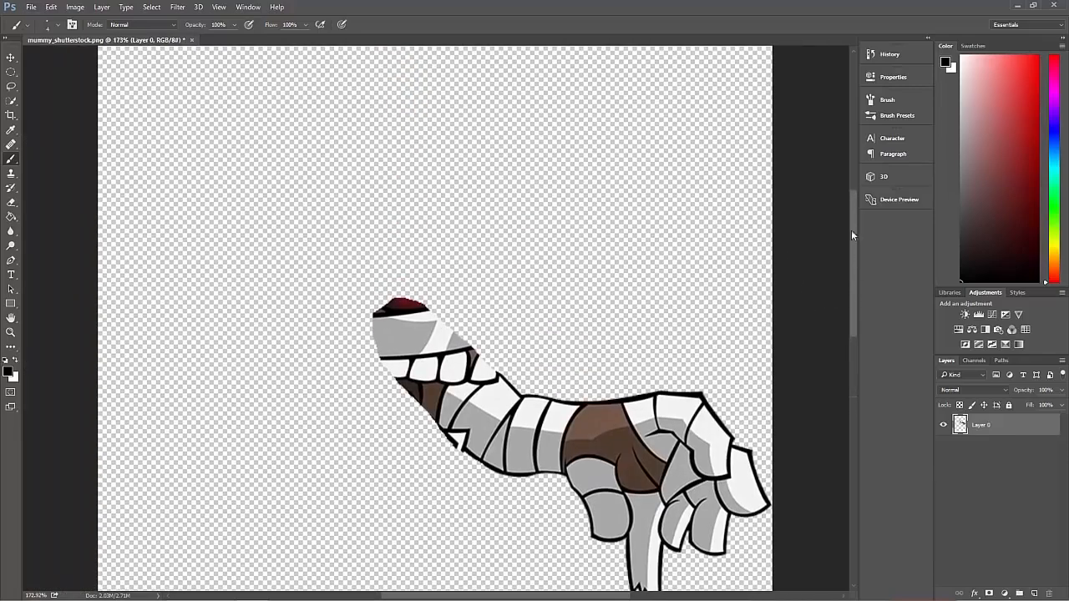
pyautogui.click(58, 28)
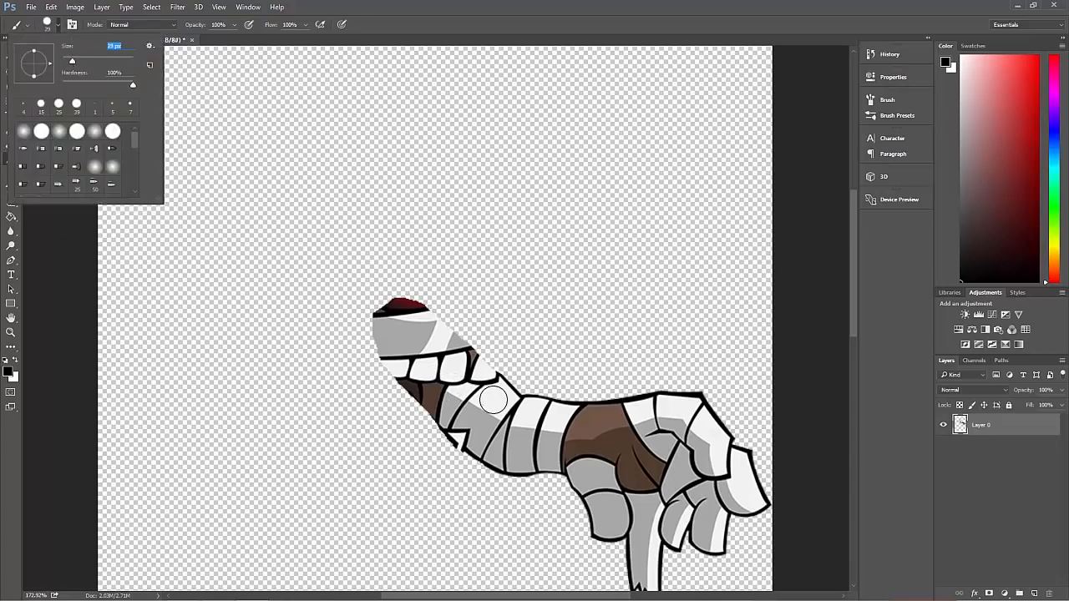
pyautogui.click(531, 284)
pyautogui.click(530, 282)
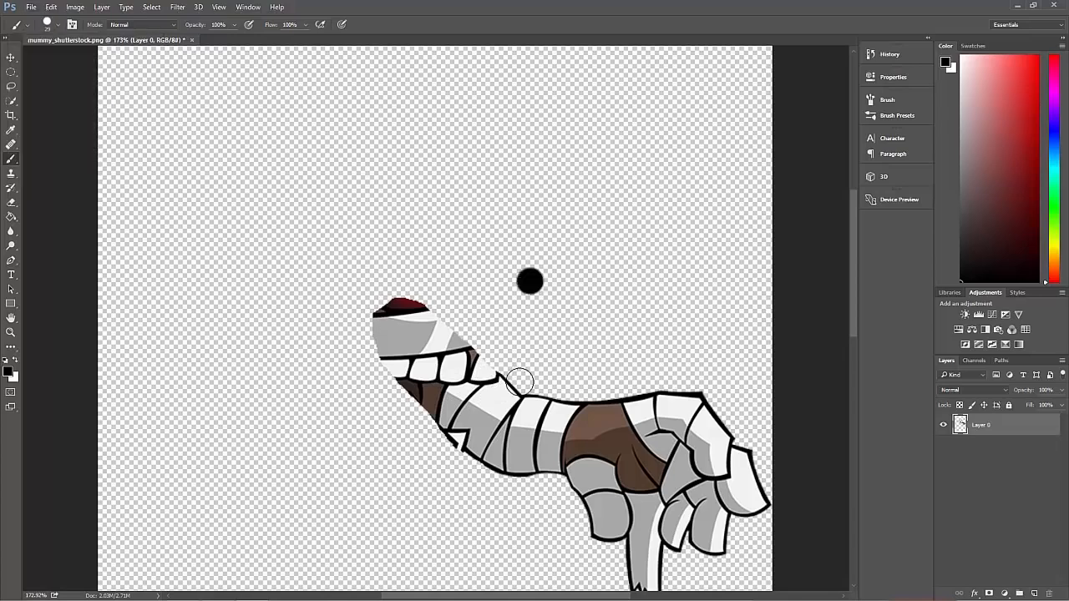
pyautogui.hotkey('ctrl', 'z')
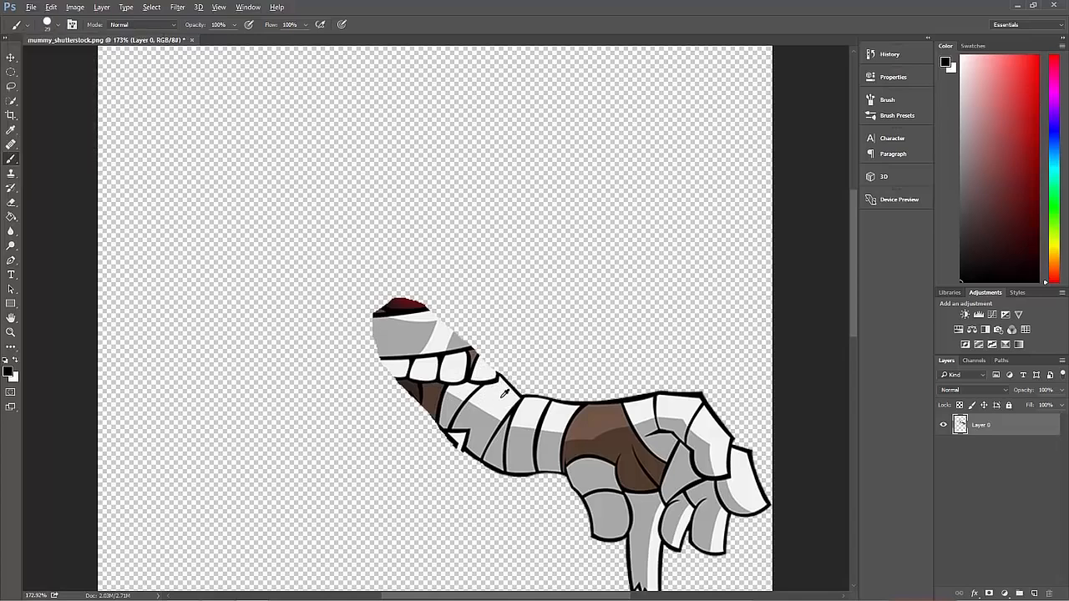
# - Paint over the face remnants on the upper arm with the bandage's light tone, and shade its underside with the sampled gray
pyautogui.press('x')
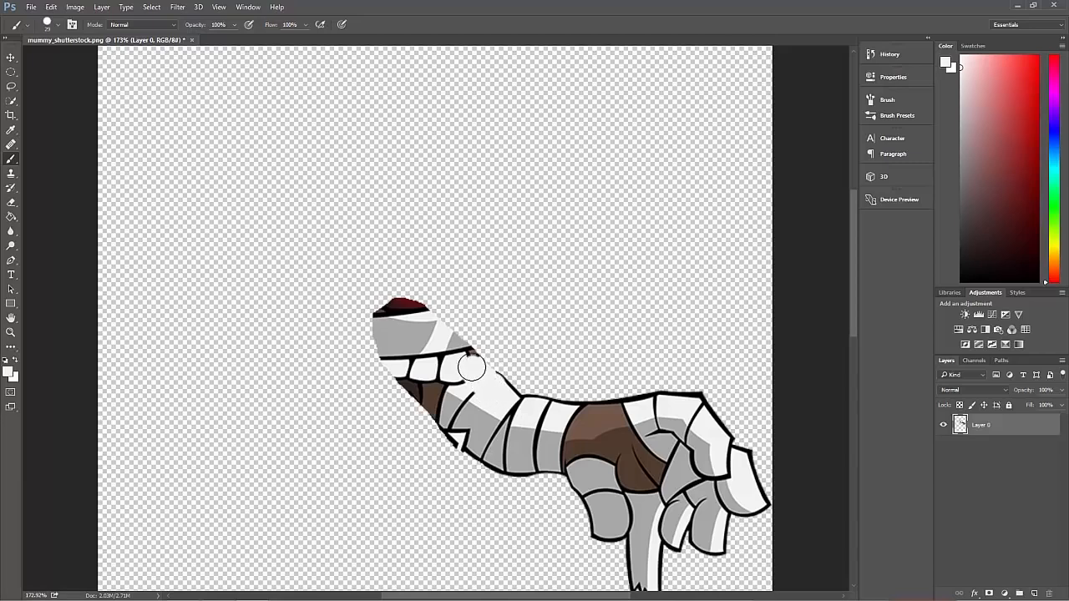
pyautogui.moveTo(453, 345)
pyautogui.mouseDown()
pyautogui.moveTo(402, 308)
pyautogui.moveTo(385, 318)
pyautogui.moveTo(400, 360)
pyautogui.moveTo(460, 377)
pyautogui.moveTo(401, 329)
pyautogui.mouseUp()
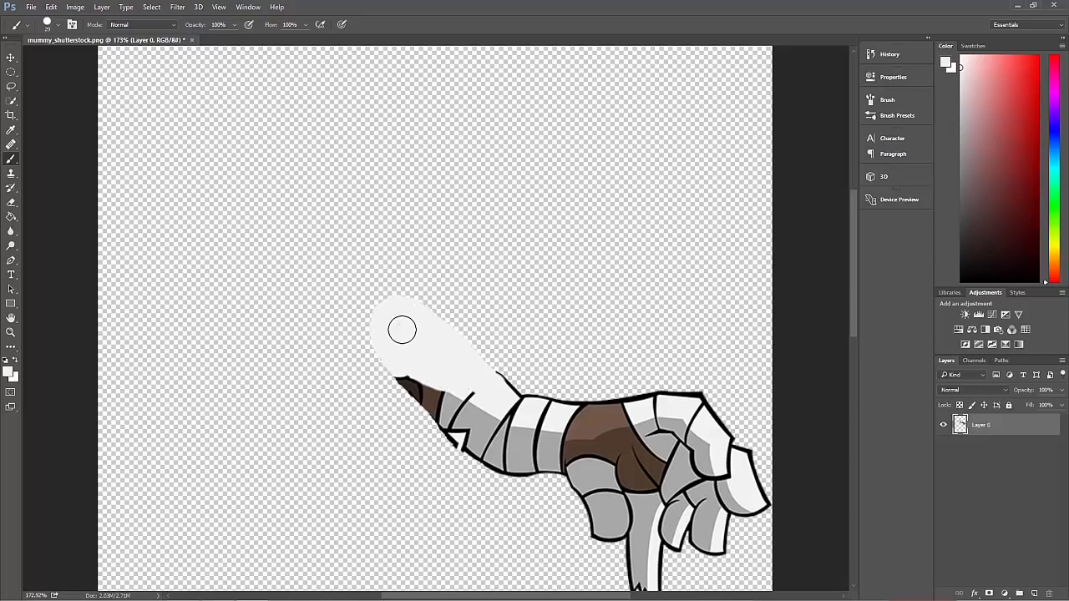
pyautogui.keyDown('alt'); pyautogui.click(478, 417); pyautogui.keyUp('alt')
pyautogui.moveTo(465, 434)
pyautogui.mouseDown()
pyautogui.moveTo(388, 359)
pyautogui.moveTo(377, 325)
pyautogui.mouseUp()
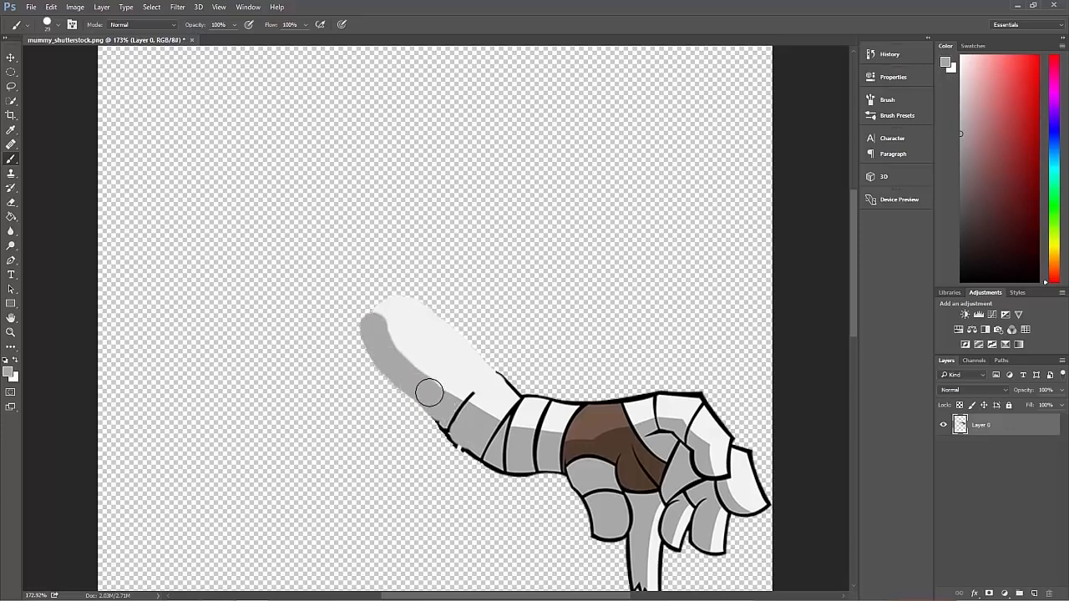
# - Sample the black outline color, reduce the brush to outline thickness, and trace an outline around the repainted upper arm
pyautogui.scroll(5, 452, 403)
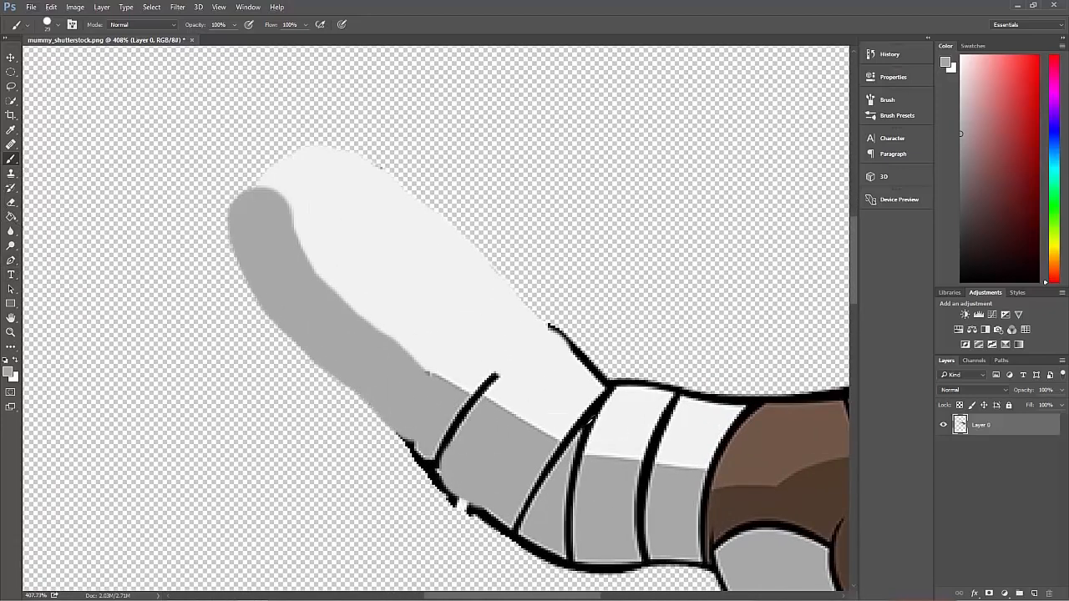
pyautogui.keyDown('alt'); pyautogui.click(588, 417); pyautogui.keyUp('alt')
pyautogui.click(59, 26)
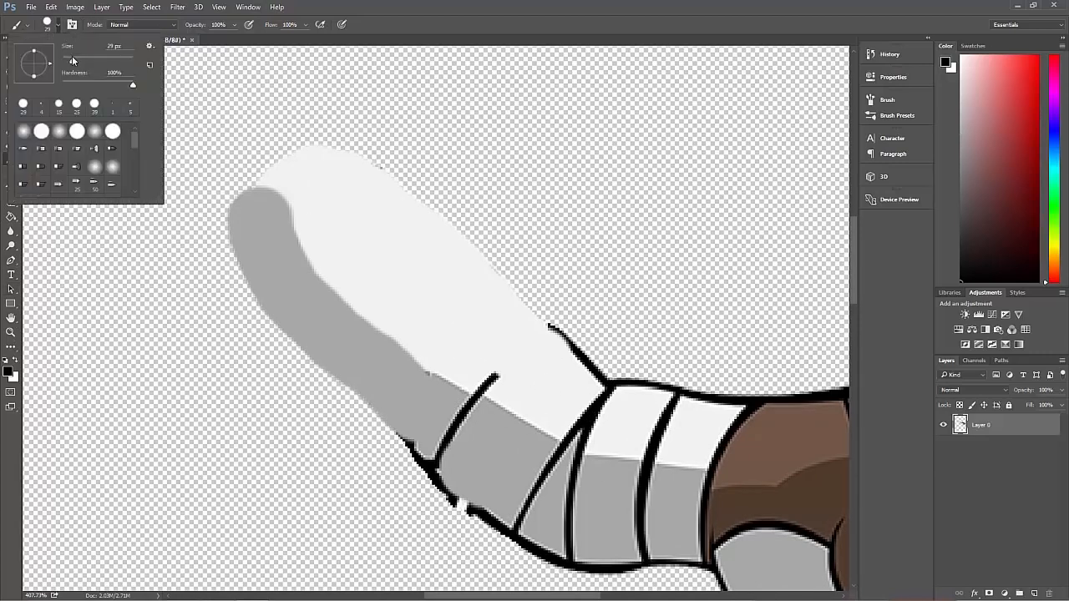
pyautogui.click(73, 62)
pyautogui.moveTo(67, 62); pyautogui.dragTo(64, 63)
pyautogui.press('Return')
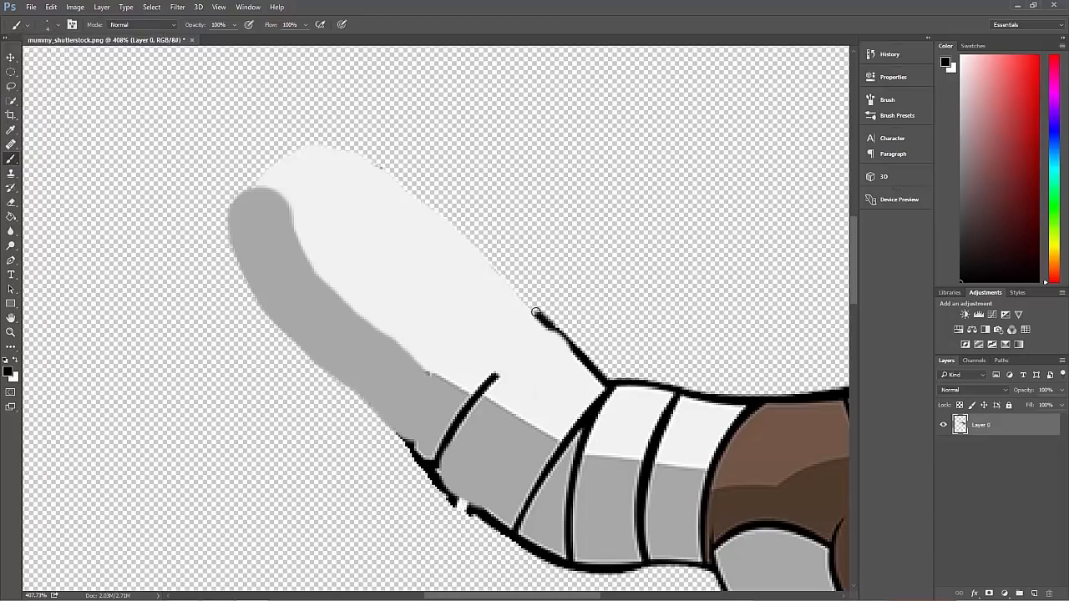
pyautogui.moveTo(535, 313)
pyautogui.mouseDown()
pyautogui.moveTo(436, 212)
pyautogui.moveTo(346, 152)
pyautogui.moveTo(294, 151)
pyautogui.moveTo(258, 175)
pyautogui.moveTo(232, 218)
pyautogui.moveTo(253, 295)
pyautogui.moveTo(404, 441)
pyautogui.mouseUp()
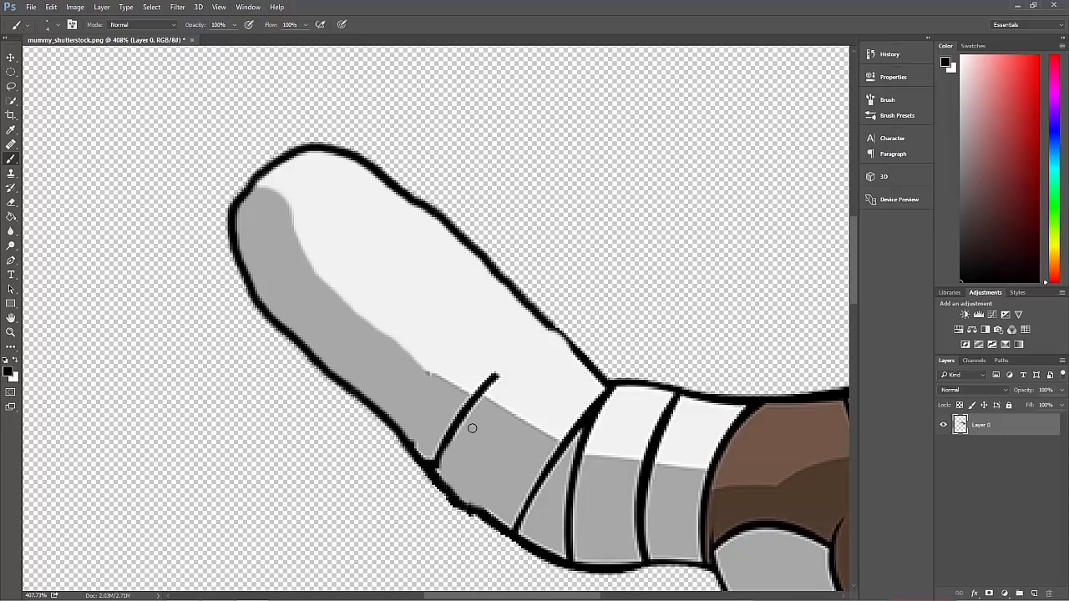
# - Draw black bandage lines across the upper arm, extending the existing partial line and adding two more towards the shoulder
pyautogui.moveTo(556, 335); pyautogui.dragTo(581, 359)
pyautogui.moveTo(493, 379); pyautogui.dragTo(555, 339)
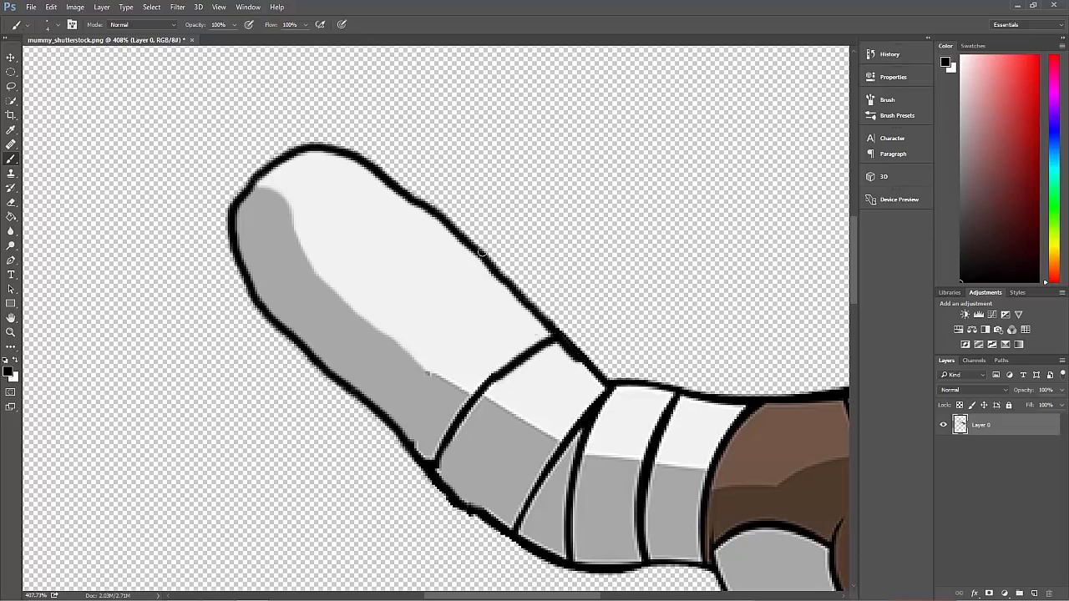
pyautogui.moveTo(478, 251)
pyautogui.mouseDown()
pyautogui.moveTo(413, 379)
pyautogui.moveTo(378, 404)
pyautogui.mouseUp()
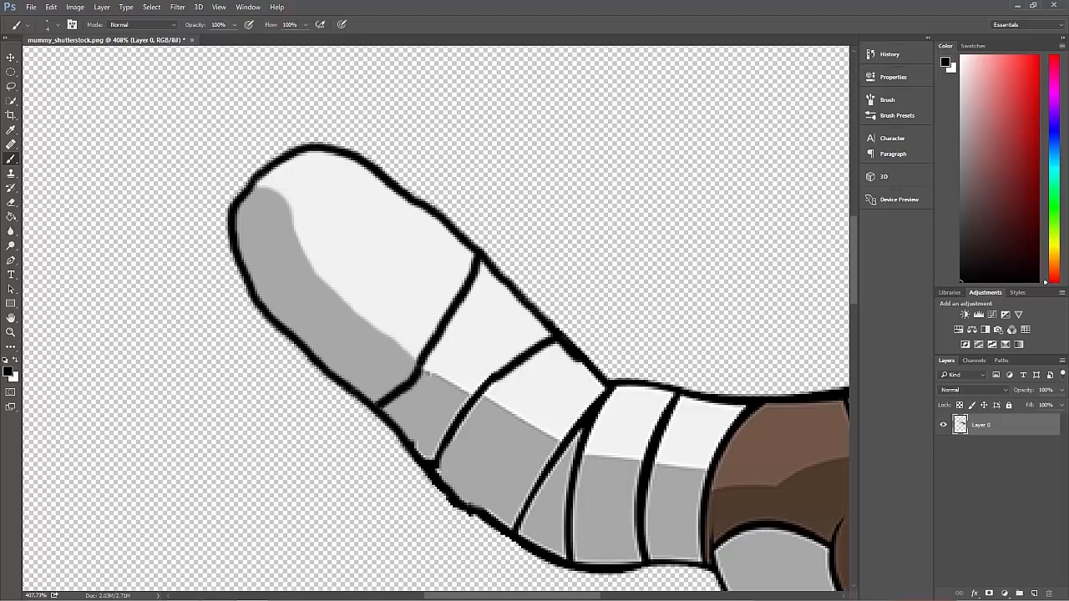
pyautogui.moveTo(404, 194)
pyautogui.mouseDown()
pyautogui.moveTo(328, 286)
pyautogui.moveTo(307, 348)
pyautogui.moveTo(326, 286)
pyautogui.mouseUp()
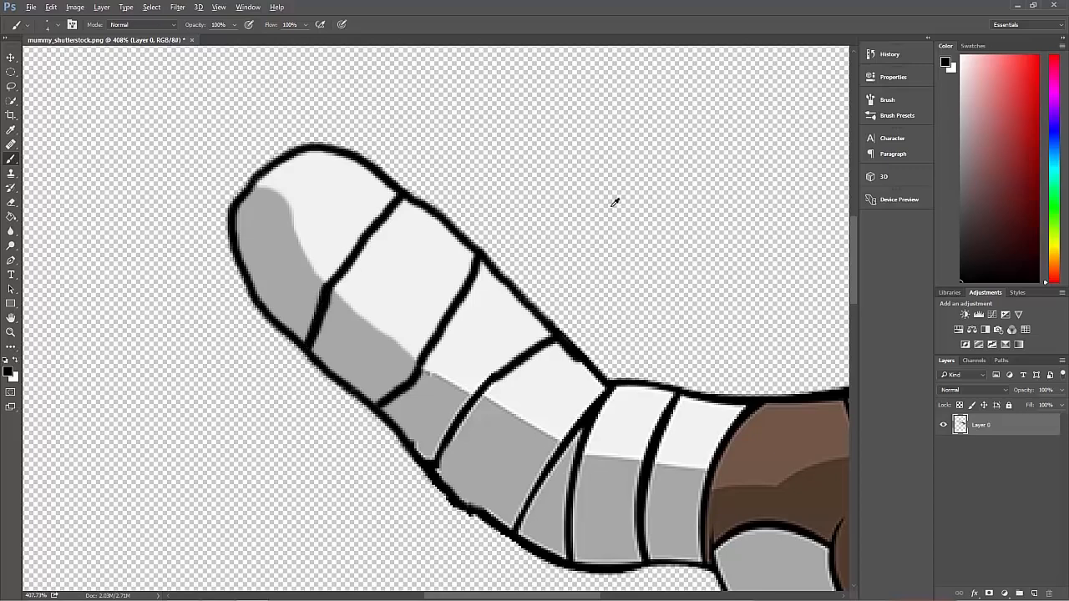
# - Save mummy_shutterstock.png and close Photoshop to return to CrazyTalk Animator
pyautogui.scroll(-5, 614, 202)
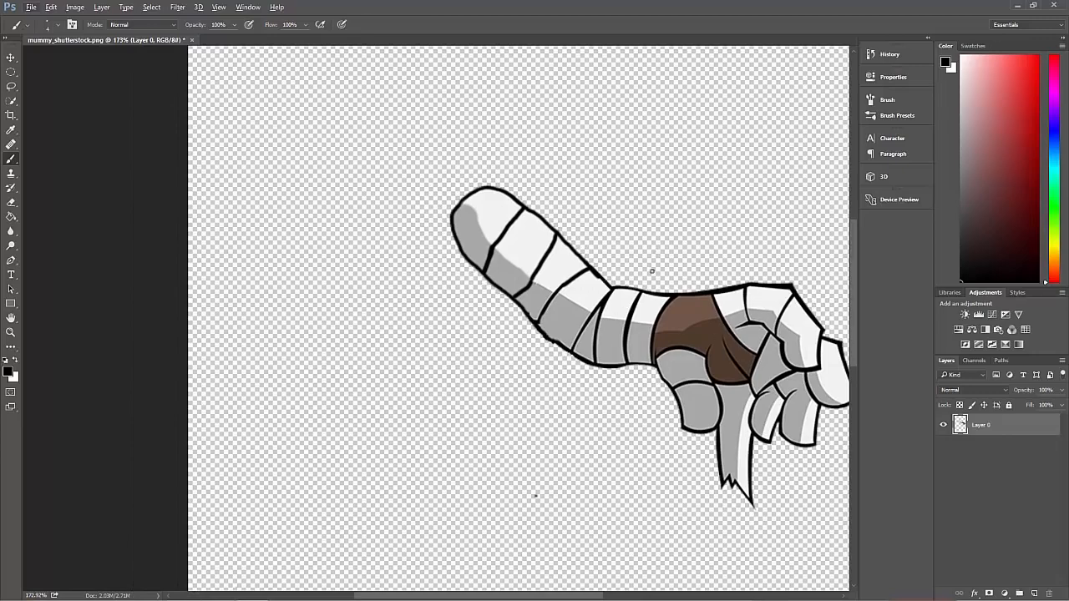
pyautogui.click(31, 8)
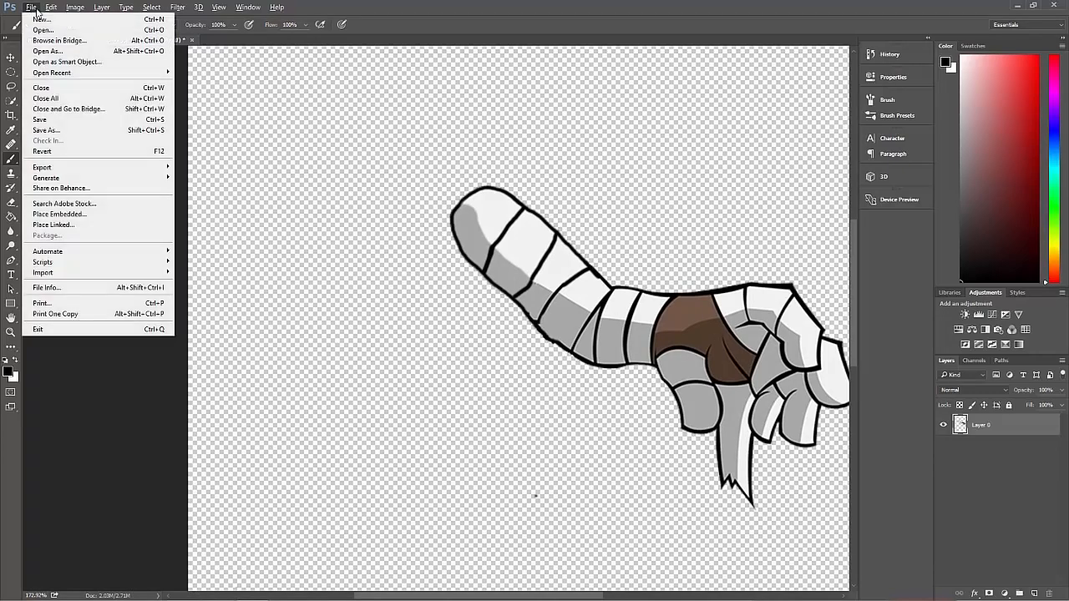
pyautogui.click(75, 122)
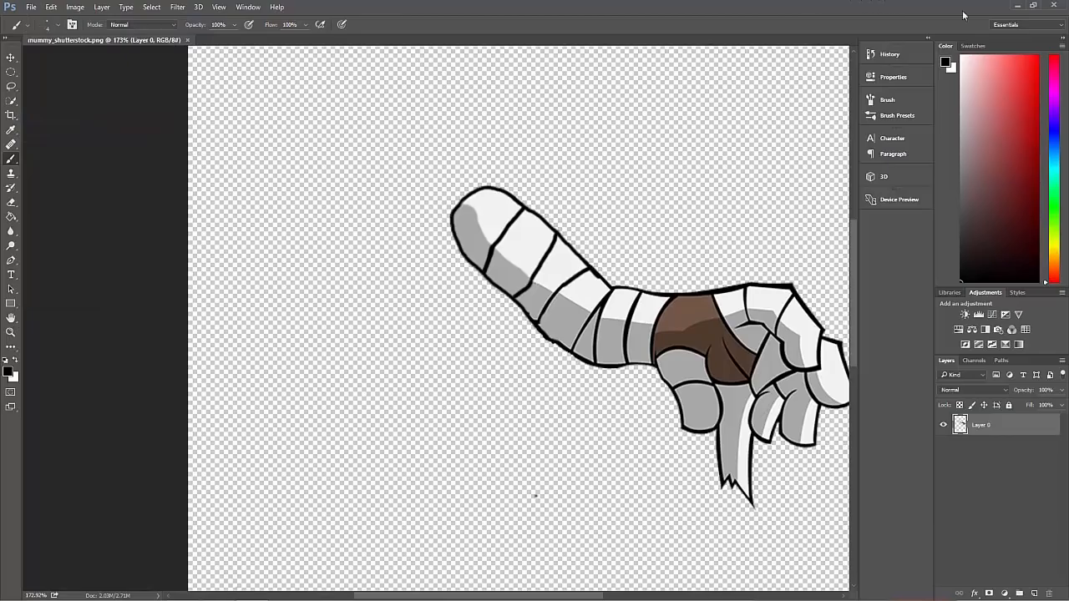
pyautogui.click(1055, 5)
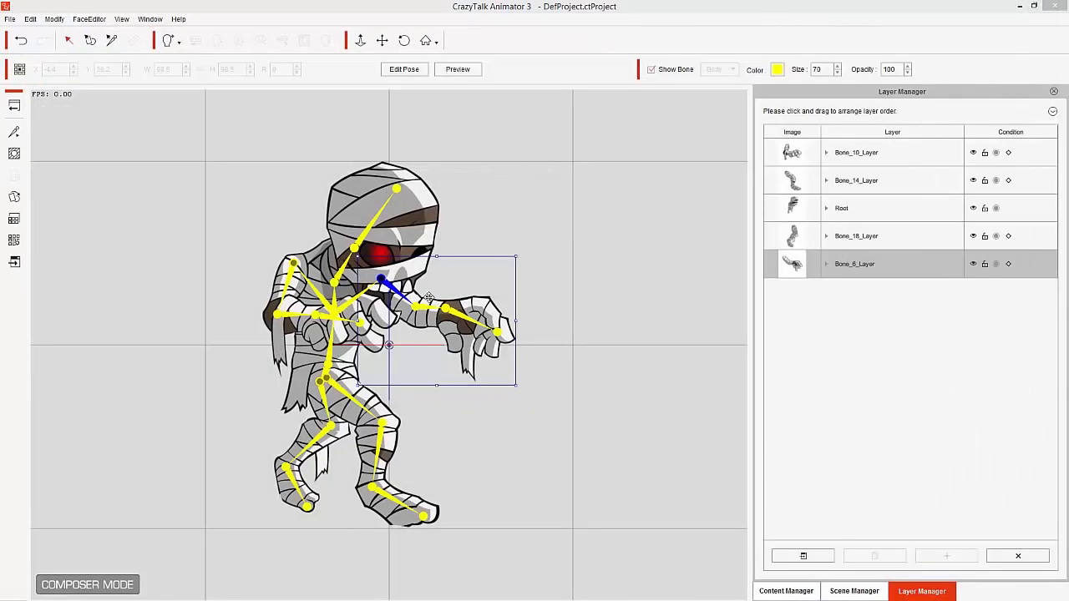
# - Check the repaired outstretched arm by pulling it away from the body and back, and test the bent arm with Bone_10
pyautogui.moveTo(403, 297); pyautogui.dragTo(495, 307)
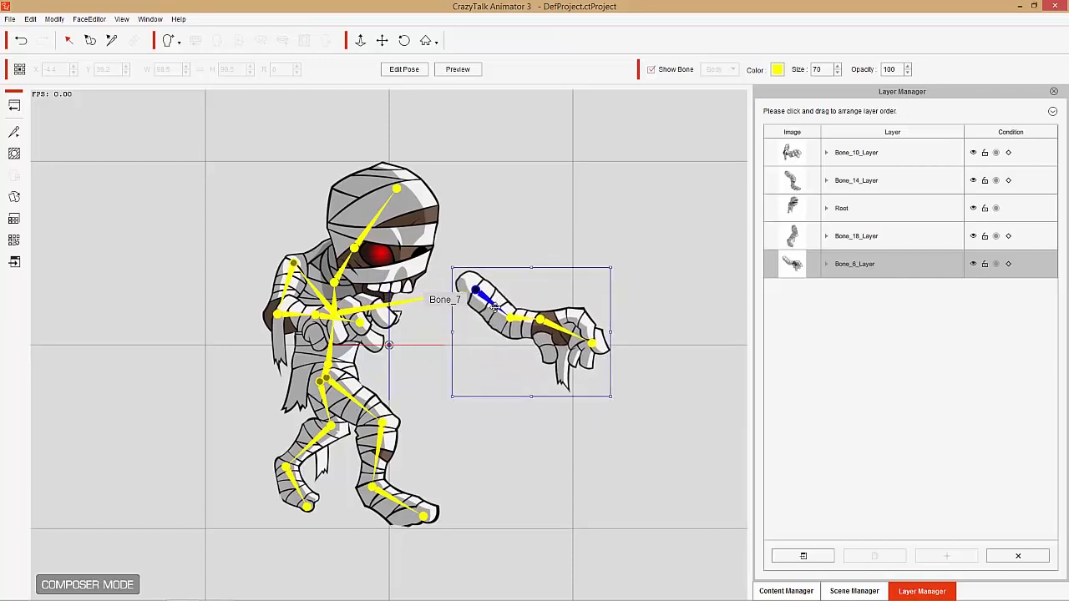
pyautogui.moveTo(495, 307); pyautogui.dragTo(398, 295)
pyautogui.click(276, 294)
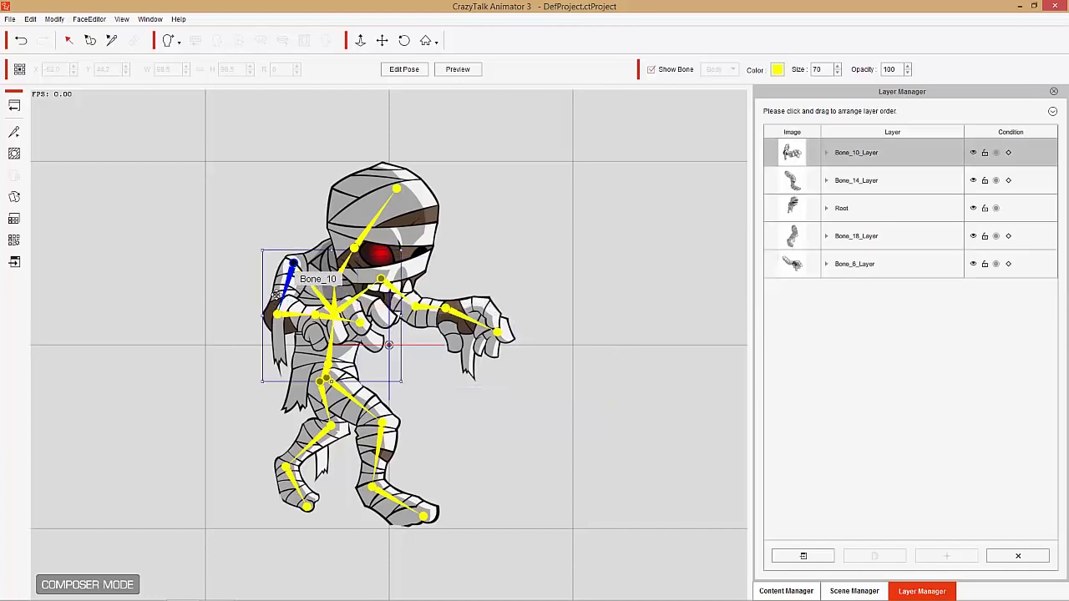
pyautogui.moveTo(286, 284)
pyautogui.mouseDown()
pyautogui.moveTo(196, 280)
pyautogui.moveTo(226, 343)
pyautogui.moveTo(254, 351)
pyautogui.moveTo(171, 335)
pyautogui.moveTo(159, 244)
pyautogui.moveTo(165, 283)
pyautogui.moveTo(298, 291)
pyautogui.moveTo(286, 282)
pyautogui.mouseUp()
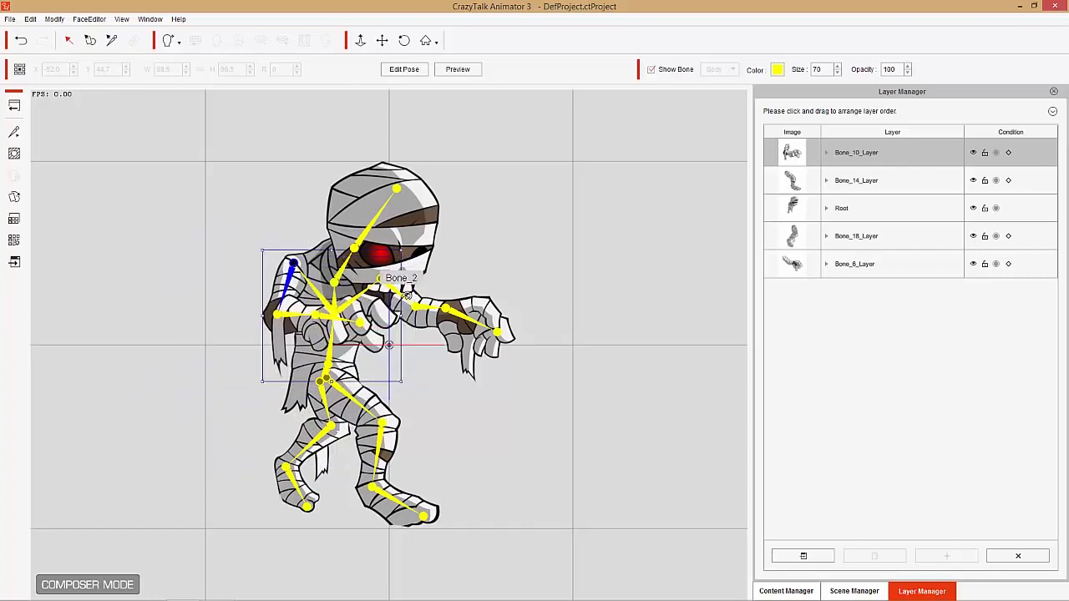
pyautogui.click(416, 355)
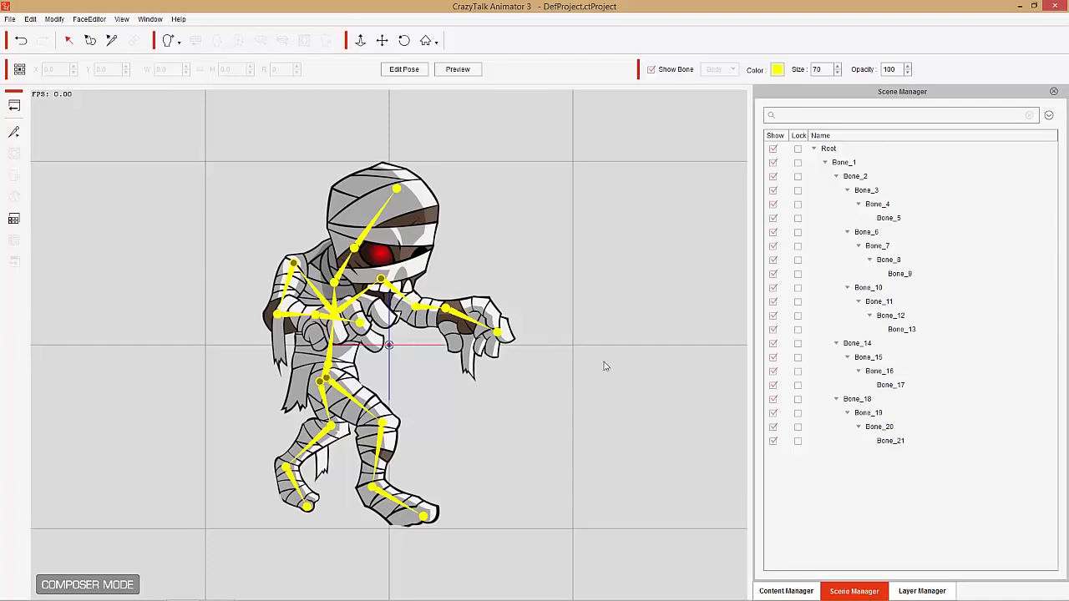
# - Switch the root-joint condition of Bone_10_Layer, Bone_14_Layer, Bone_18_Layer and Bone_6_Layer, and return to the stage
pyautogui.click(940, 590)
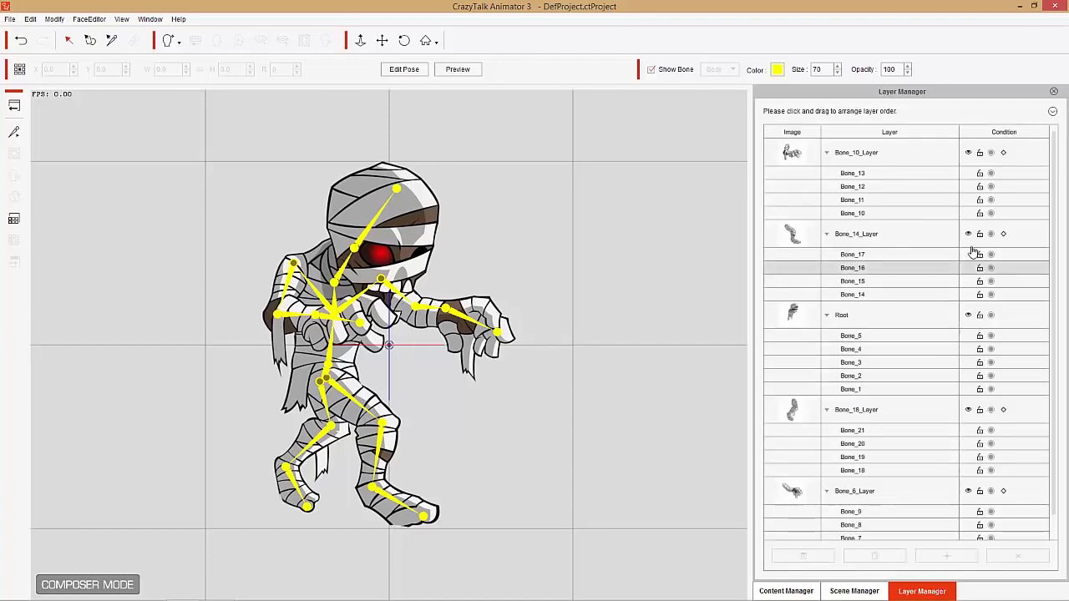
pyautogui.click(1005, 155)
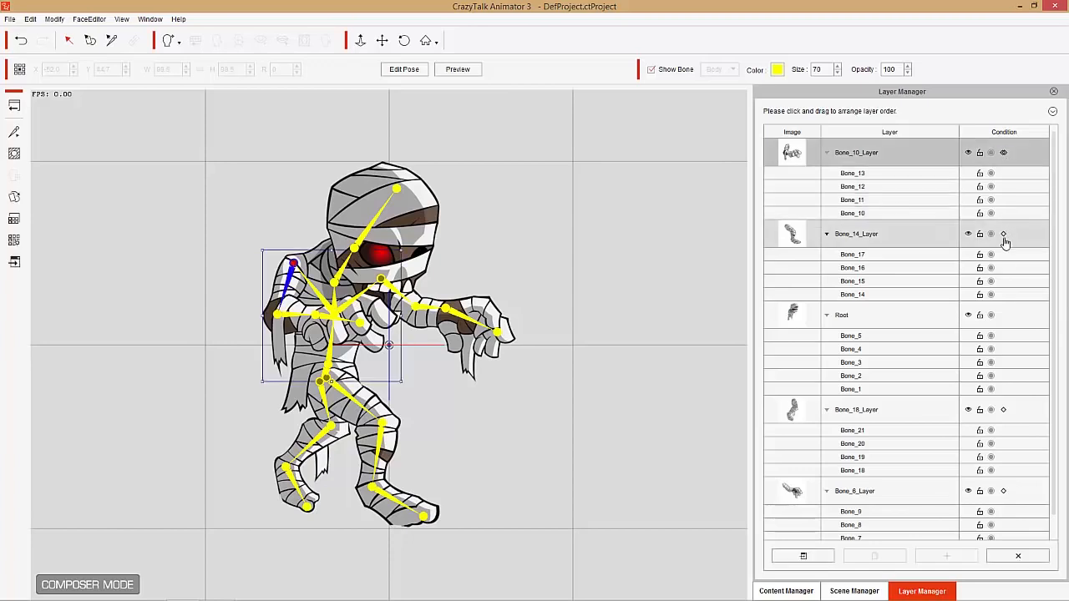
pyautogui.click(1005, 238)
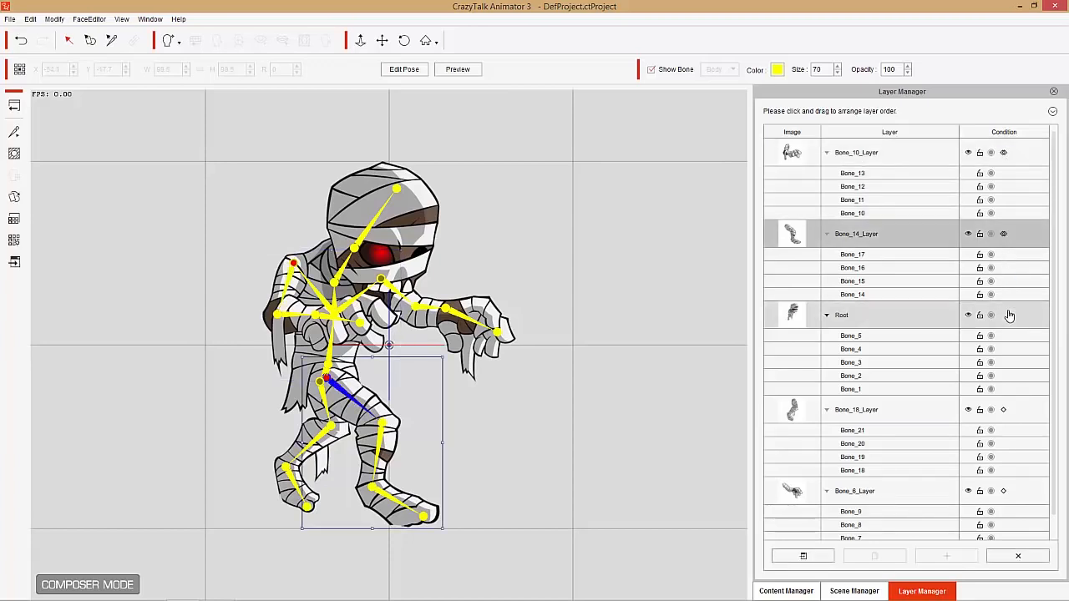
pyautogui.click(1006, 411)
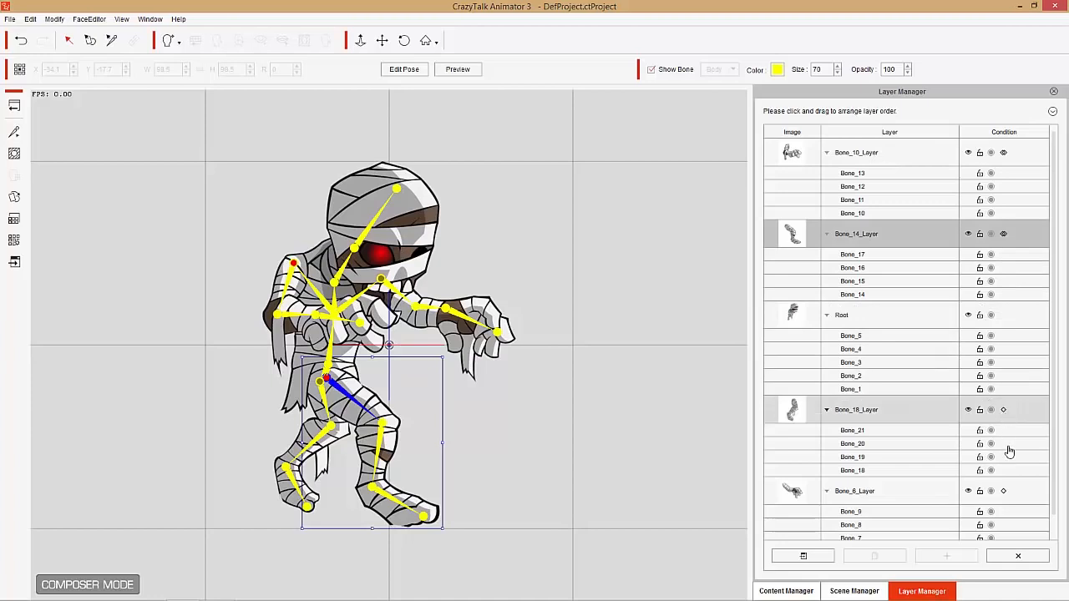
pyautogui.click(1006, 493)
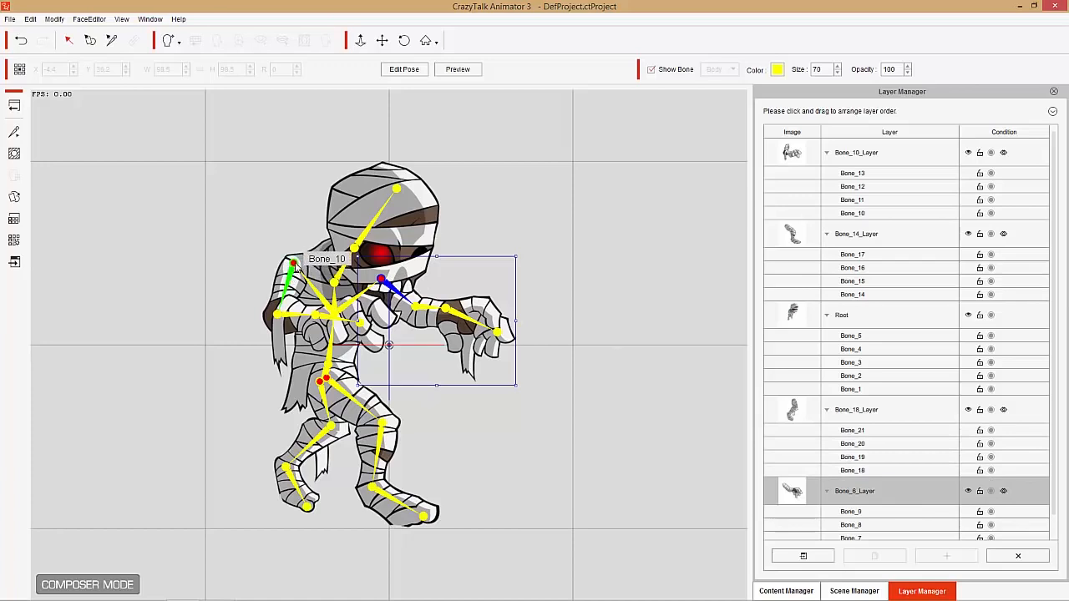
pyautogui.click(13, 107)
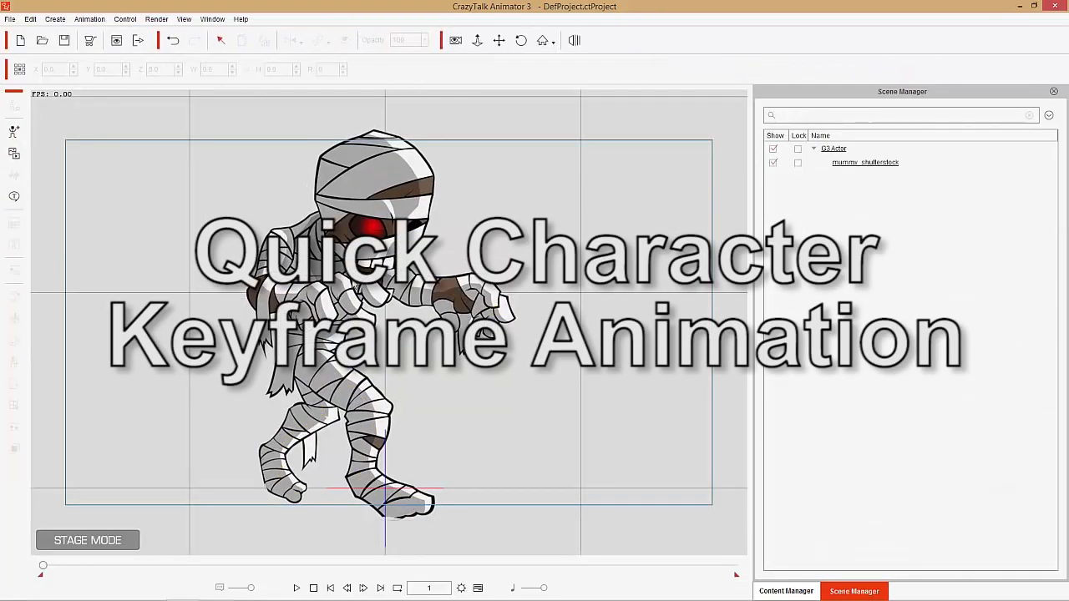
# - Open the motion key editor for the mummy on the stage and select Bone_1
pyautogui.click(346, 284)
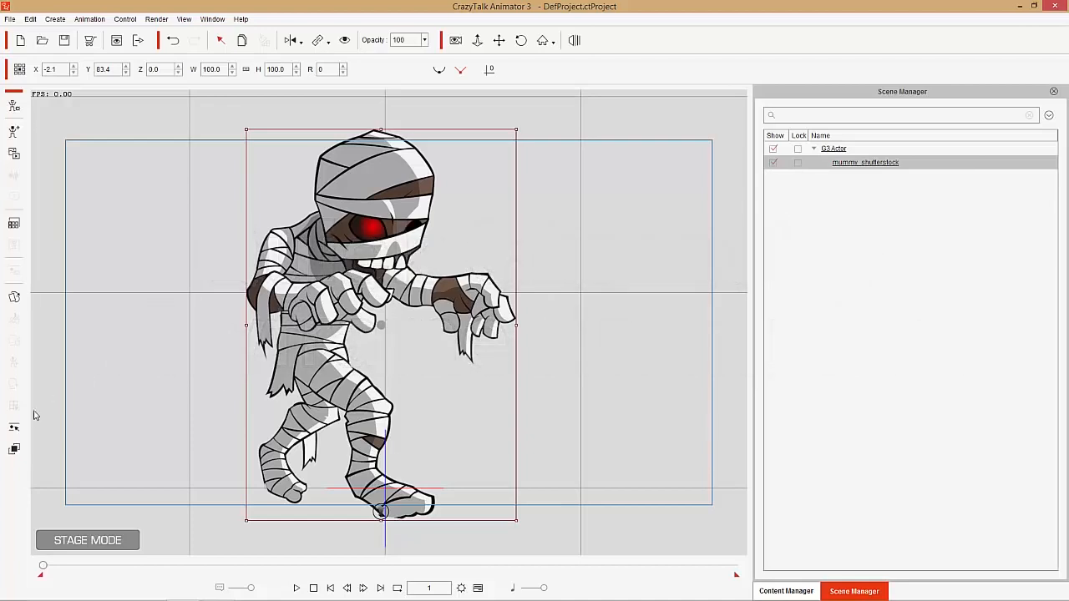
pyautogui.click(14, 428)
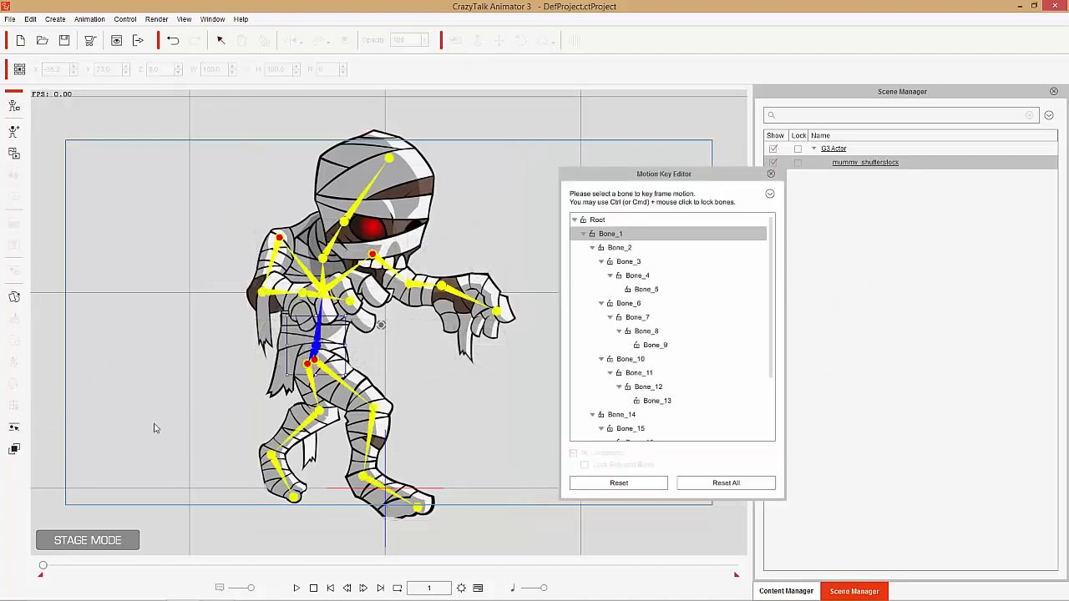
pyautogui.click(620, 237)
pyautogui.click(627, 248)
pyautogui.click(619, 236)
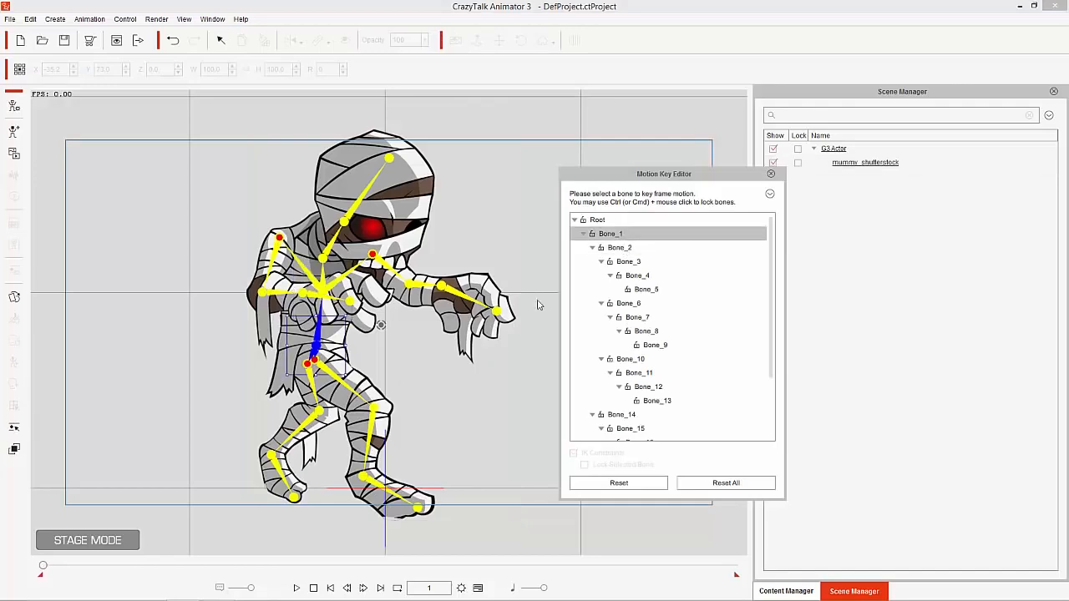
# - Try moving the body with Bone_1, undo the moves, and nudge the upper body slightly upward with Bone_2
pyautogui.moveTo(365, 361); pyautogui.dragTo(313, 305)
pyautogui.hotkey('ctrl', 'z')
pyautogui.hotkey('ctrl', 'z')
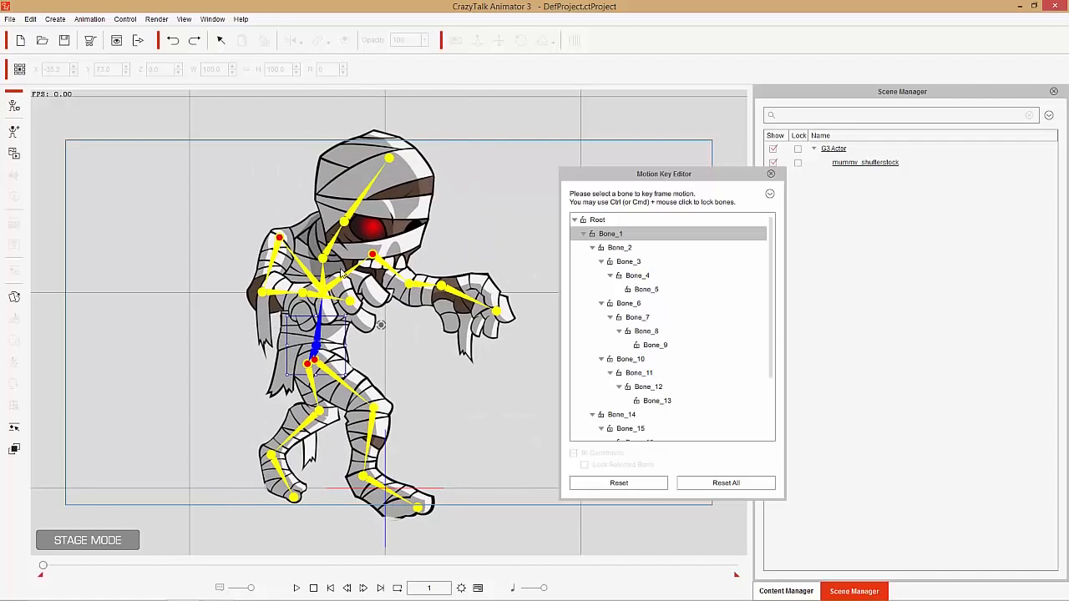
pyautogui.click(340, 285)
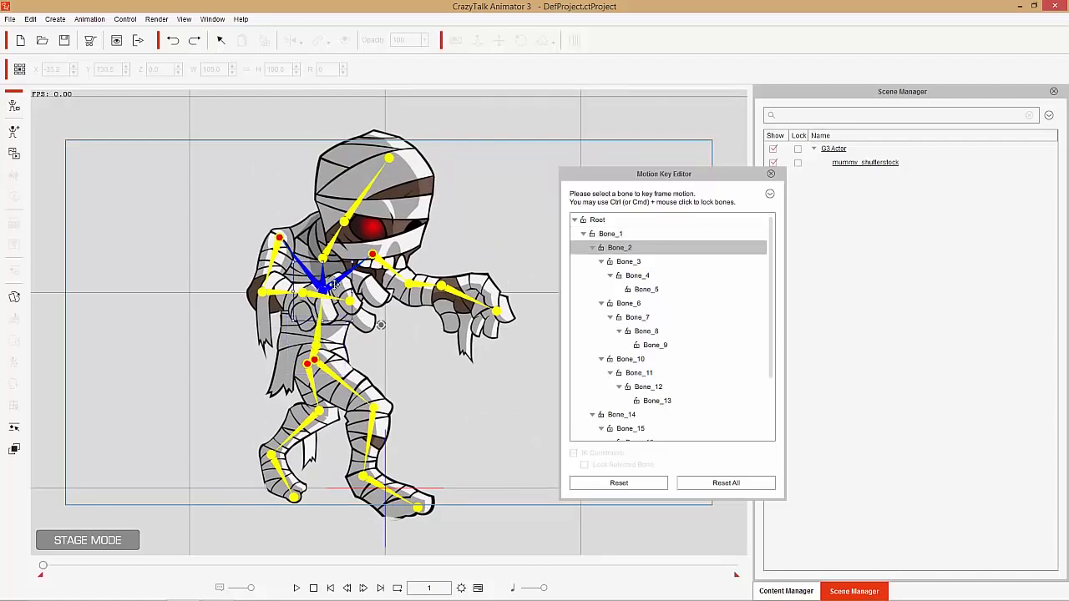
pyautogui.moveTo(333, 284)
pyautogui.mouseDown()
pyautogui.moveTo(318, 287)
pyautogui.moveTo(355, 266)
pyautogui.moveTo(322, 305)
pyautogui.moveTo(345, 276)
pyautogui.moveTo(330, 277)
pyautogui.mouseUp()
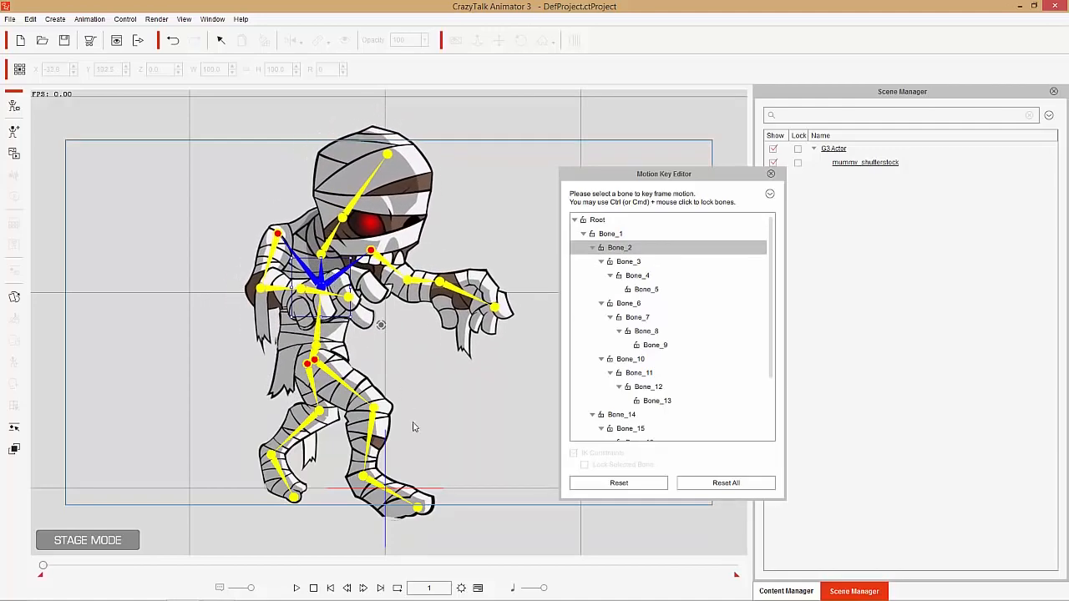
# - Lock both feet in place by locking Bone_16 and Bone_20 as IK constraints
pyautogui.click(400, 486)
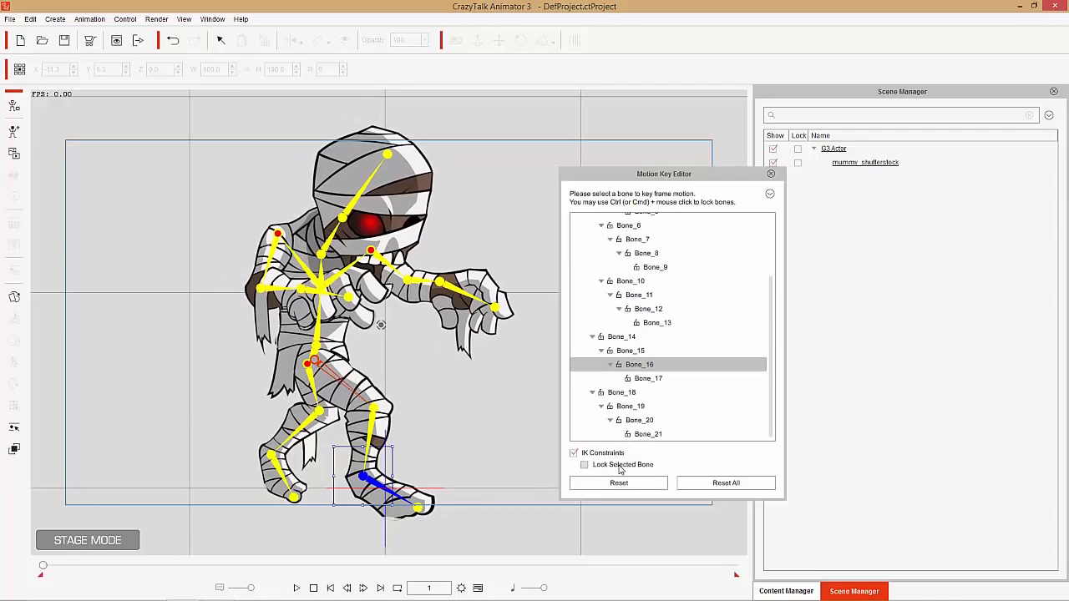
pyautogui.click(601, 467)
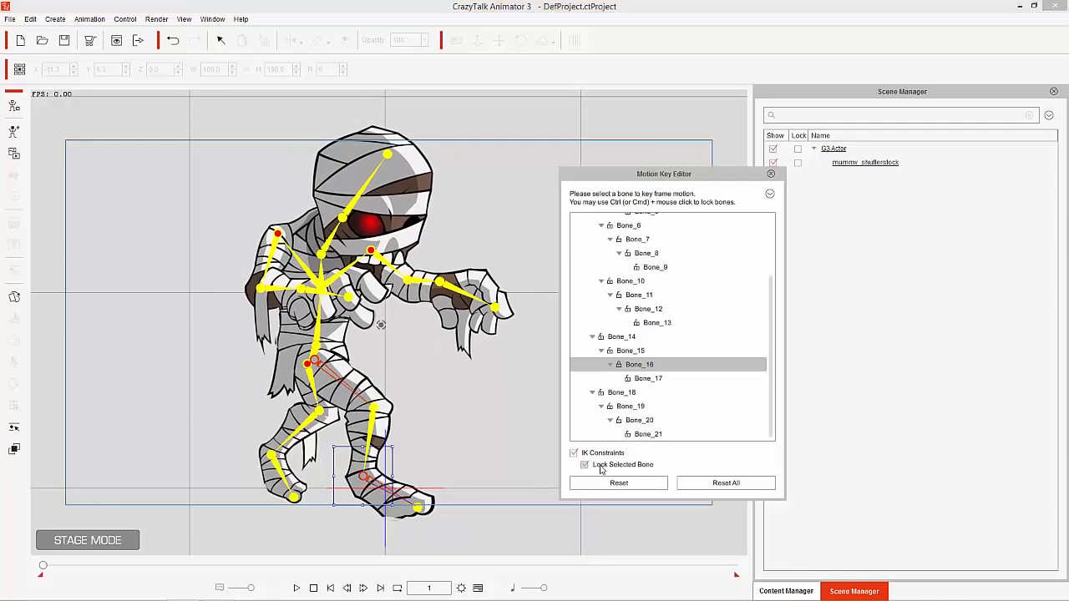
pyautogui.click(281, 472)
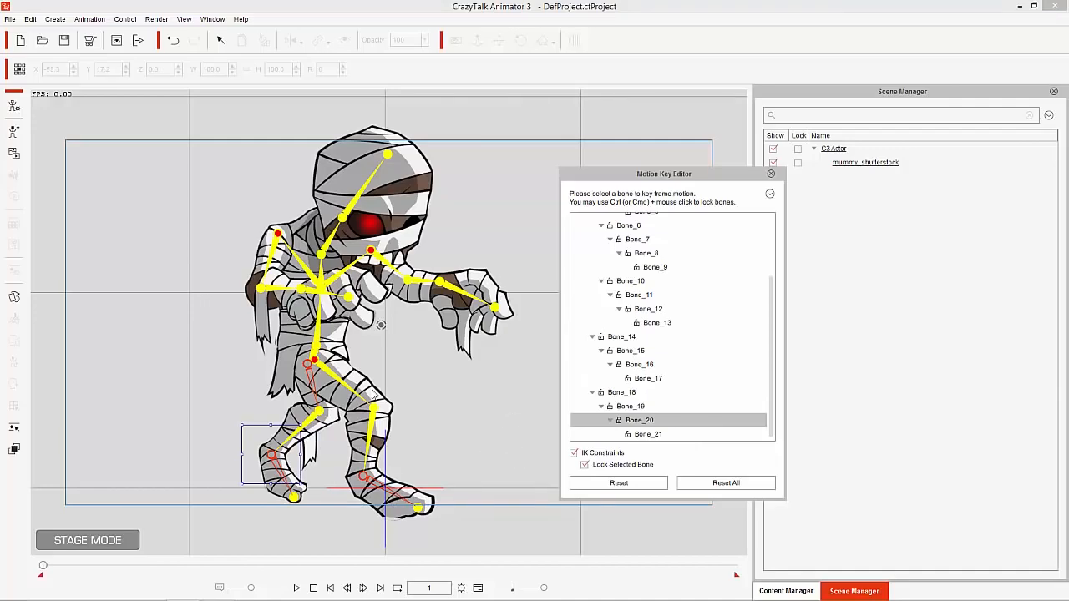
# - Test lowering the body with Bone_1 while the feet are locked, and reset all bones to the original pose
pyautogui.click(316, 341)
pyautogui.moveTo(314, 342)
pyautogui.mouseDown()
pyautogui.moveTo(306, 356)
pyautogui.moveTo(319, 333)
pyautogui.moveTo(328, 359)
pyautogui.moveTo(311, 367)
pyautogui.moveTo(310, 322)
pyautogui.moveTo(337, 332)
pyautogui.moveTo(303, 355)
pyautogui.moveTo(316, 357)
pyautogui.mouseUp()
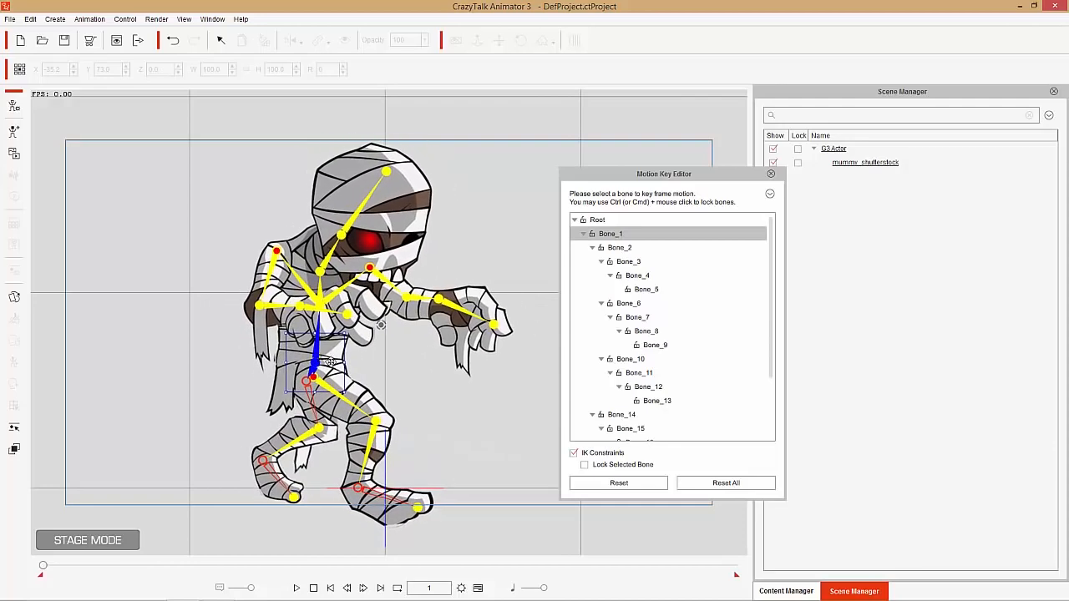
pyautogui.click(714, 484)
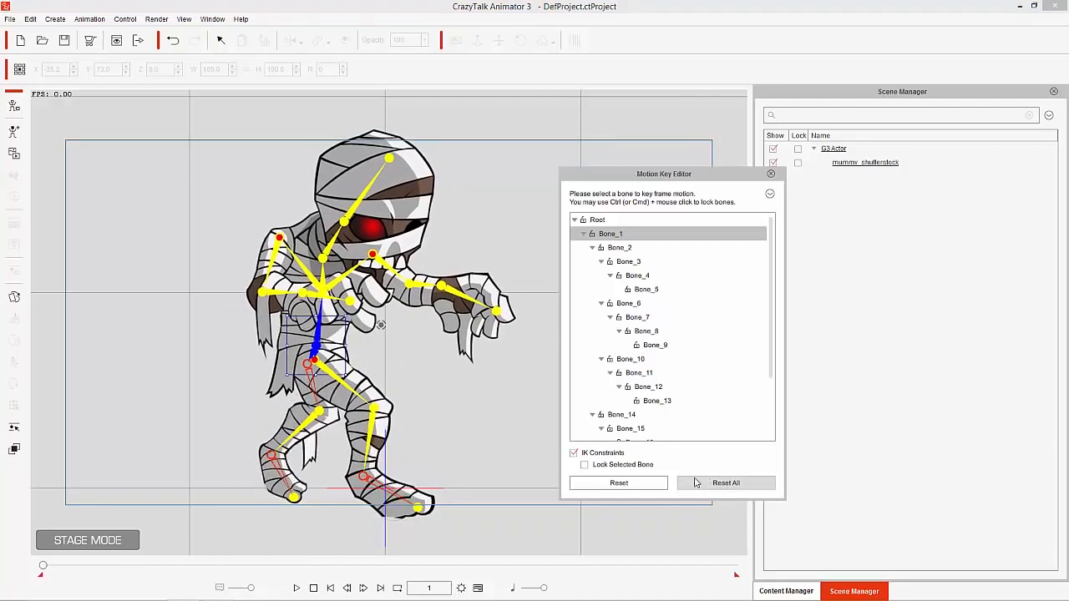
# - At frame 25 of the timeline, move the body down and forward with Bone_1 and lean the torso forward with Bone_2
pyautogui.press('F3')
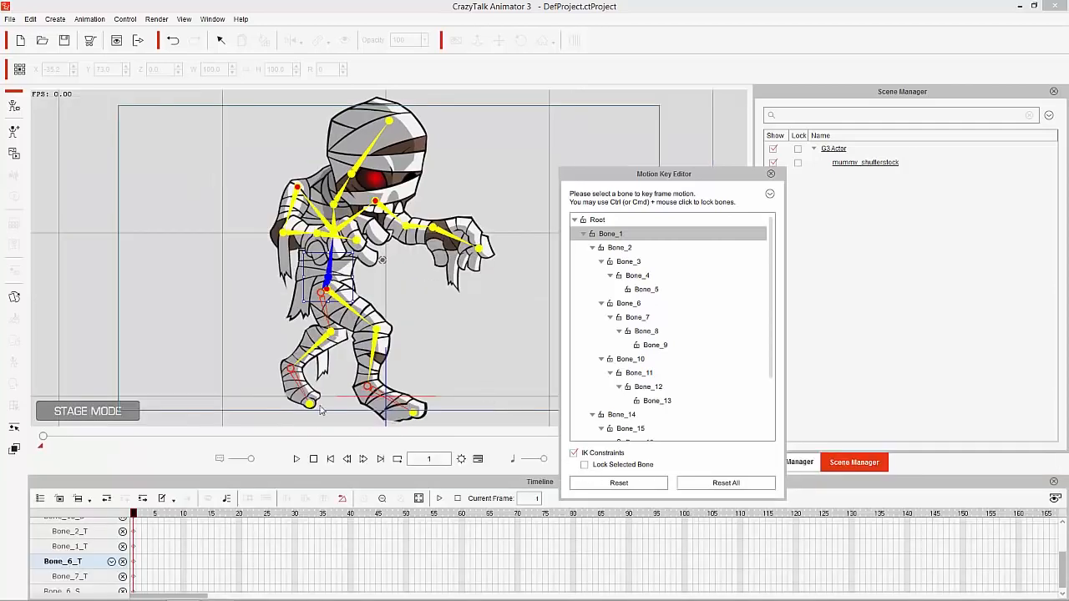
pyautogui.moveTo(163, 517); pyautogui.dragTo(270, 515)
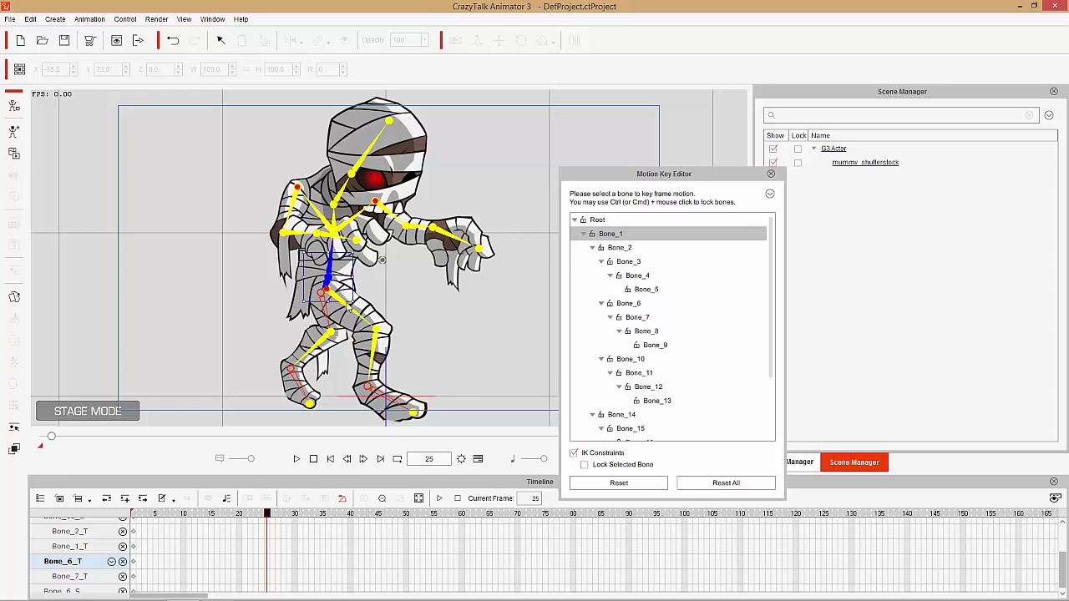
pyautogui.moveTo(332, 276); pyautogui.dragTo(342, 290)
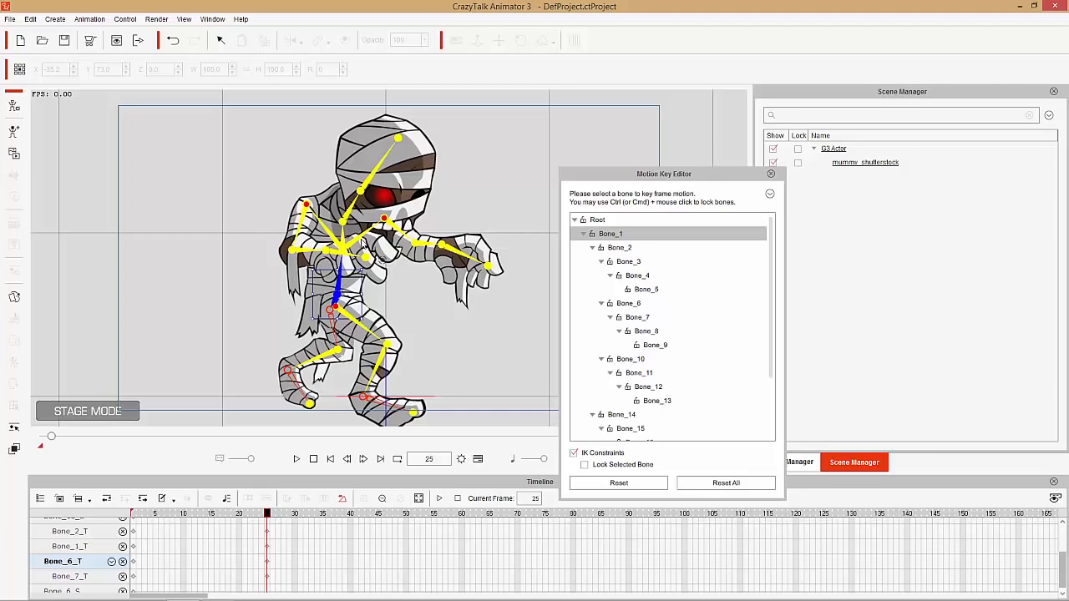
pyautogui.click(377, 240)
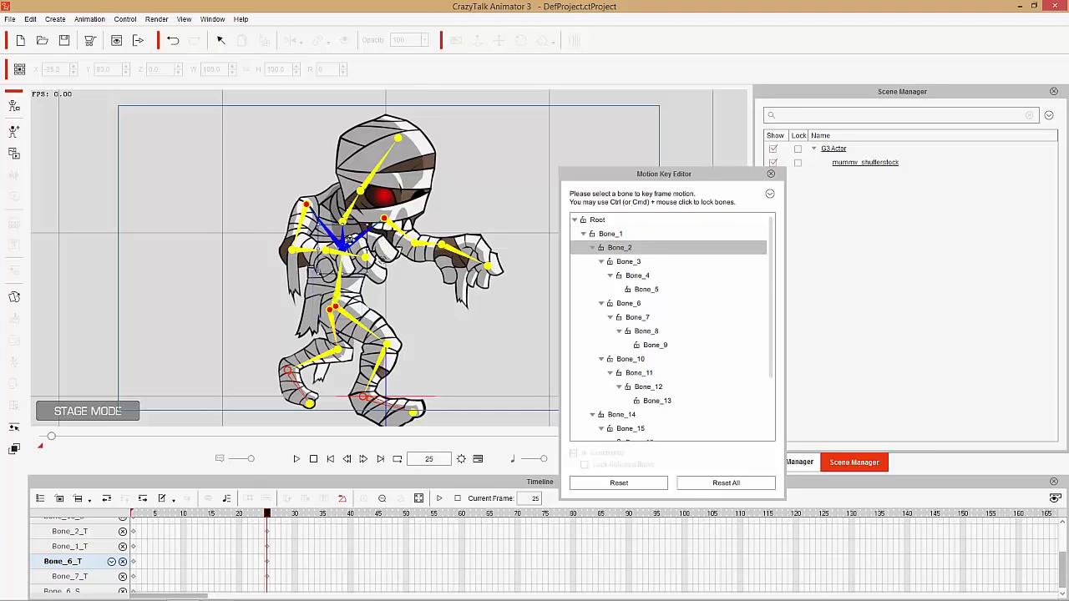
pyautogui.moveTo(349, 239); pyautogui.dragTo(382, 251)
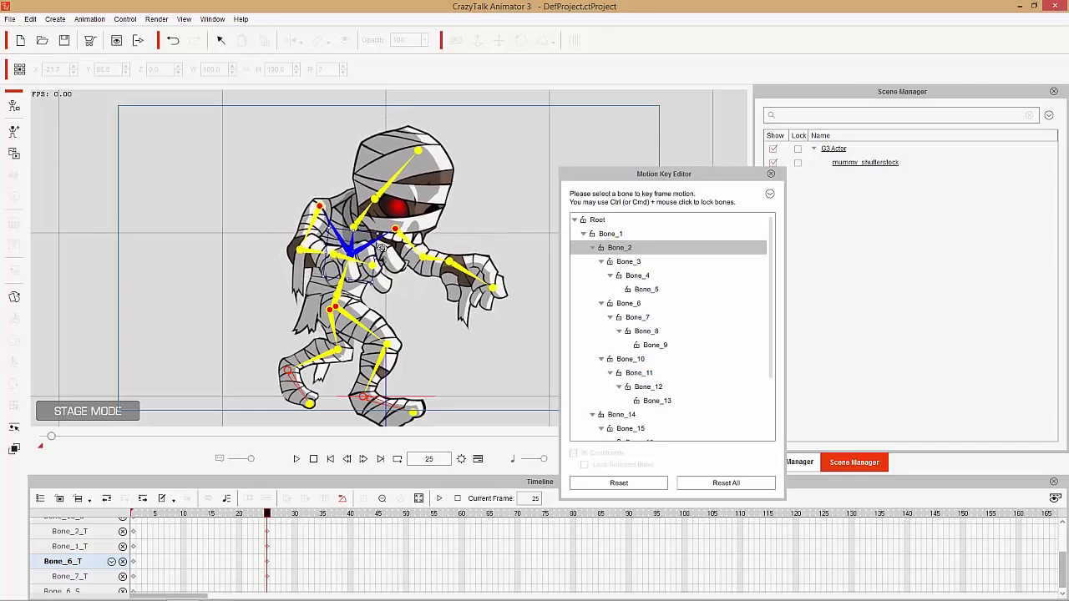
# - At frame 25, swing the bent arm backward with Bone_10 and lower the outstretched arm with Bone_6
pyautogui.click(316, 221)
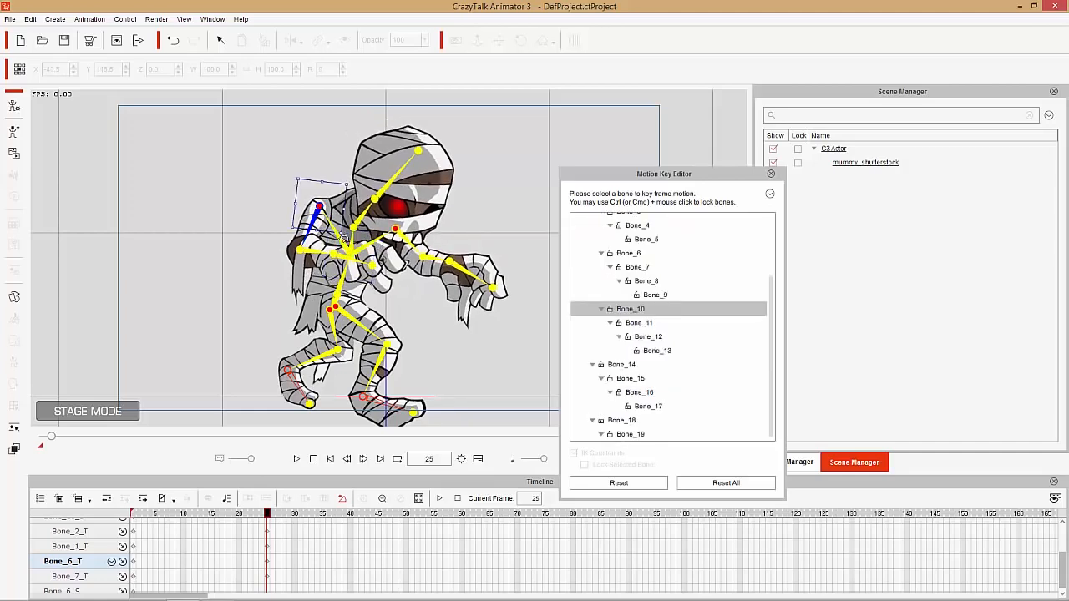
pyautogui.moveTo(344, 239); pyautogui.dragTo(325, 277)
pyautogui.click(314, 253)
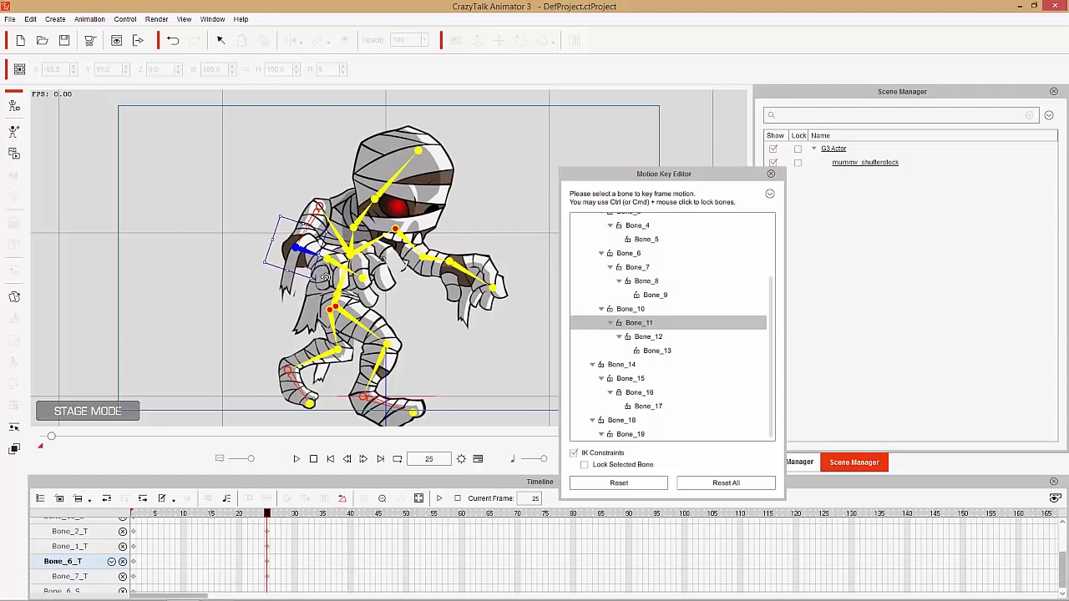
pyautogui.click(415, 250)
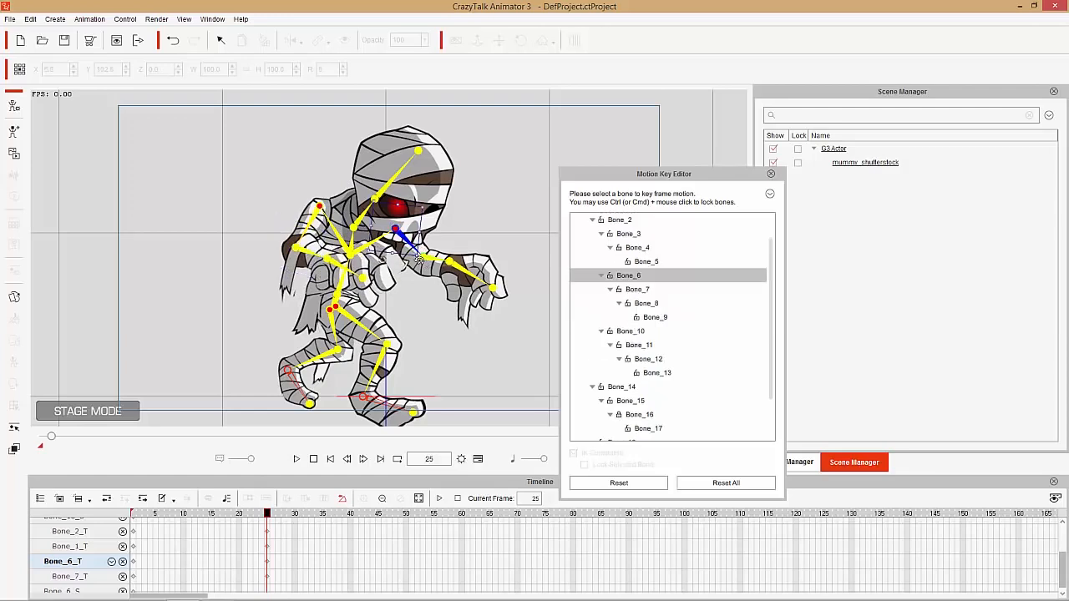
pyautogui.moveTo(415, 261); pyautogui.dragTo(409, 264)
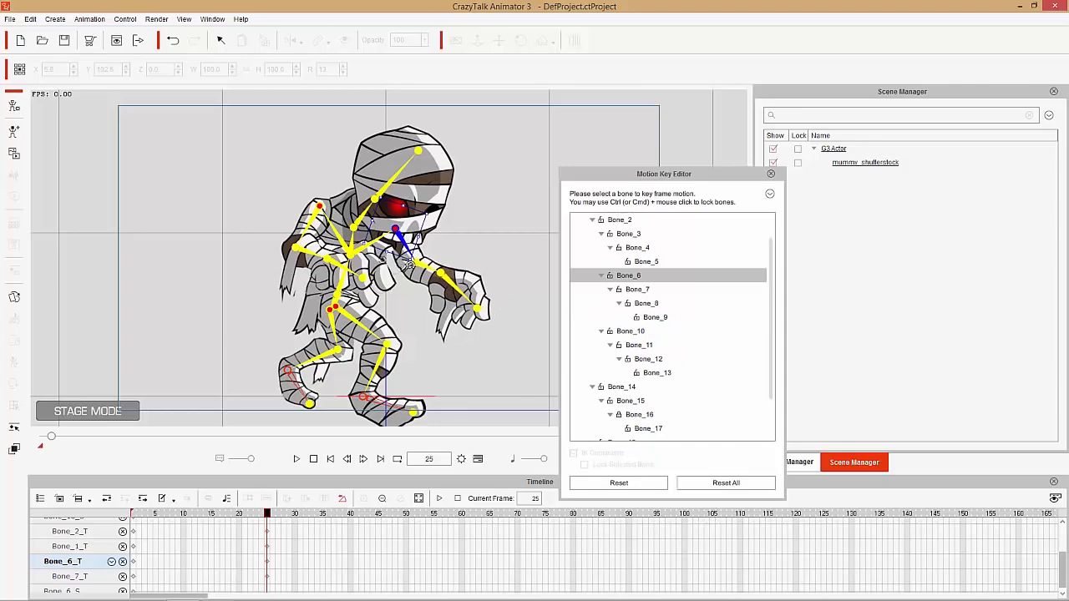
# - Tilt the head forward with Bone_4 at frame 25 and close the motion key editor
pyautogui.click(389, 191)
pyautogui.moveTo(409, 185); pyautogui.dragTo(421, 172)
pyautogui.moveTo(247, 518); pyautogui.dragTo(267, 501)
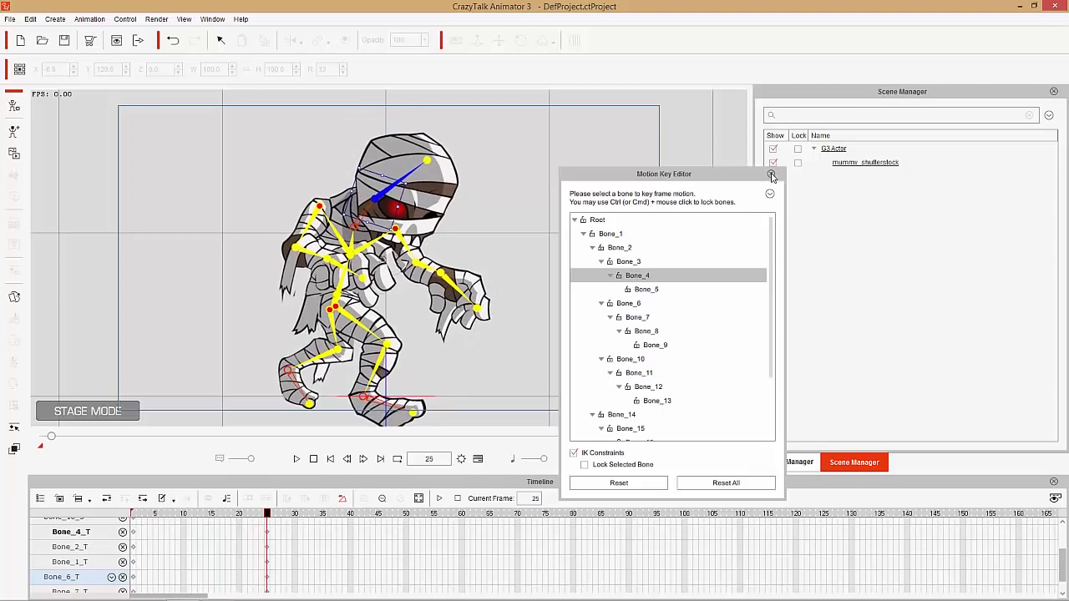
pyautogui.click(771, 174)
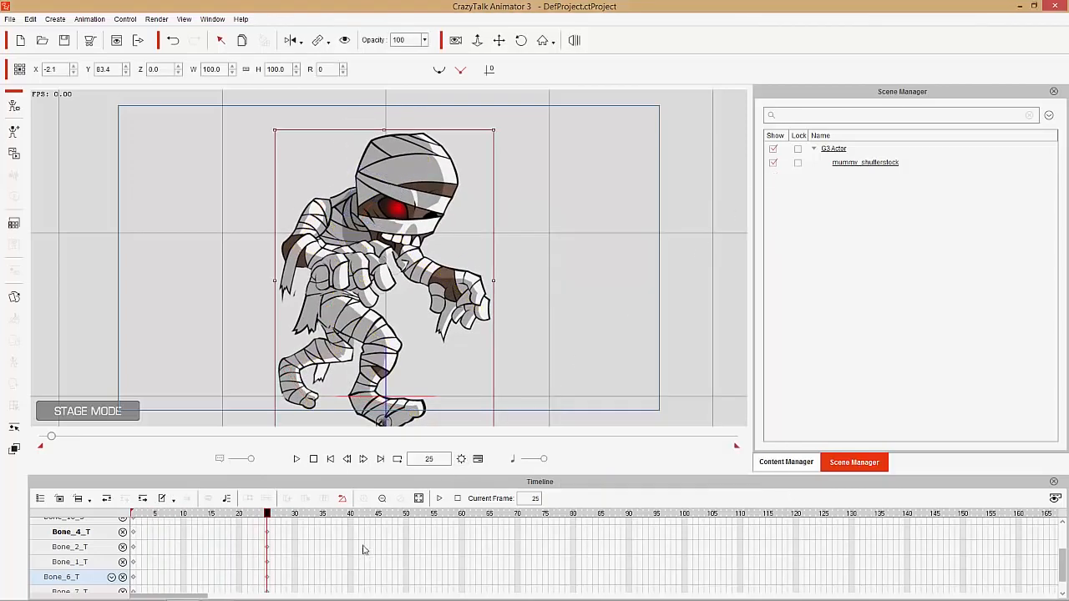
# - Show the mummy's motion tracks and open the transition curve choices for the Transform keyframe at frame 25
pyautogui.scroll(5, 354, 540)
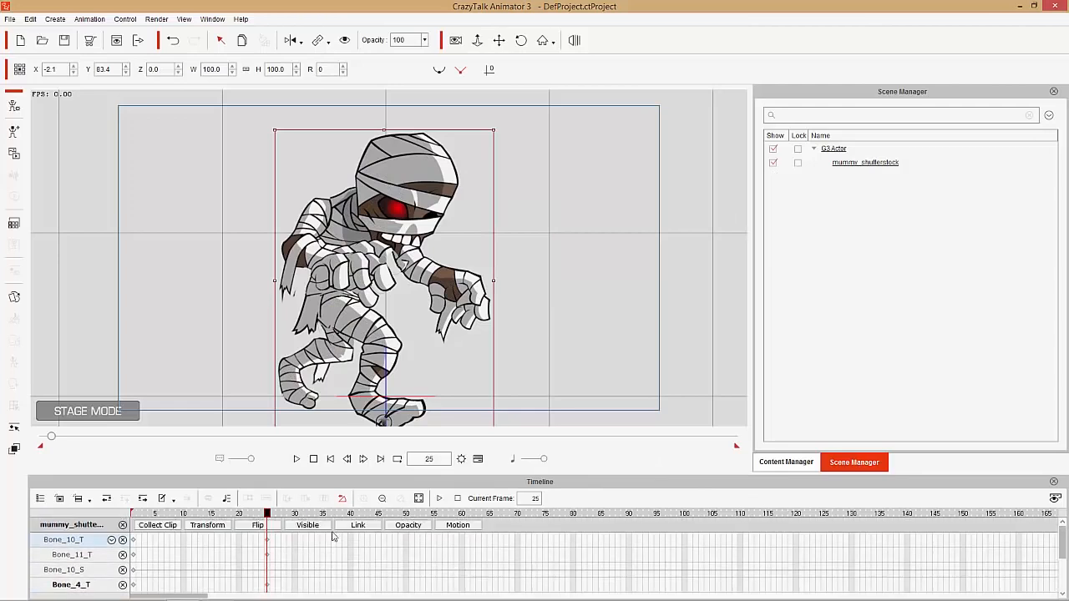
pyautogui.click(456, 526)
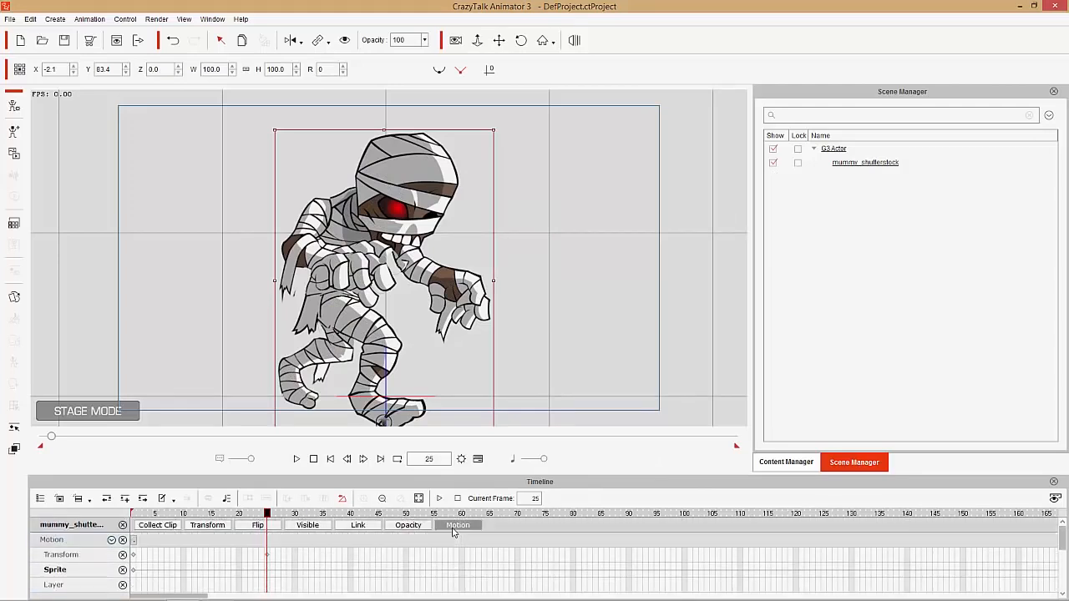
pyautogui.rightClick(267, 558)
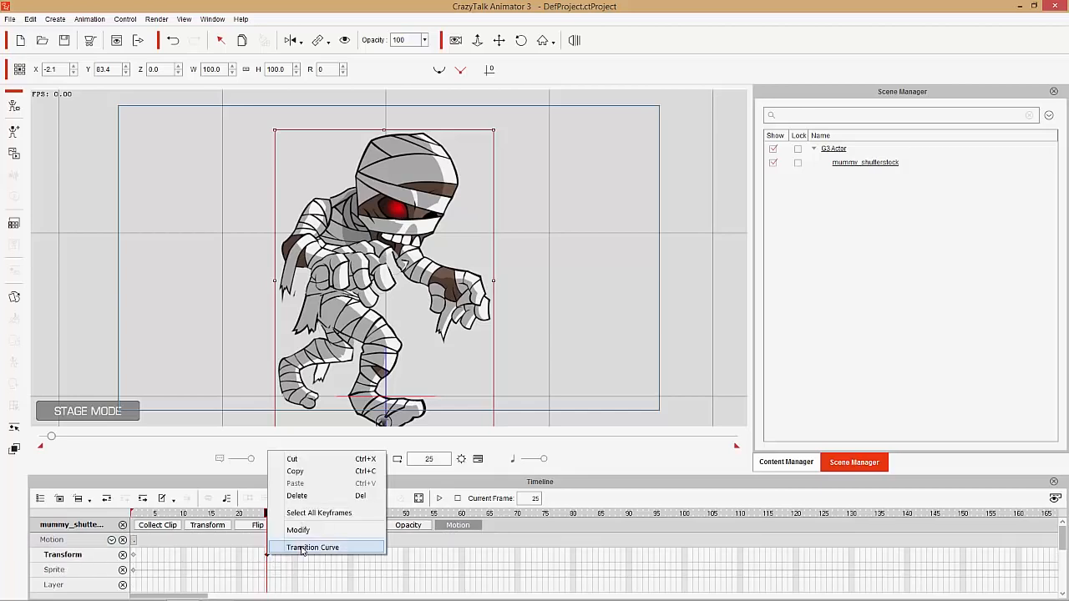
pyautogui.click(302, 548)
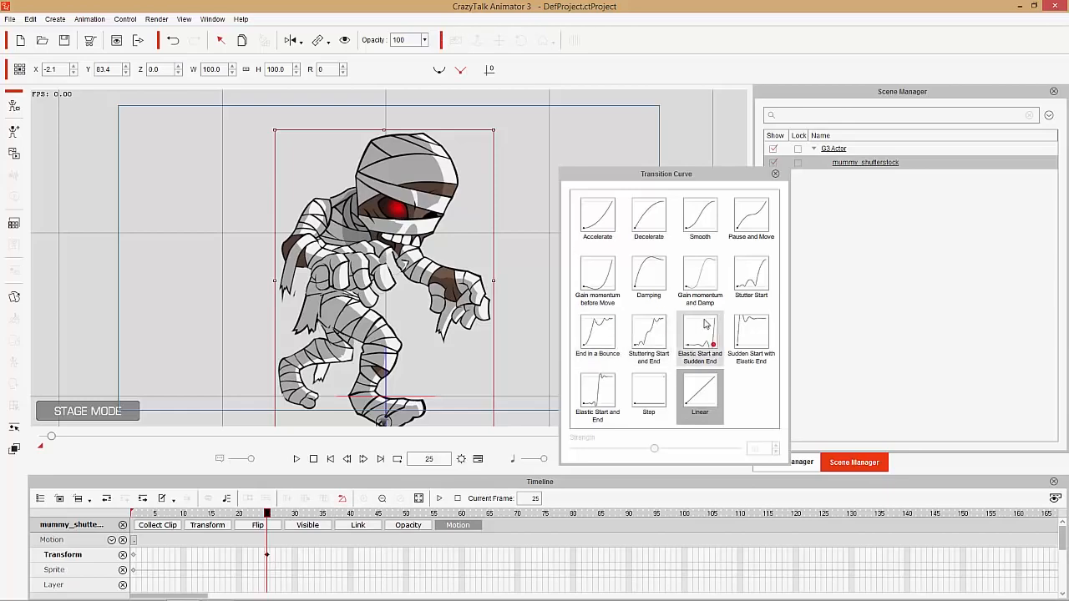
# - Compare several transition curves, apply Stuttering Start and End to the frame 25 keyframe, and play back the animation
pyautogui.click(649, 333)
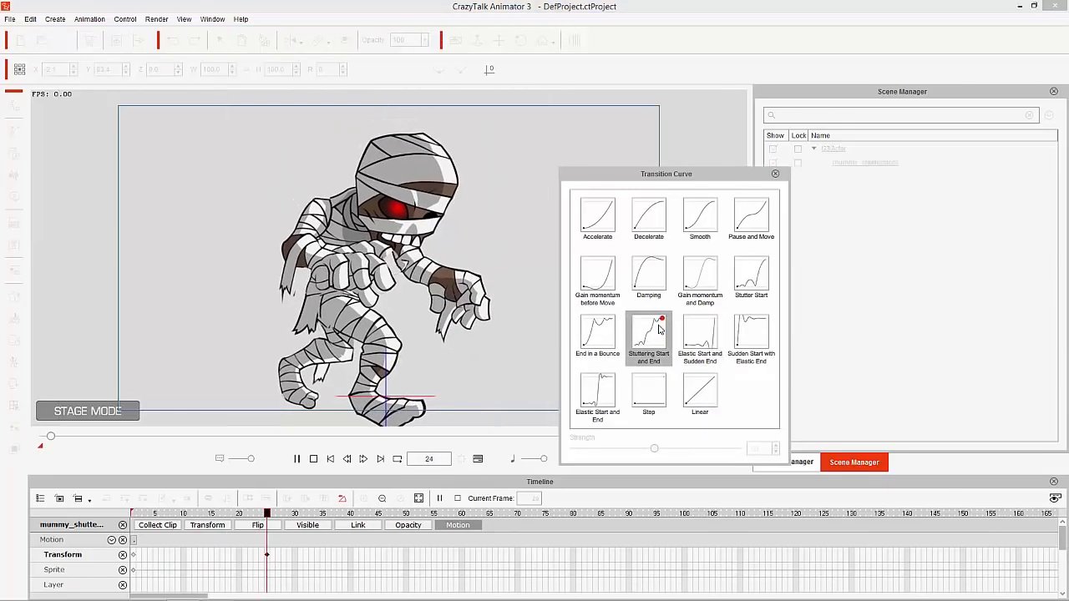
pyautogui.click(692, 328)
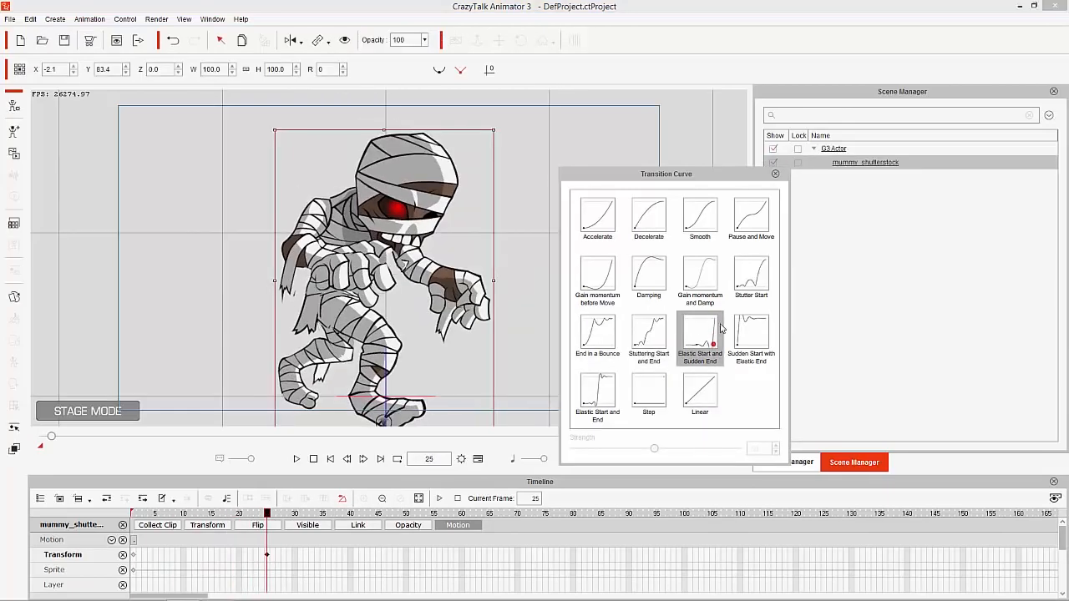
pyautogui.click(749, 280)
pyautogui.click(604, 339)
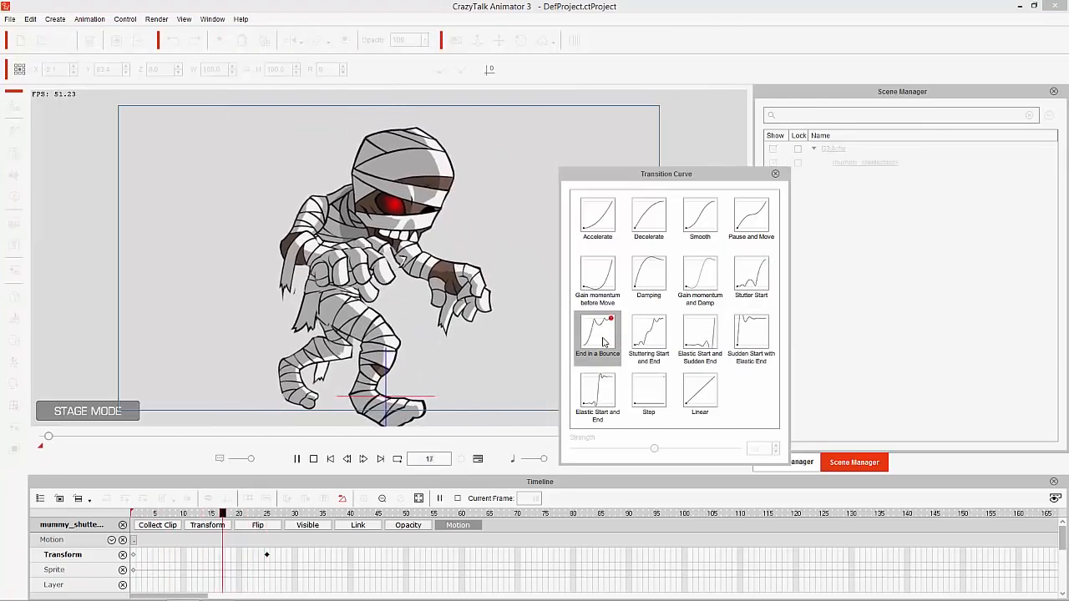
pyautogui.click(652, 337)
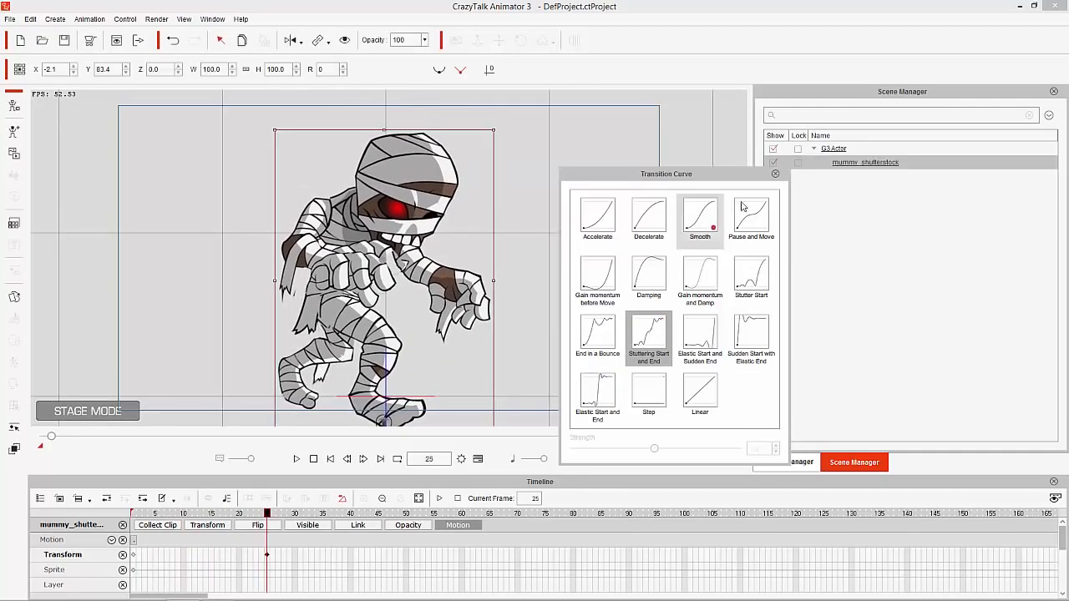
pyautogui.click(775, 175)
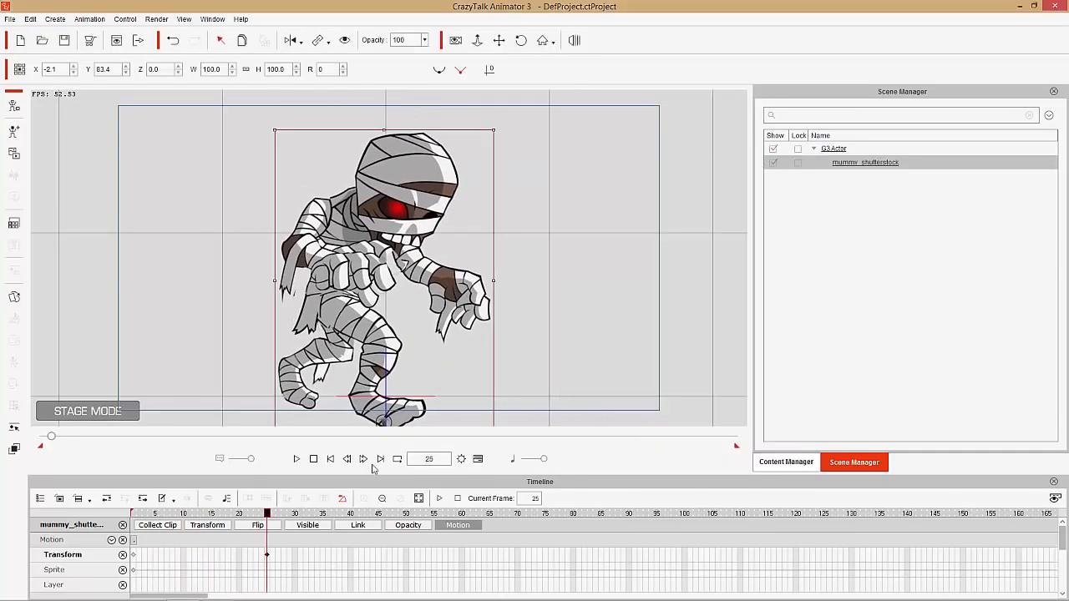
pyautogui.click(297, 459)
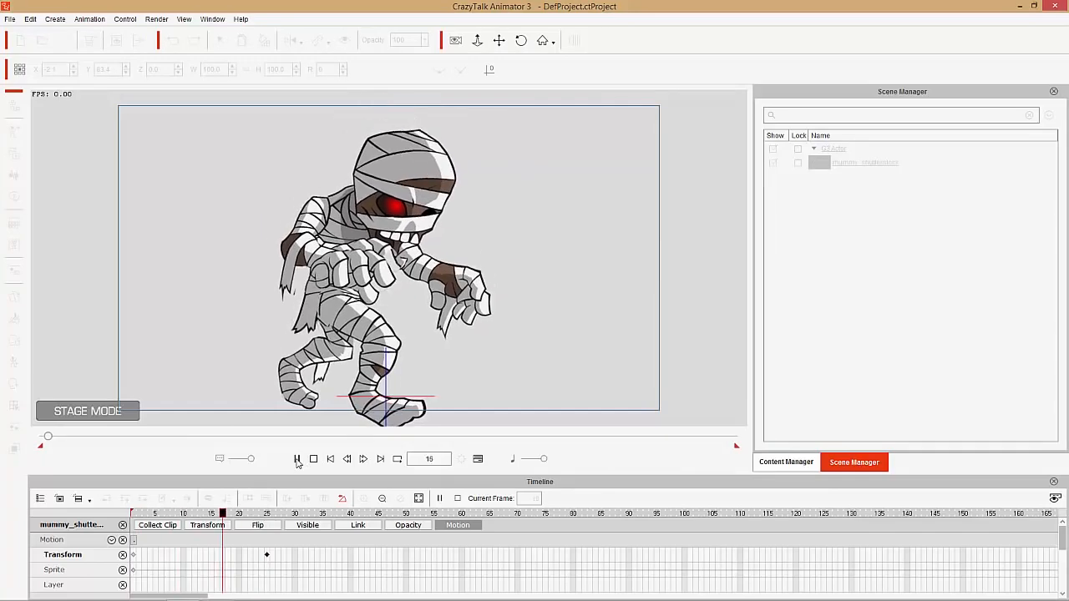
pyautogui.click(313, 460)
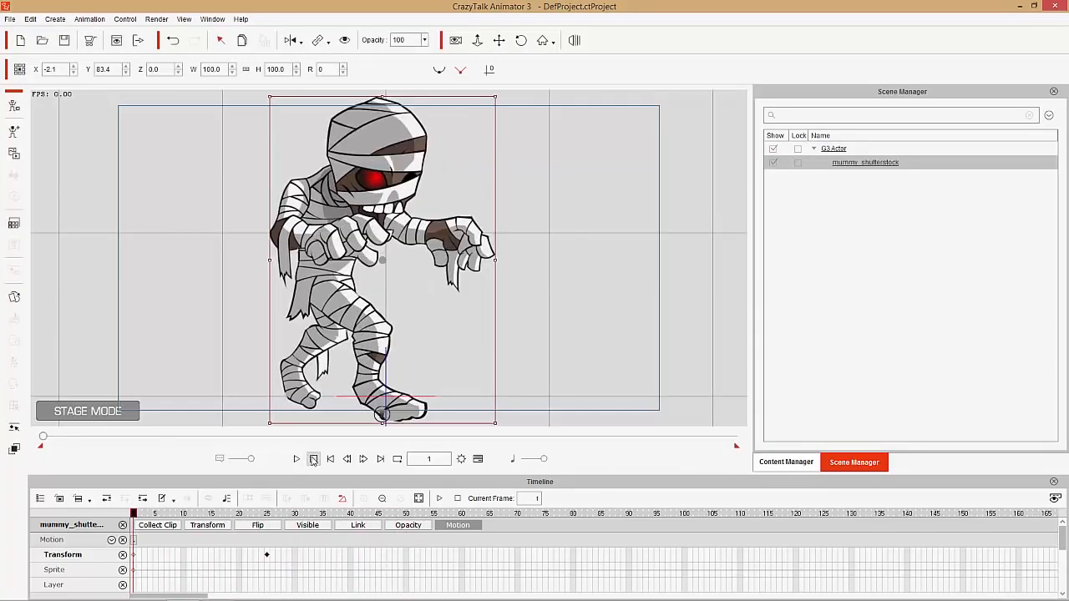